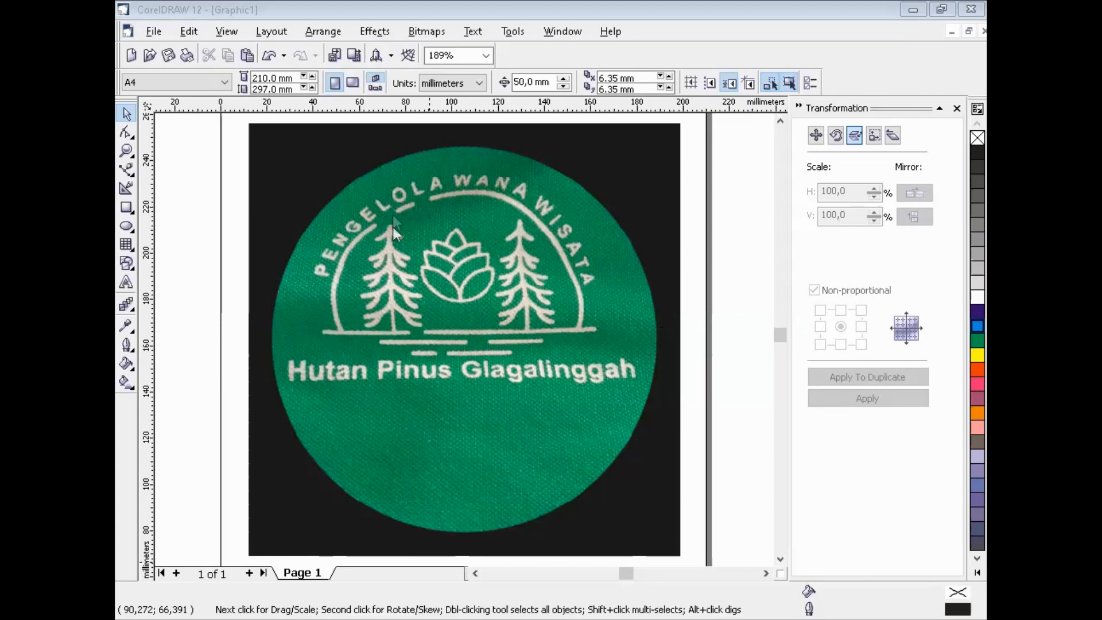
- Unlock the logo reference bitmap and lock it in place again
click(415, 232)
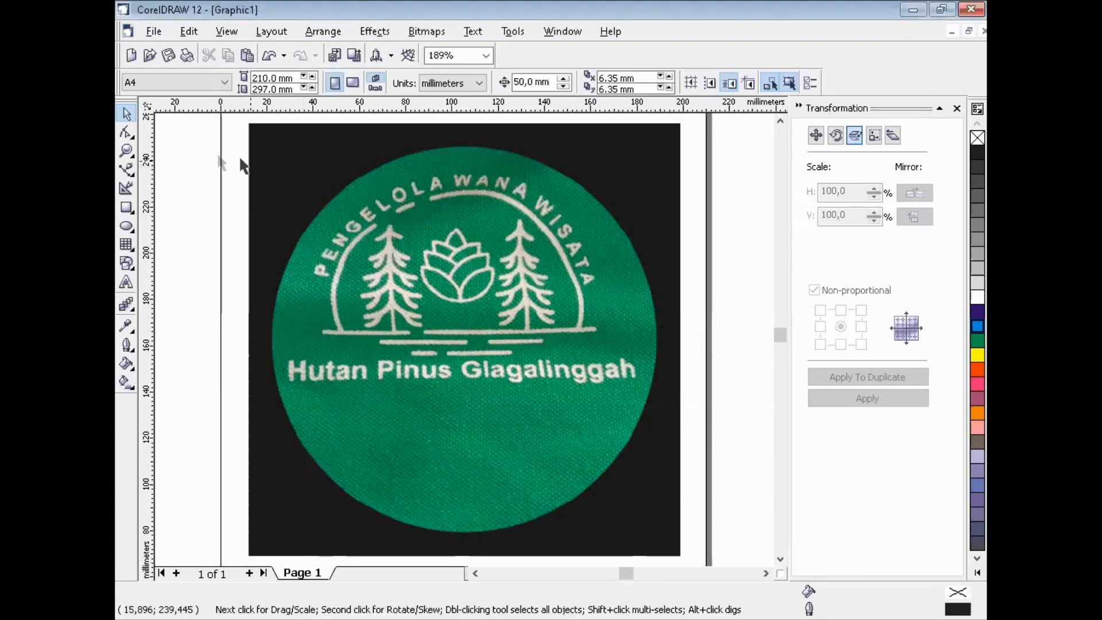
click(296, 155)
right_click(297, 156)
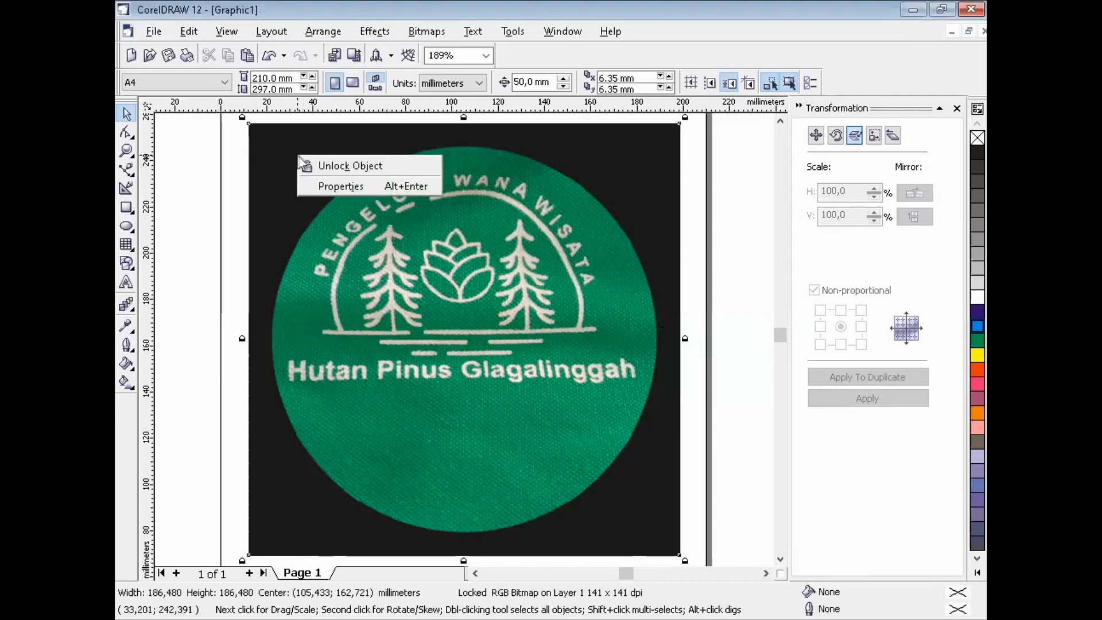
click(328, 166)
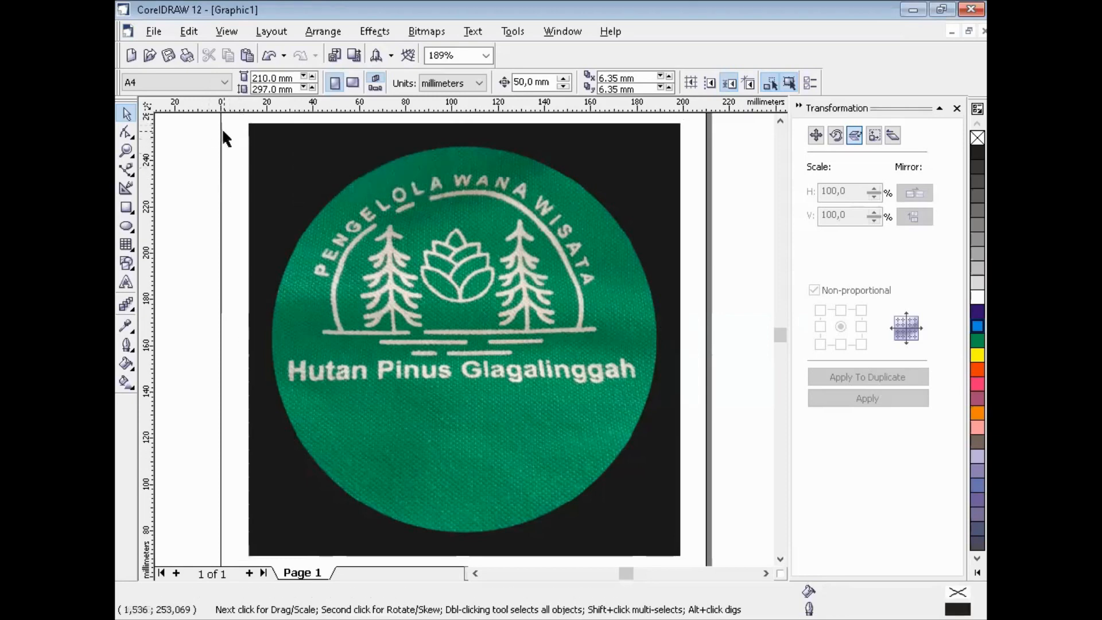
click(154, 32)
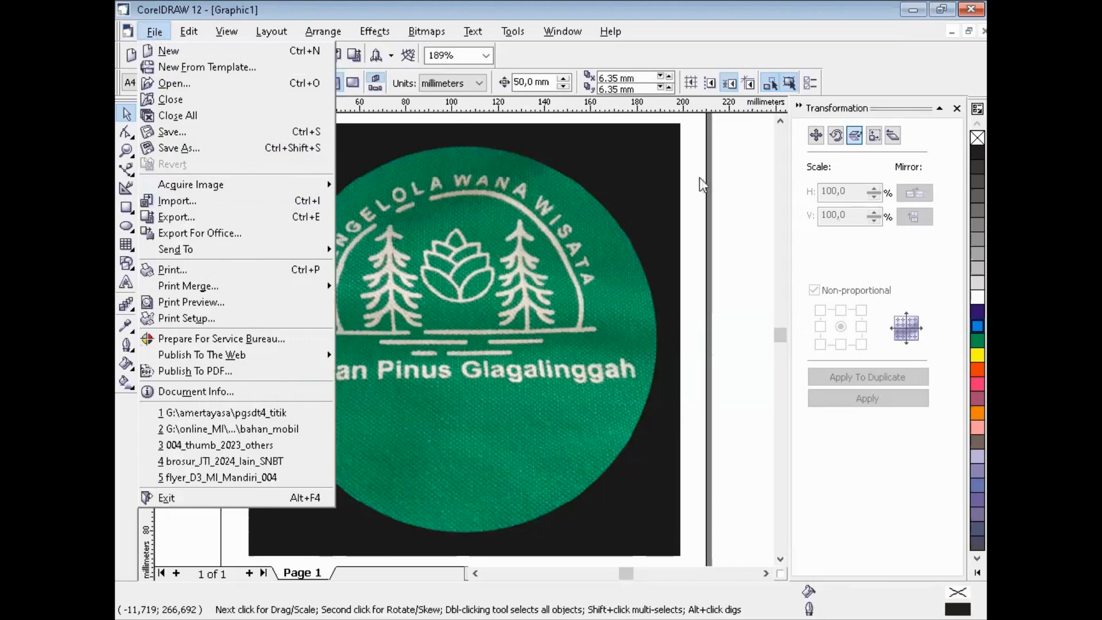
click(448, 194)
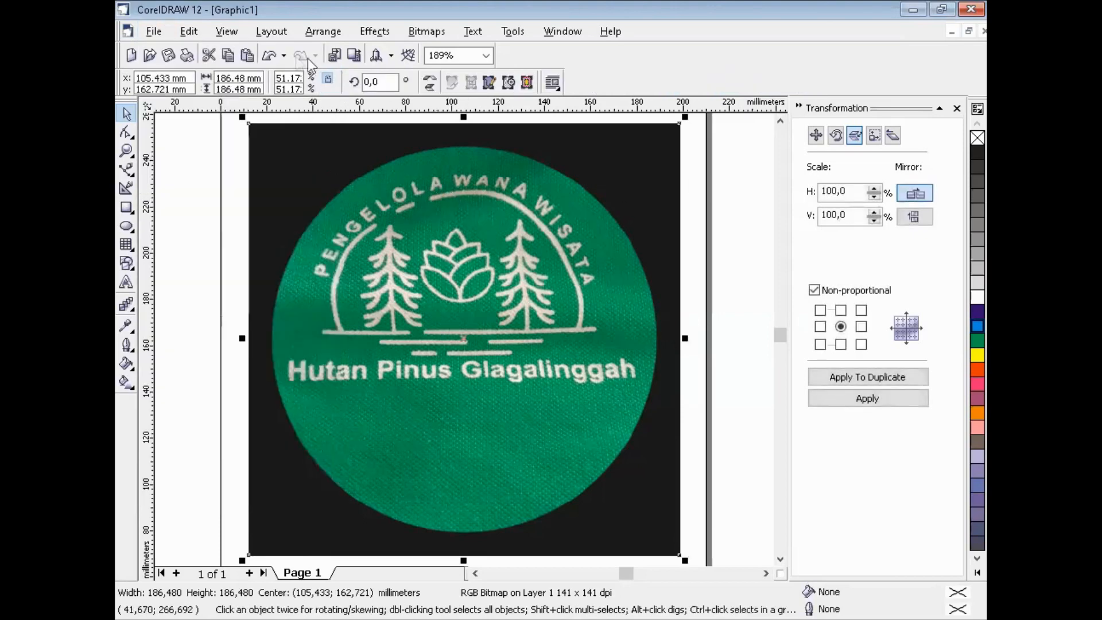
click(315, 36)
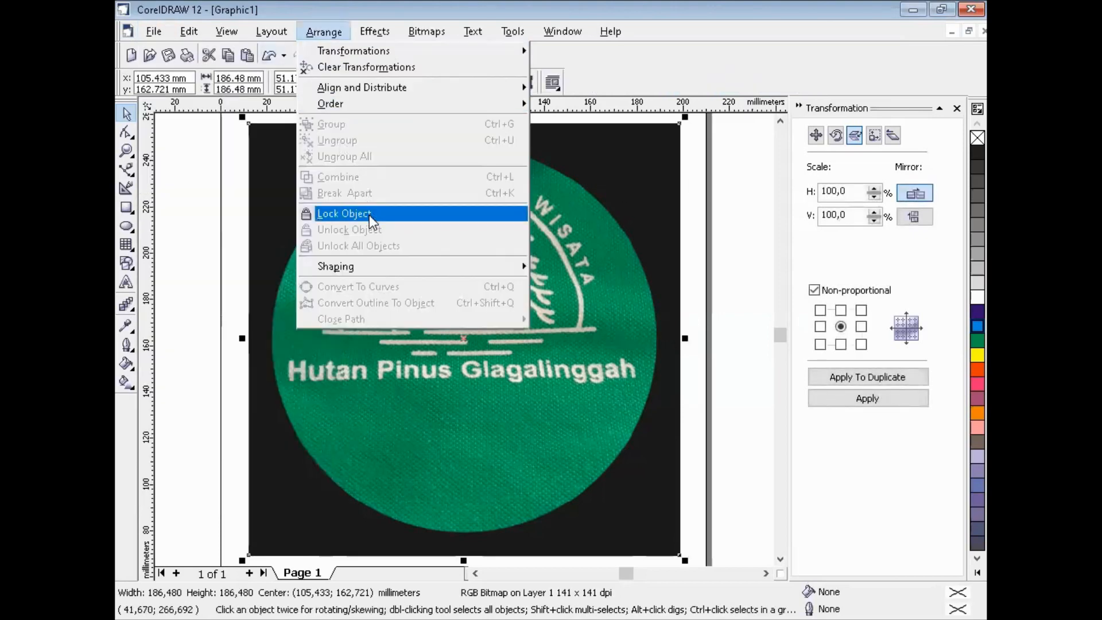
click(345, 213)
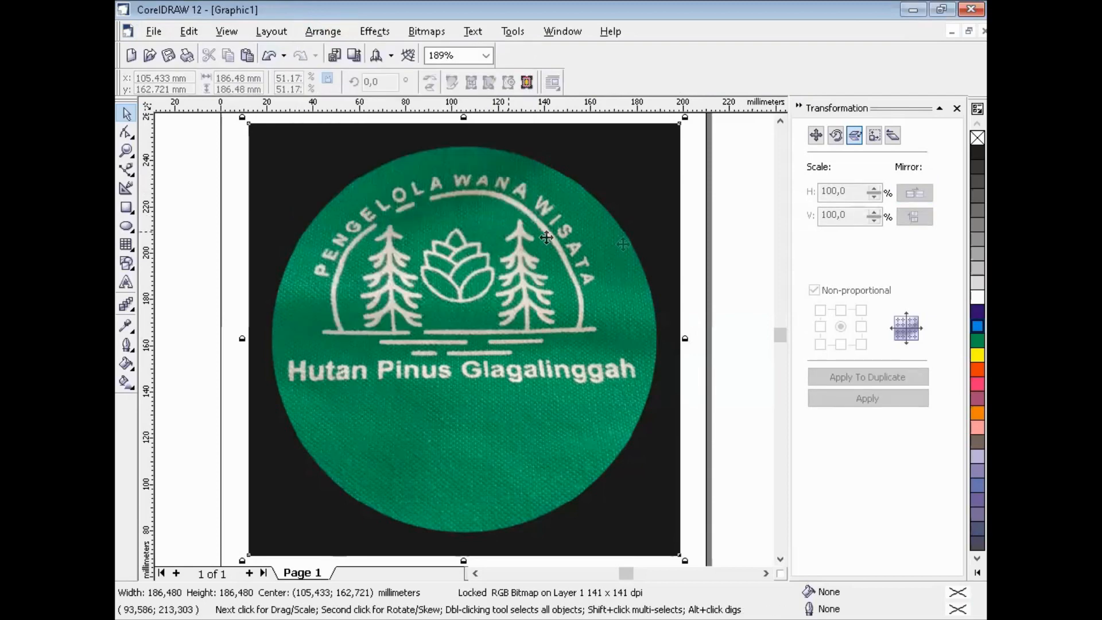
click(701, 227)
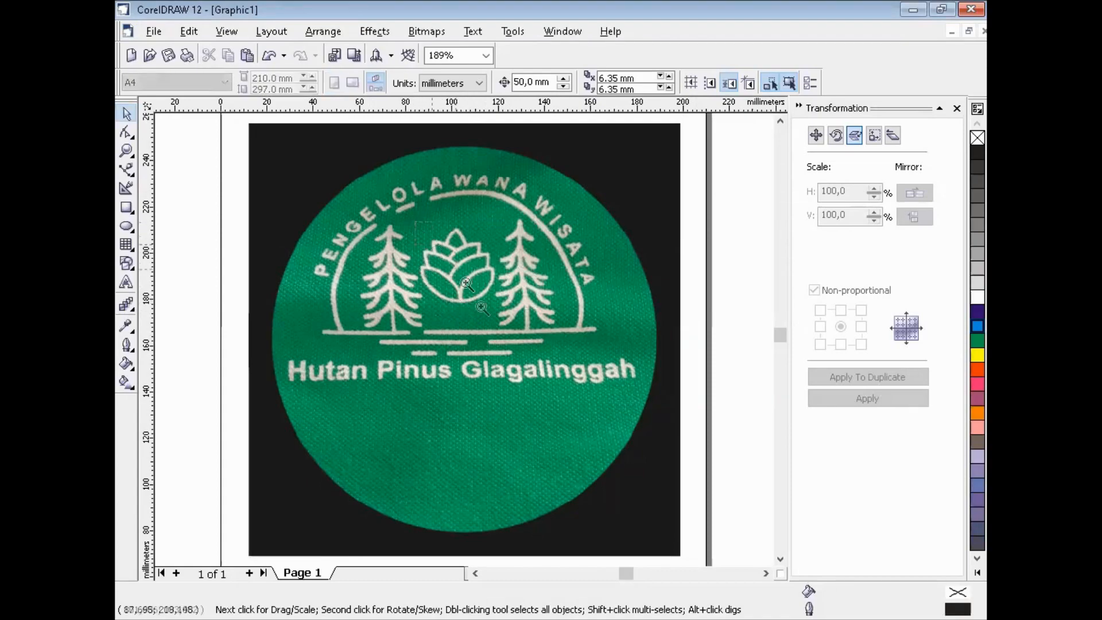
- Draw a closed two-node Bezier path between the base and upper tip of the lotus's lower right petal, along its inner edge
scroll(540, 347, up, 3)
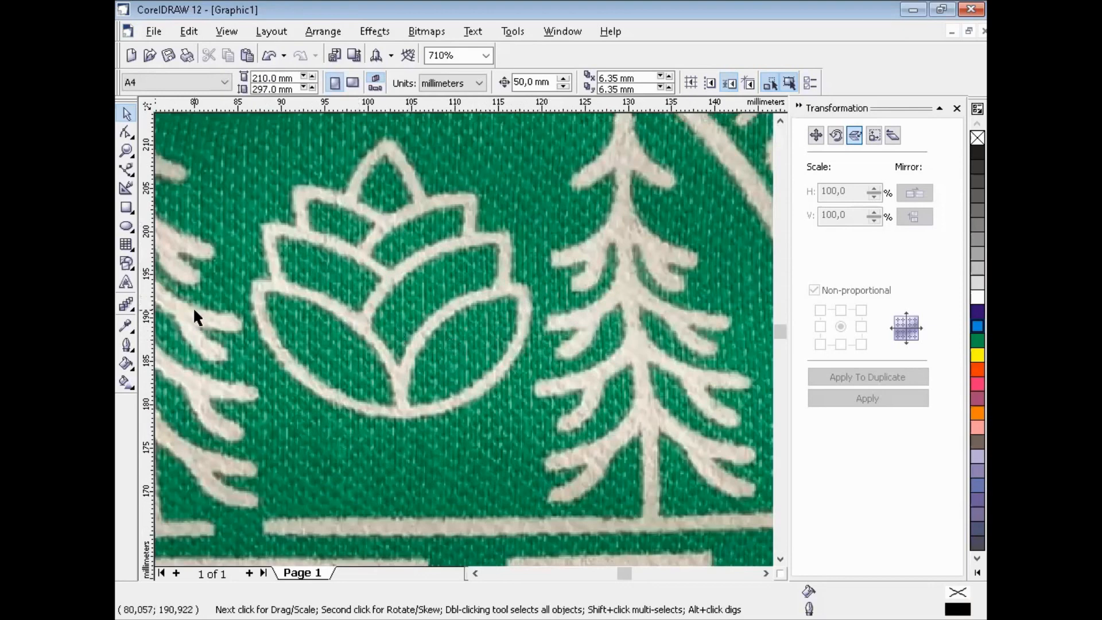
drag(127, 176, 173, 178)
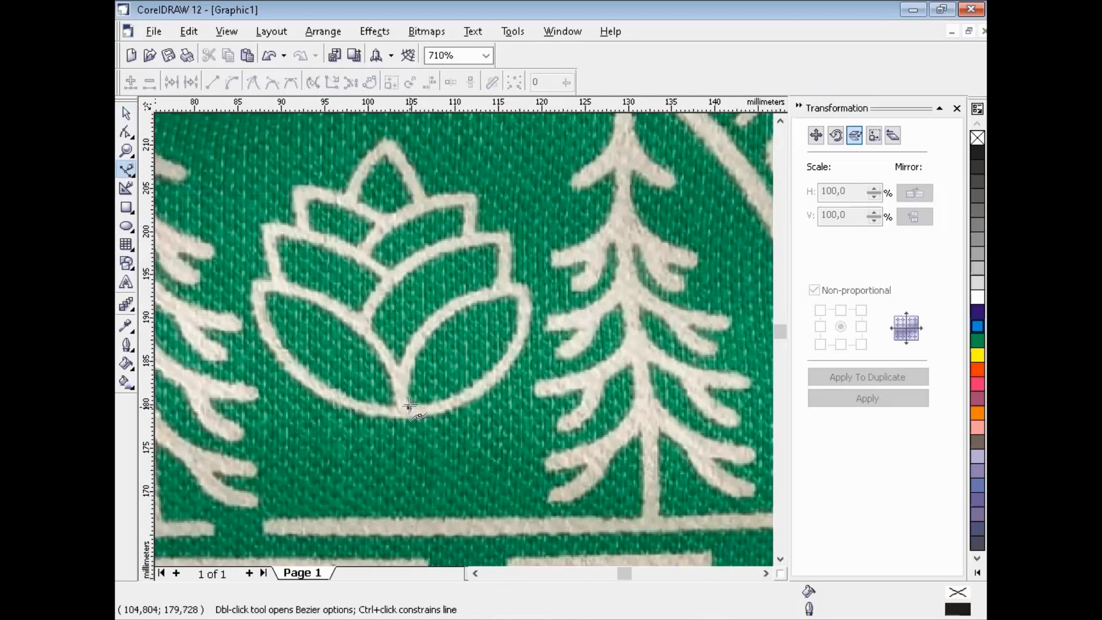
click(409, 406)
drag(513, 297, 446, 376)
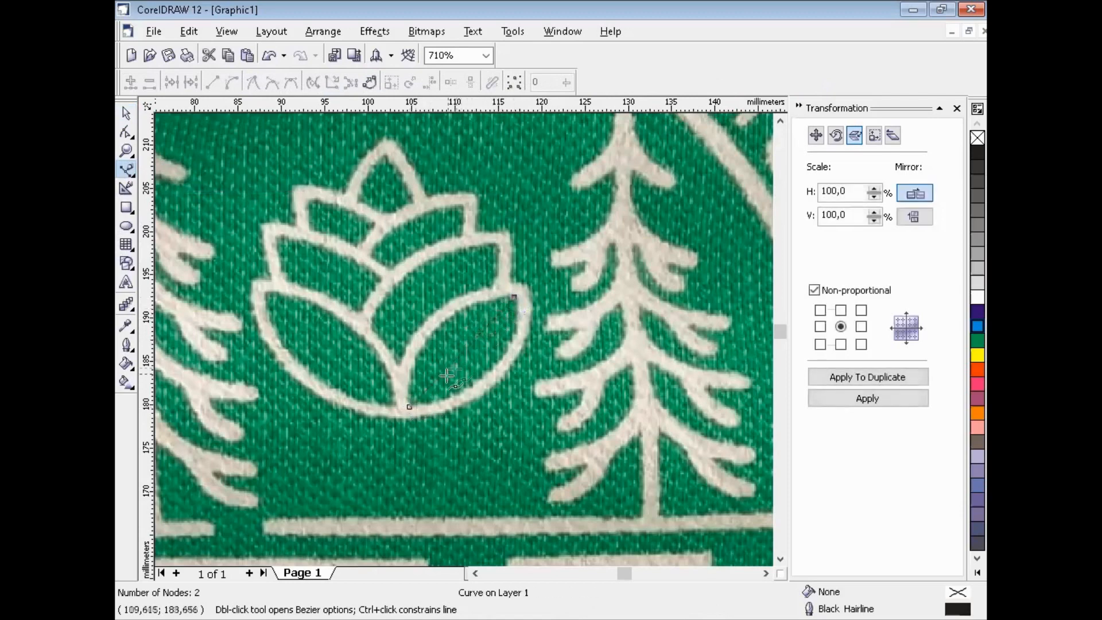
click(409, 407)
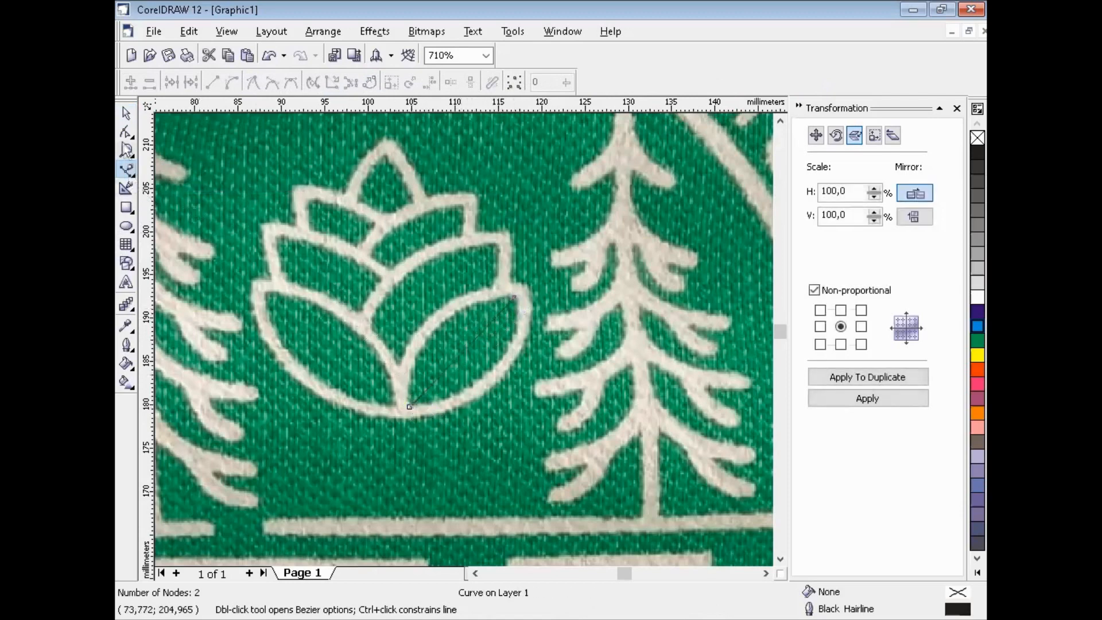
- Convert both path segments to curves and bend them along the petal's inner edge, giving a shape about 12 by 13 mm
click(126, 132)
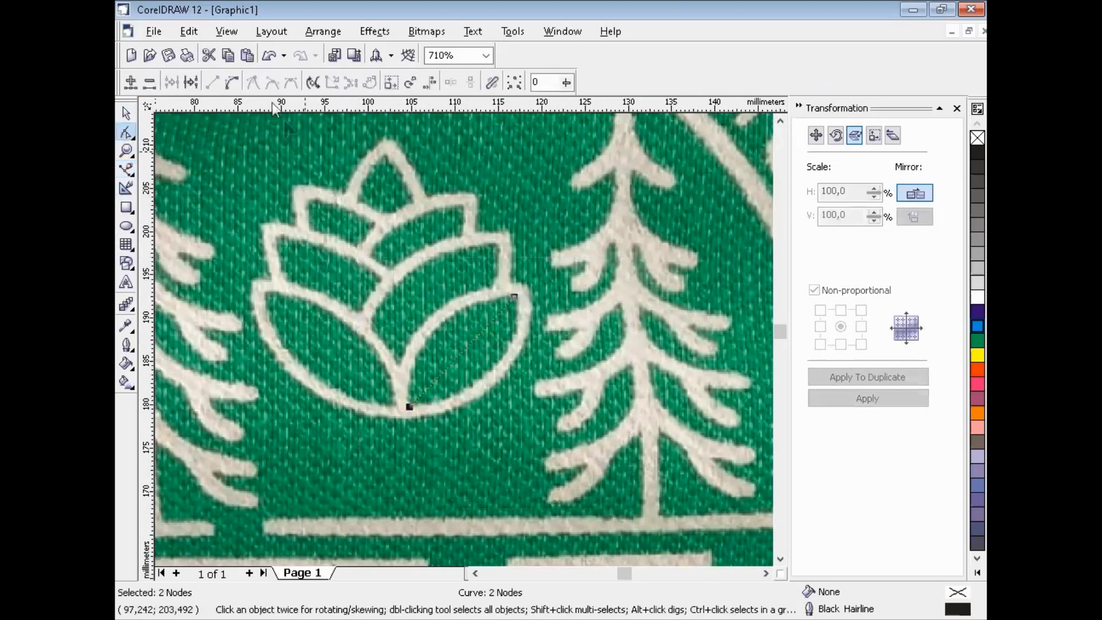
click(233, 83)
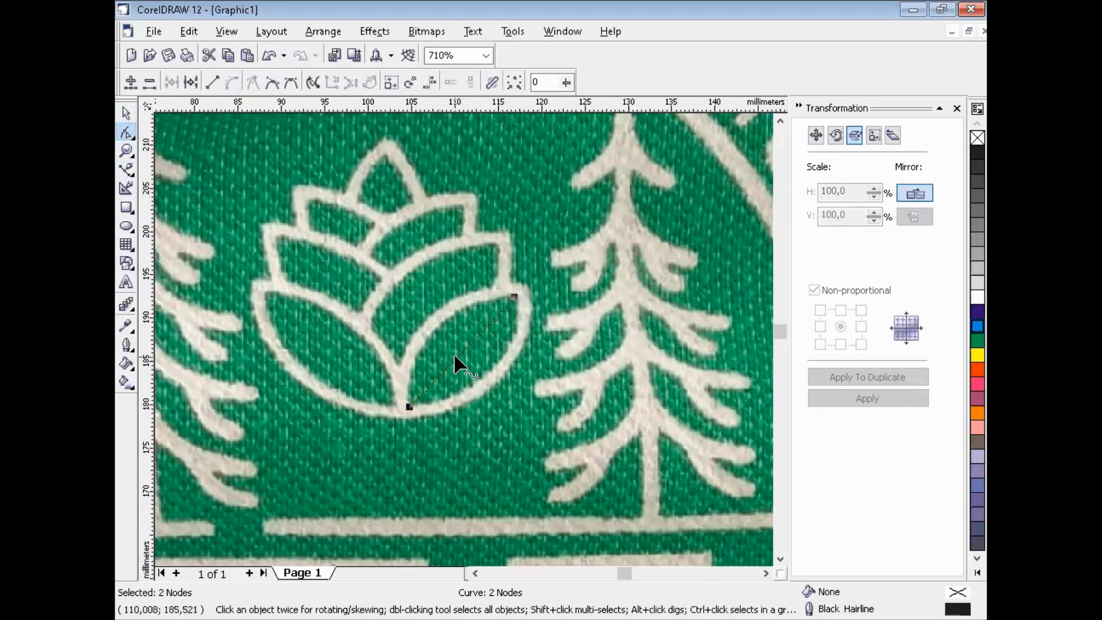
drag(455, 360, 493, 367)
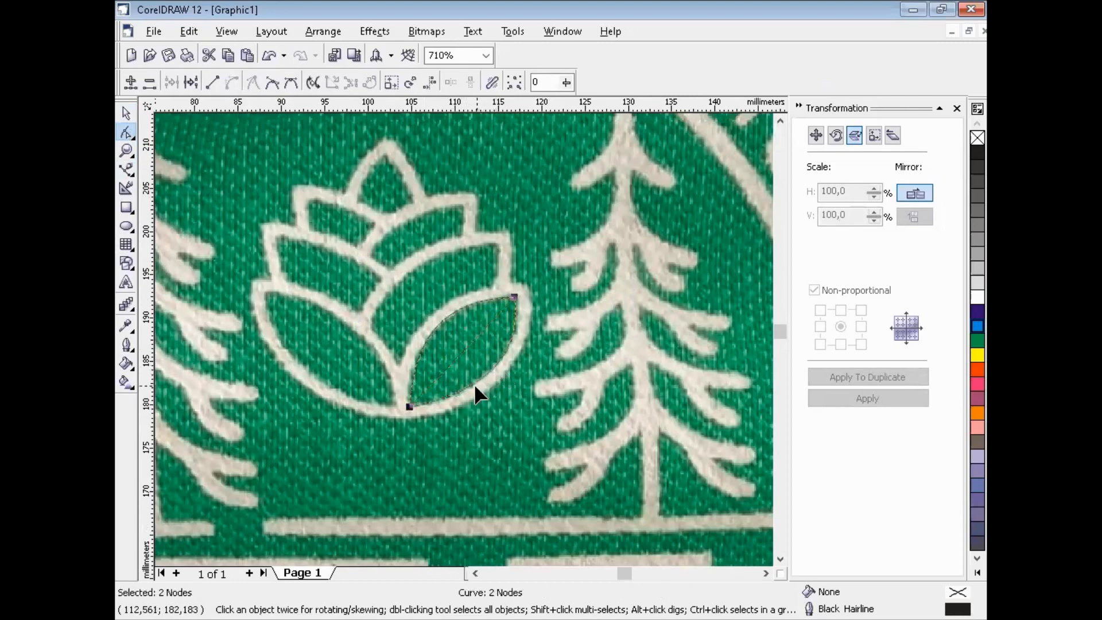
- Duplicate the inner petal curve, place the copy's upper node on the outer tip, and reshape it to follow the petal's outer edge
click(127, 113)
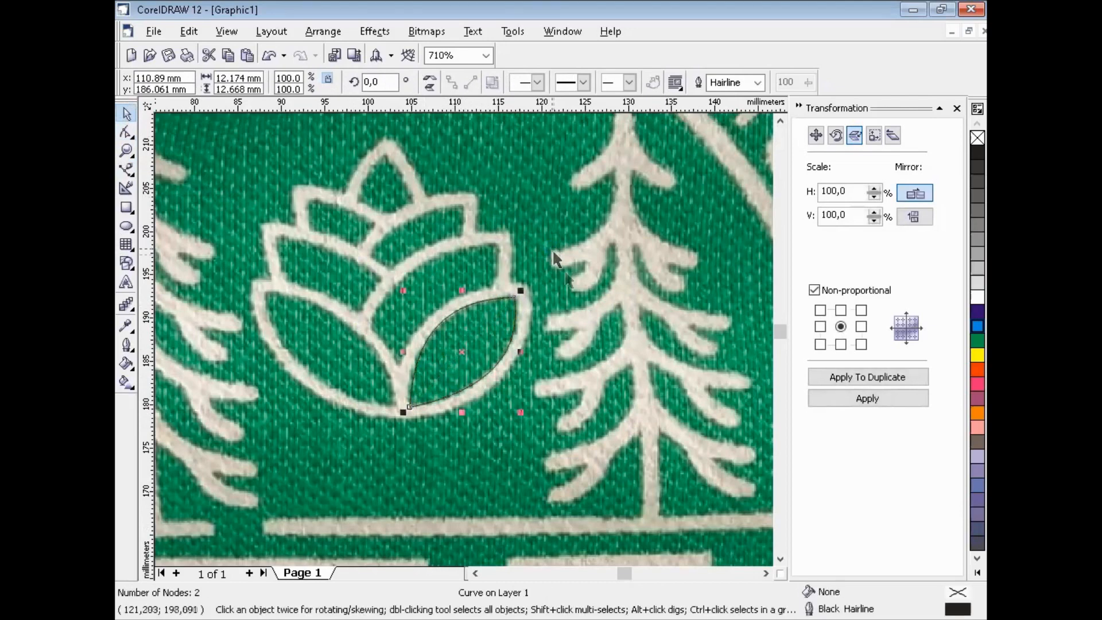
drag(463, 351, 474, 341)
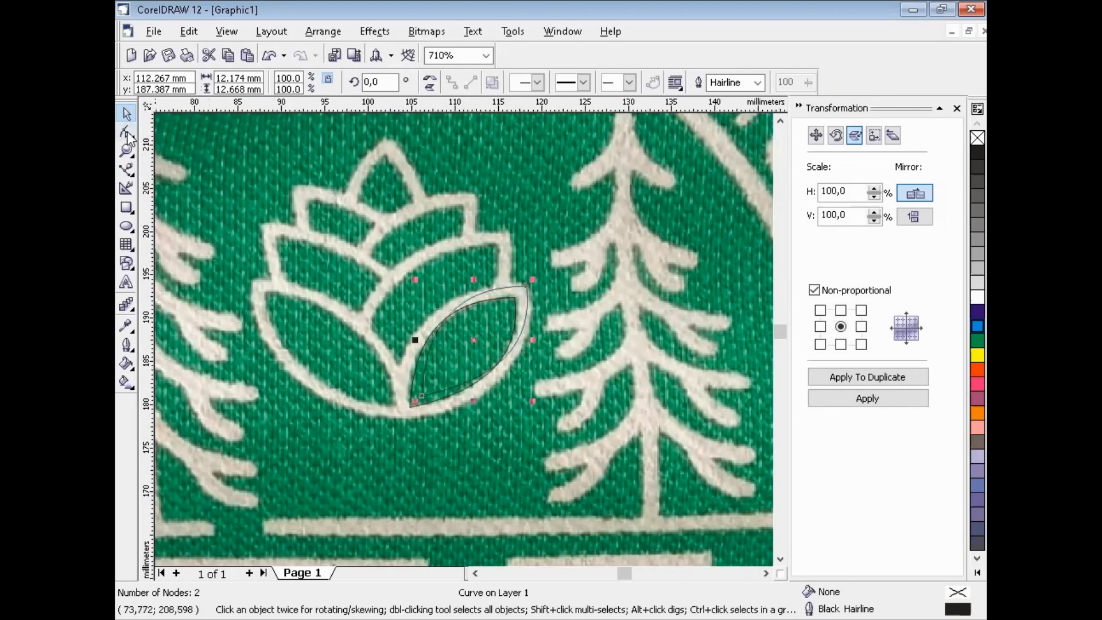
key(F10)
drag(420, 395, 401, 416)
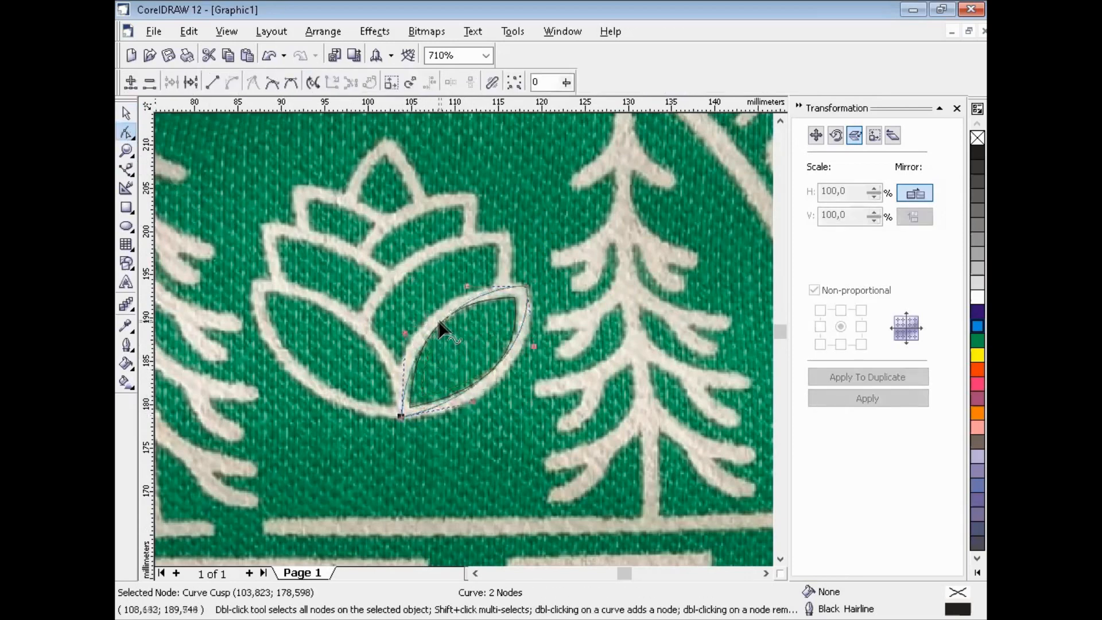
drag(438, 322, 425, 322)
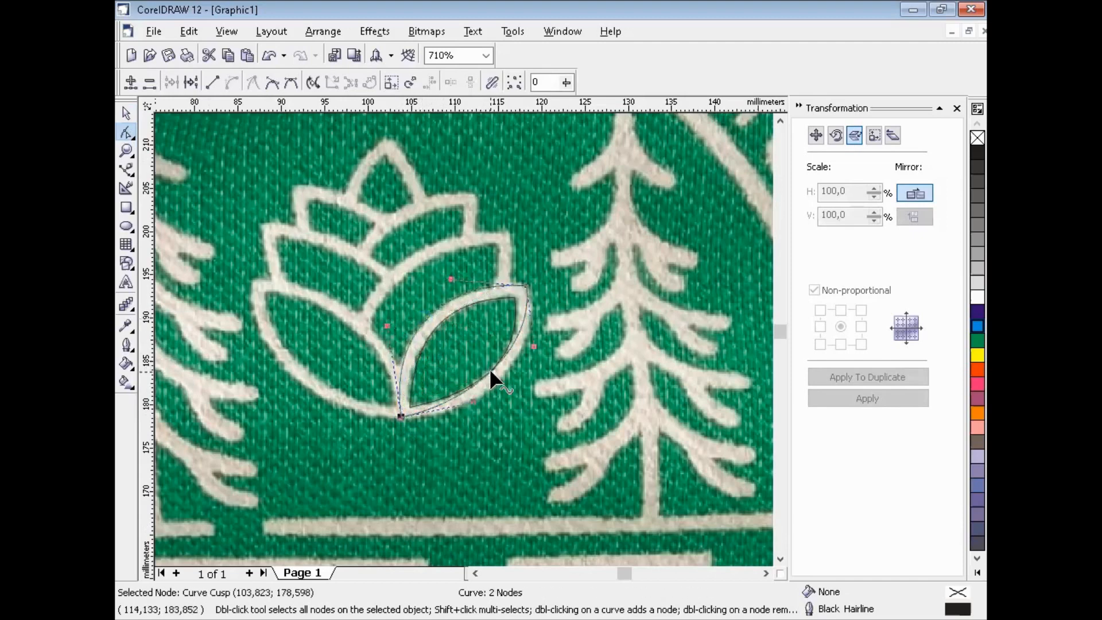
drag(491, 372, 497, 381)
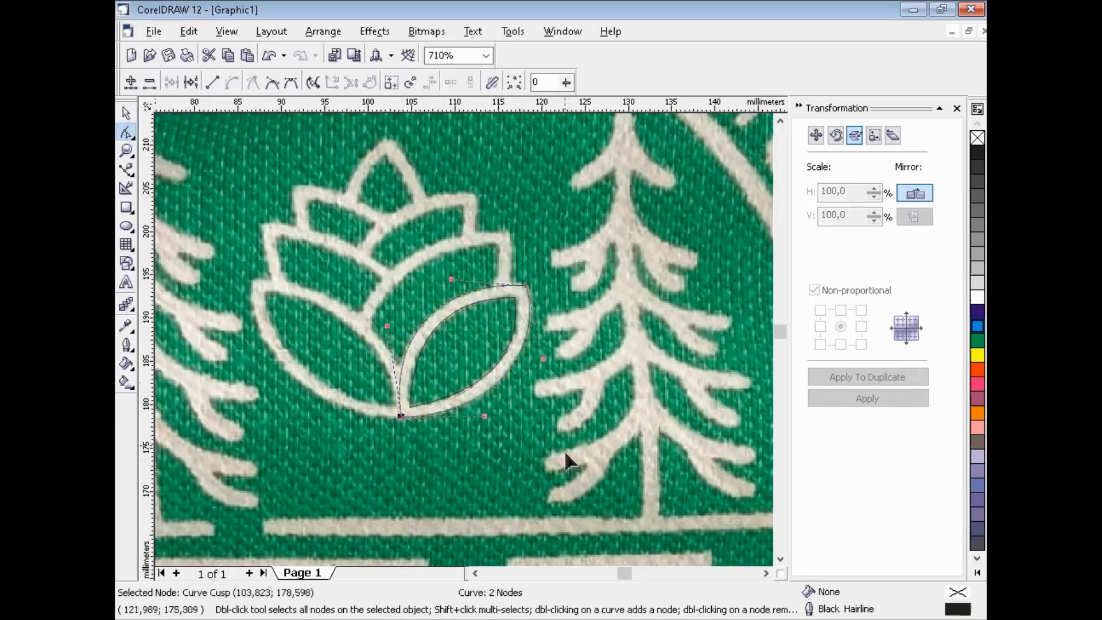
- Combine the inner and outer petal curves into one shape and fill it with cyan
click(369, 209)
click(126, 114)
drag(343, 241, 584, 463)
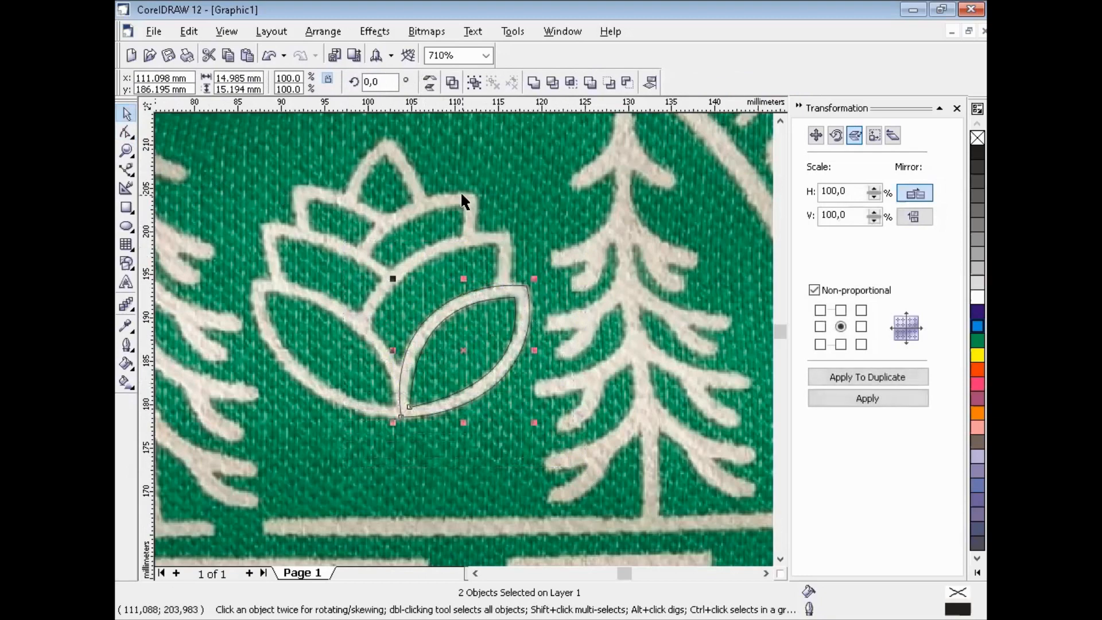
click(319, 32)
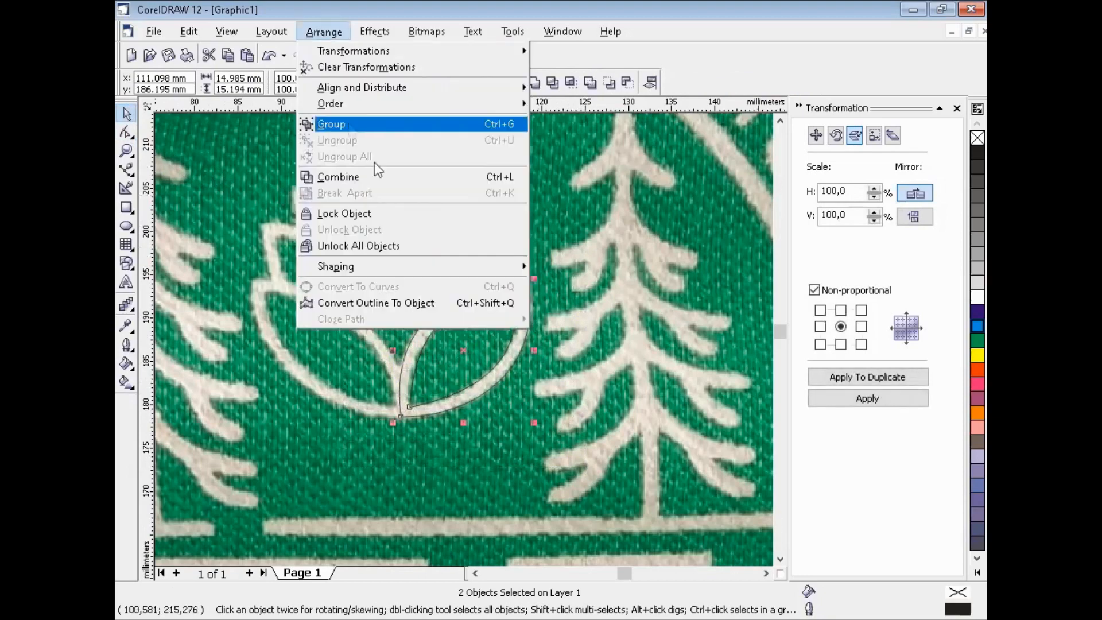
click(385, 177)
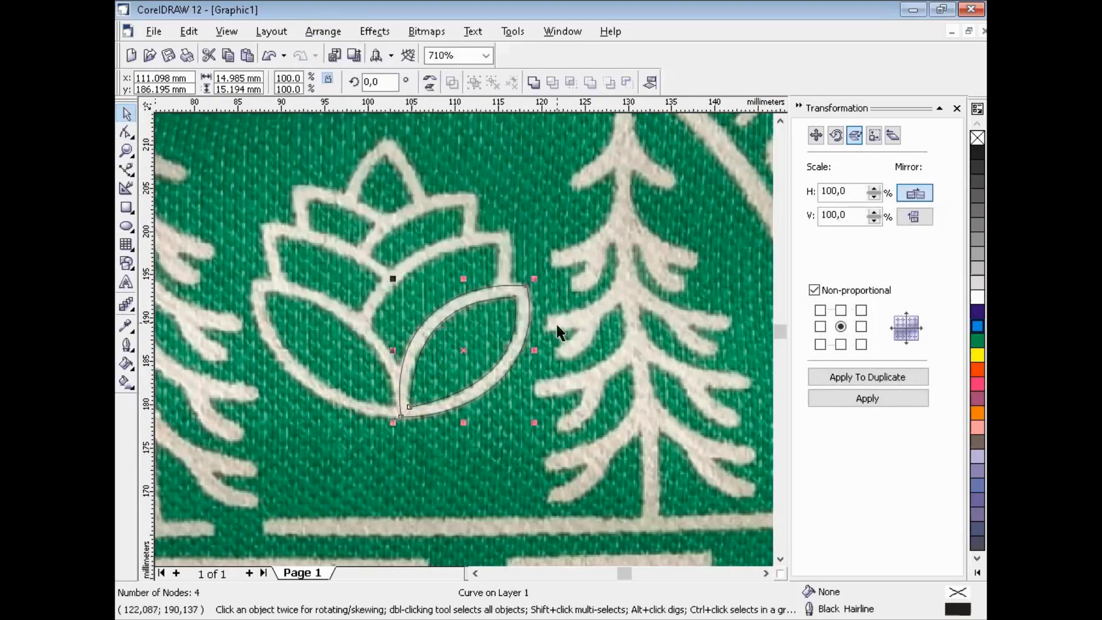
click(976, 325)
key(Escape)
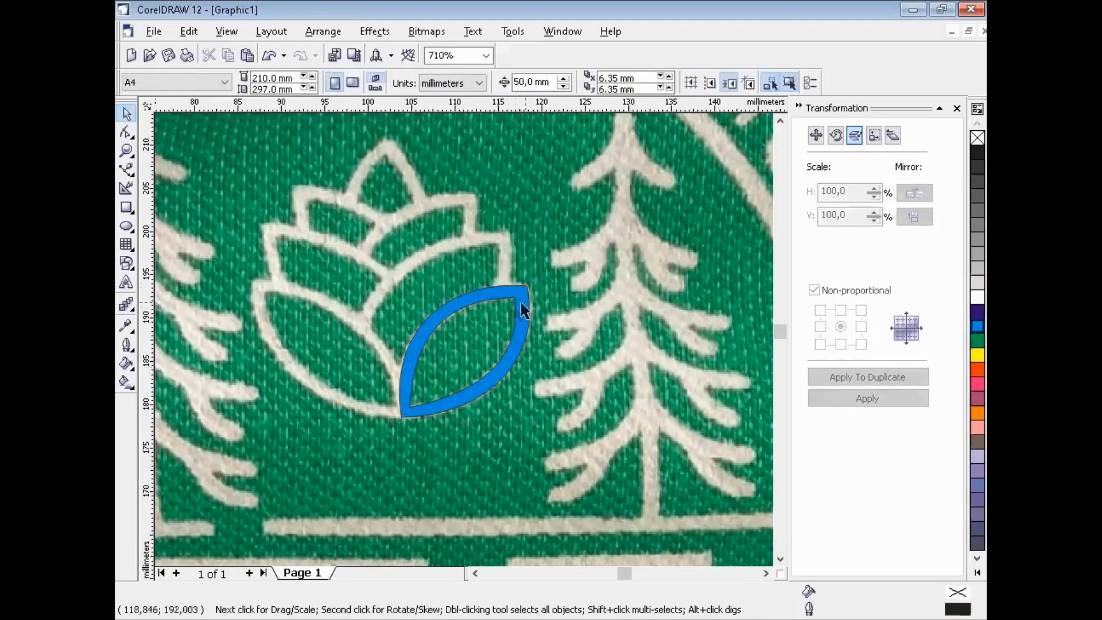
- Duplicate the cyan petal, mirror the copy horizontally, and place it on the lotus's left side with both petals meeting at the base
click(522, 298)
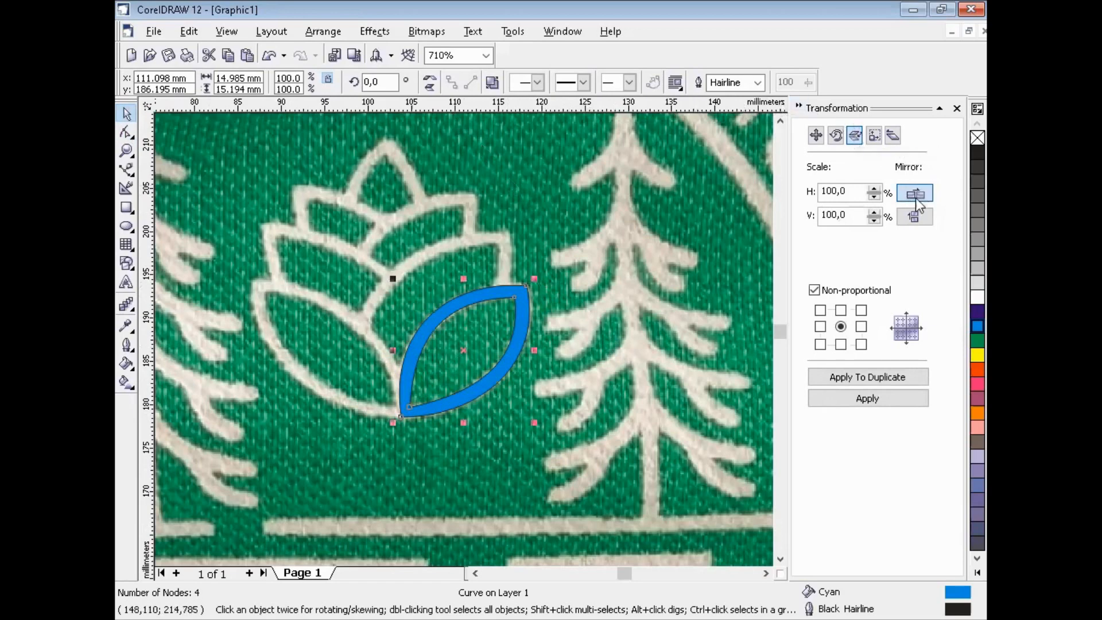
click(883, 398)
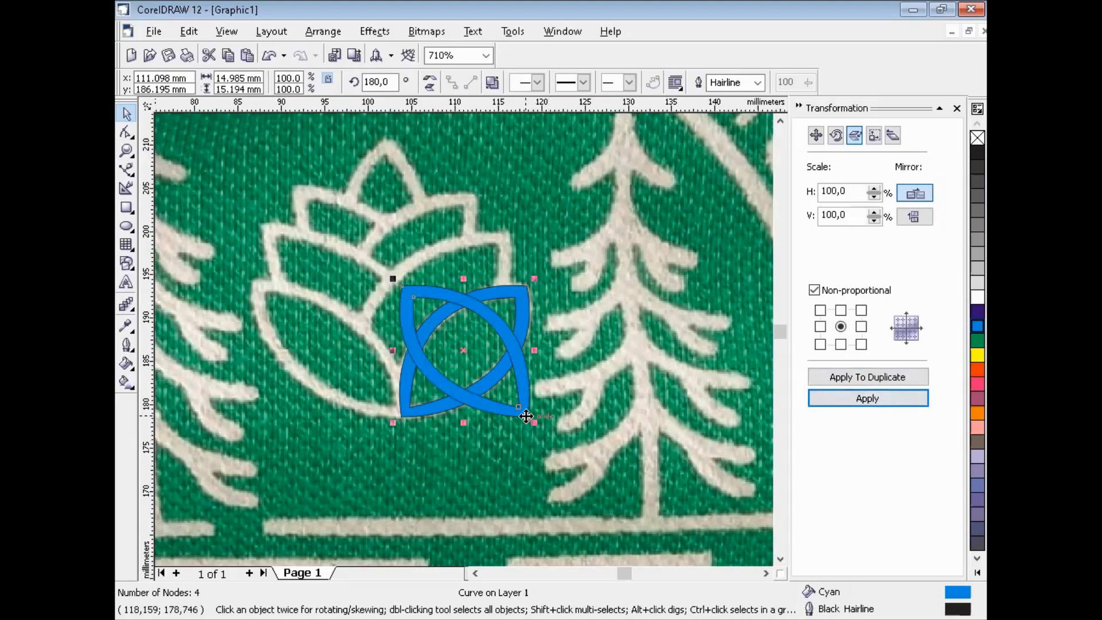
drag(522, 414, 404, 416)
key(Escape)
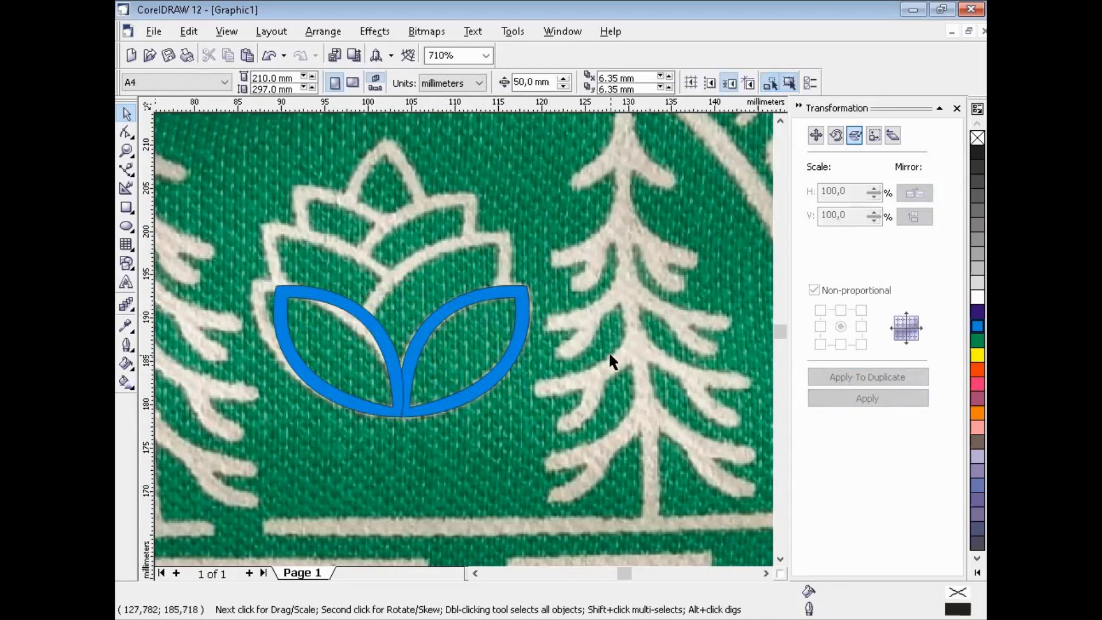
- Place a copy of the lower right petal over the traced lotus's second-row right petal
click(513, 288)
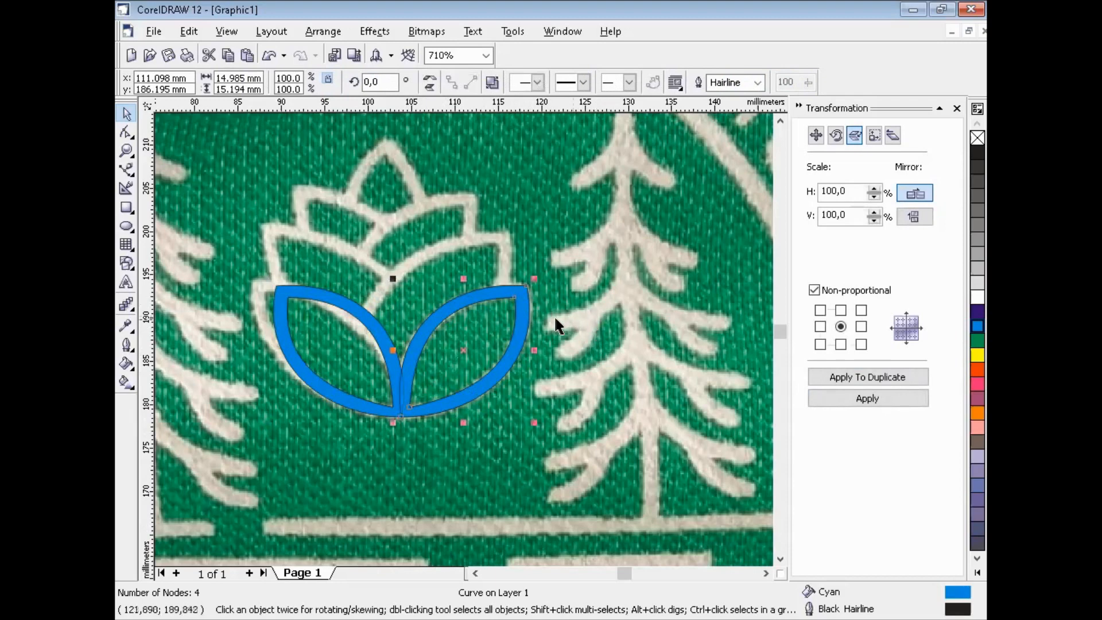
drag(524, 312, 502, 260)
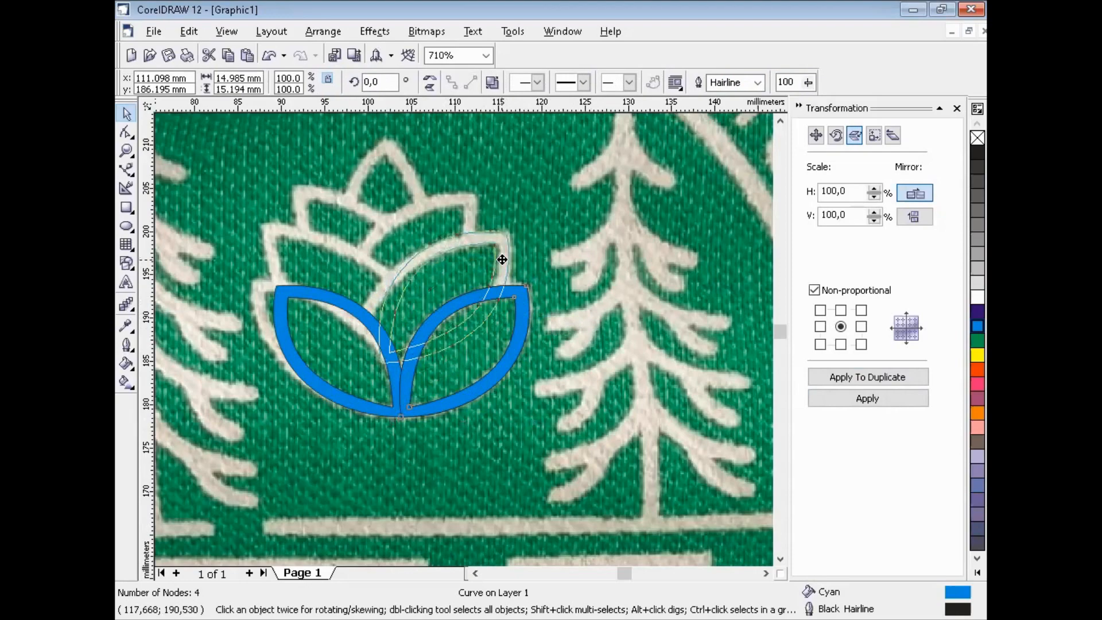
drag(503, 259, 500, 258)
click(590, 262)
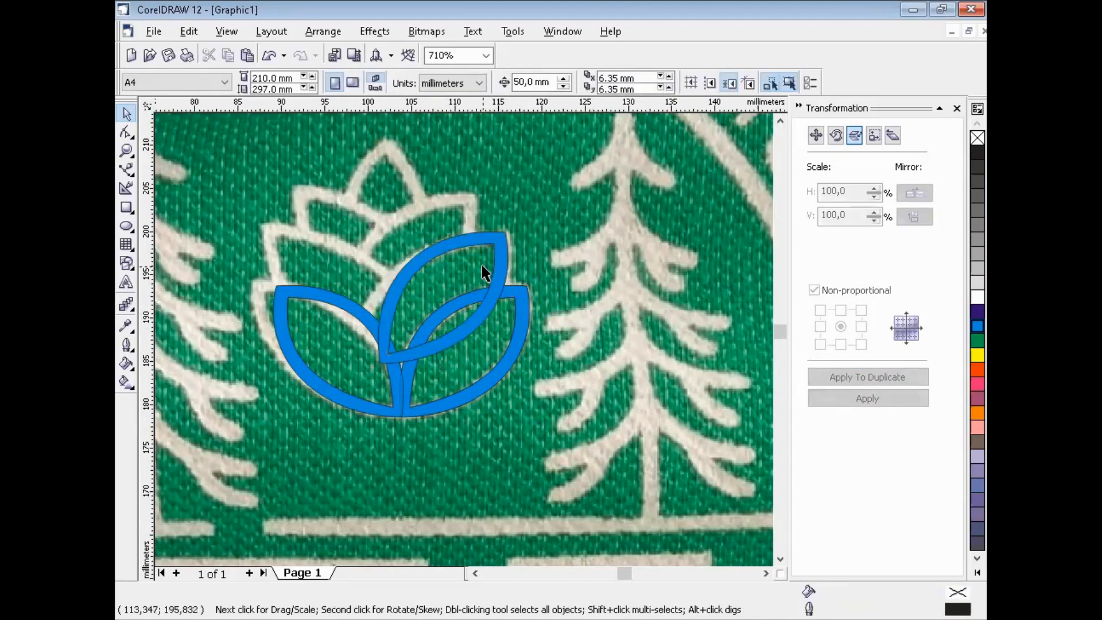
- Place a copy of the lower left petal in the second row, level with the upper right petal
click(330, 297)
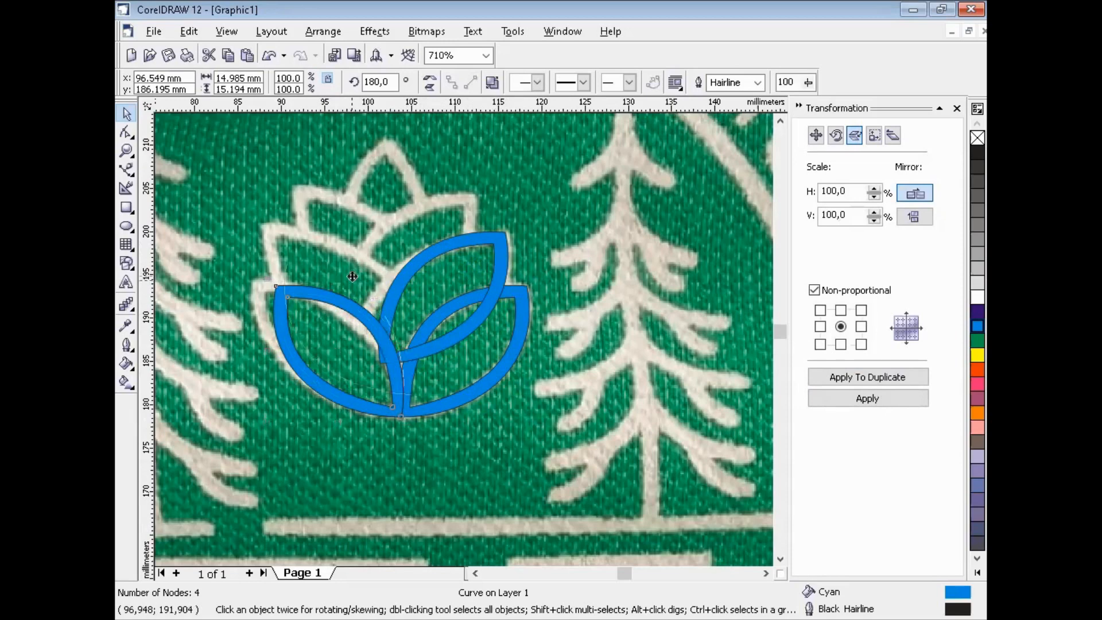
drag(342, 300, 360, 251)
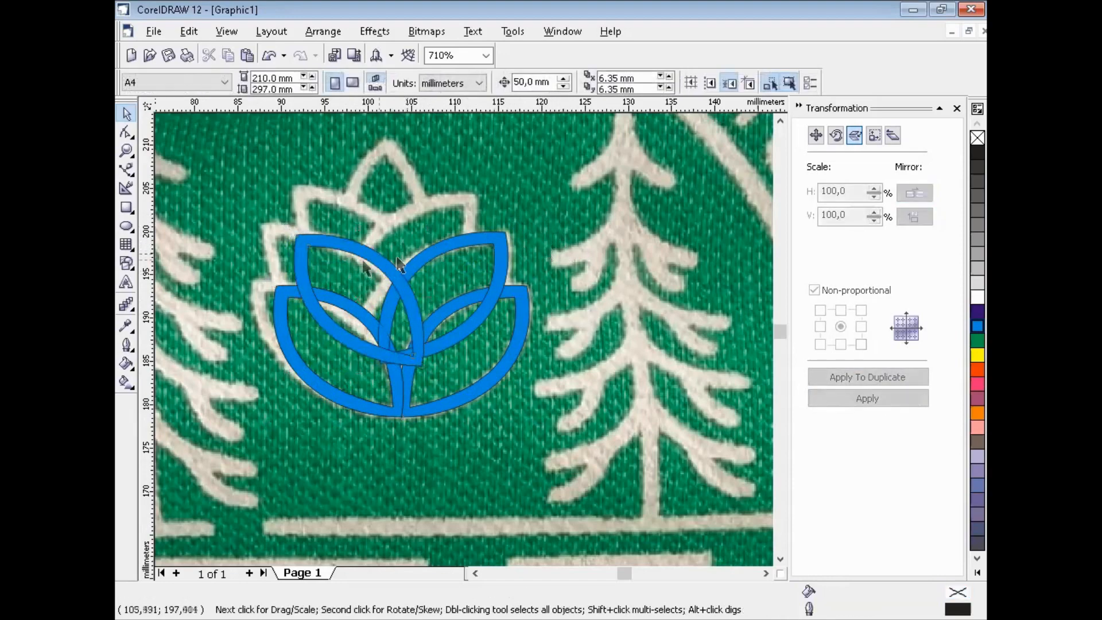
key(Escape)
- Align the top edges of the two second-row lotus petals
click(340, 246)
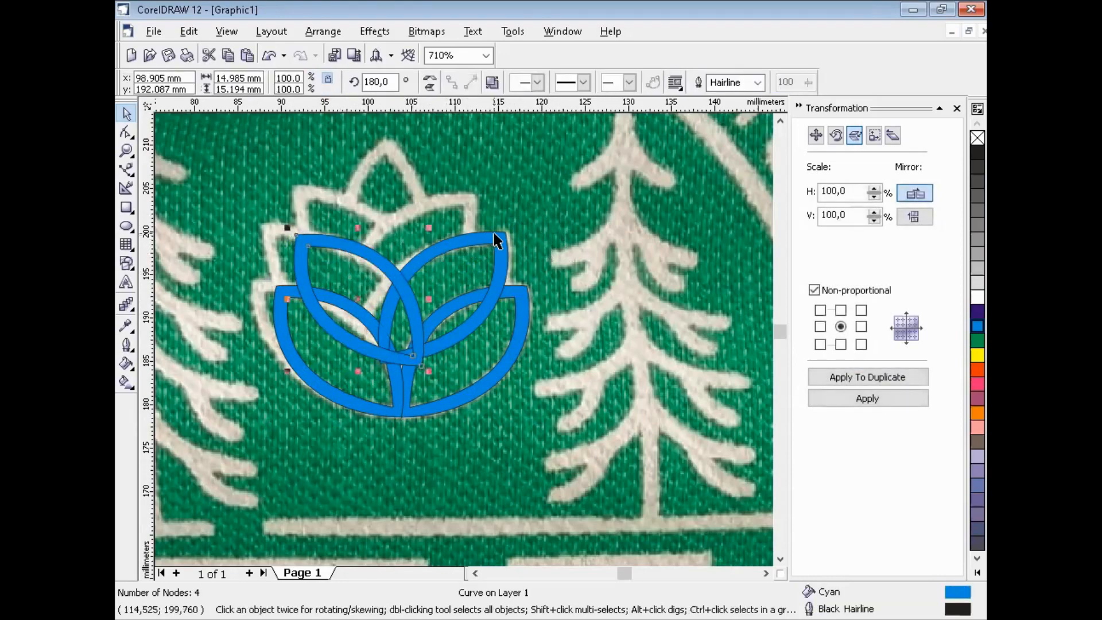
shift+click(496, 233)
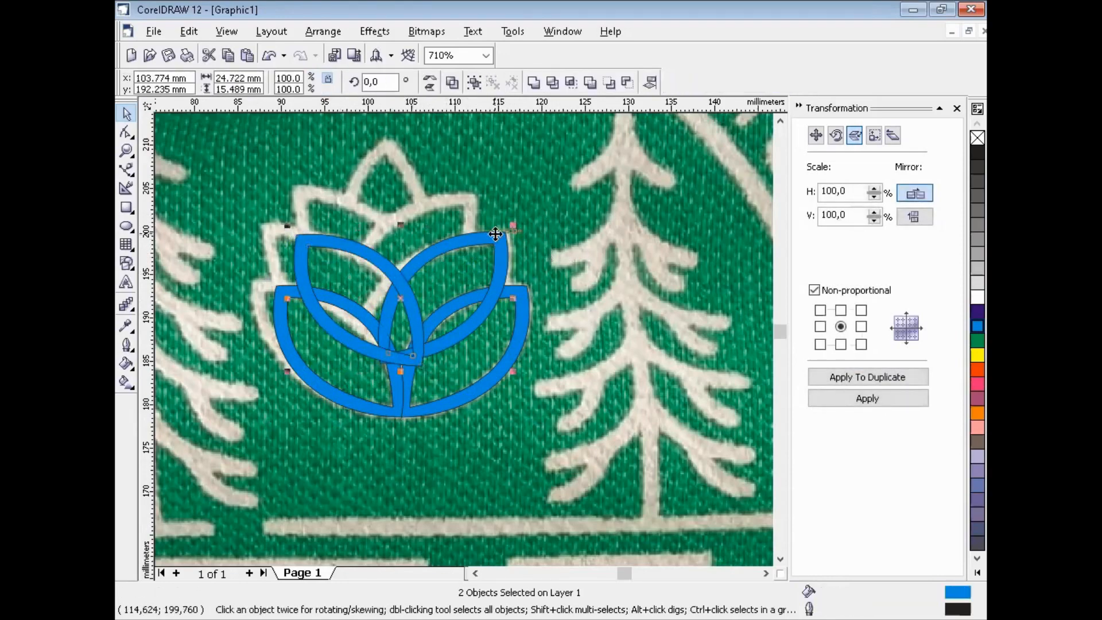
key(ctrl+shift+a)
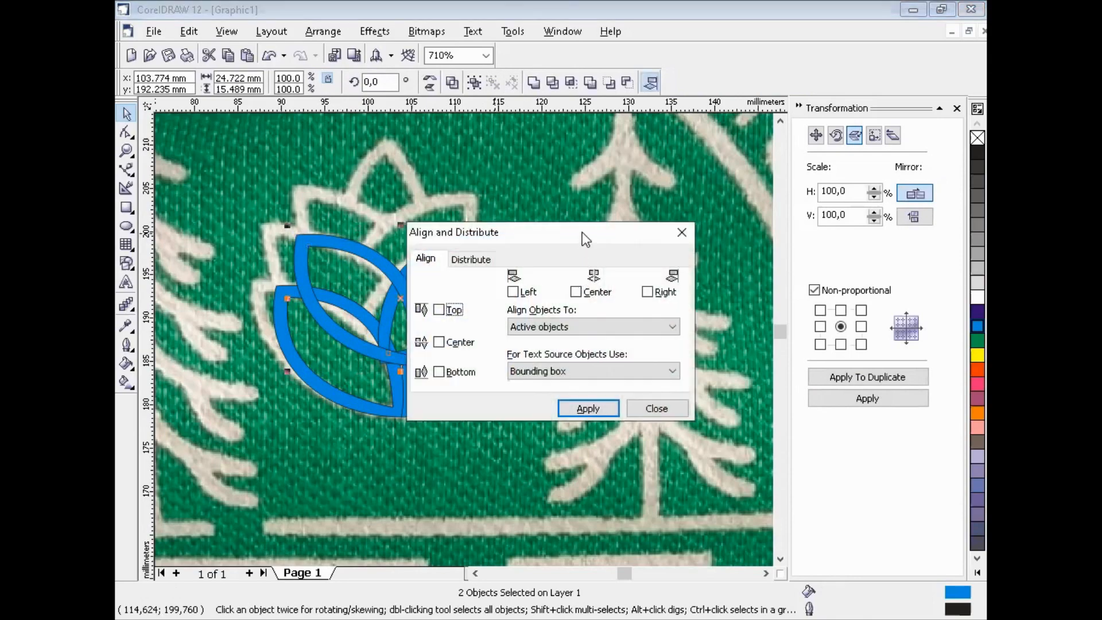
drag(582, 232, 796, 146)
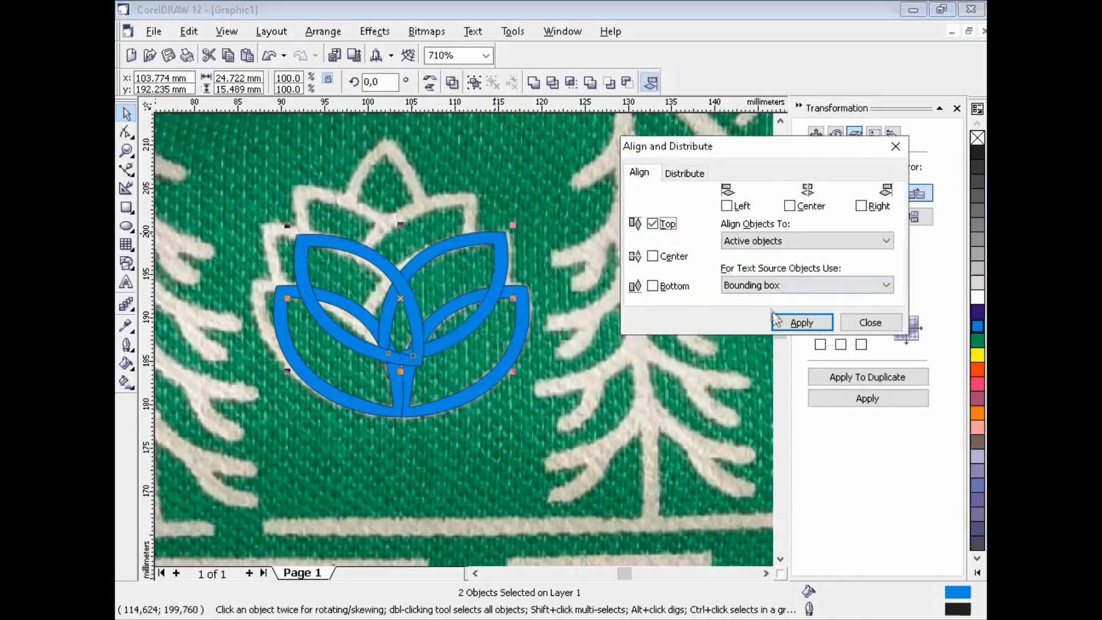
click(784, 322)
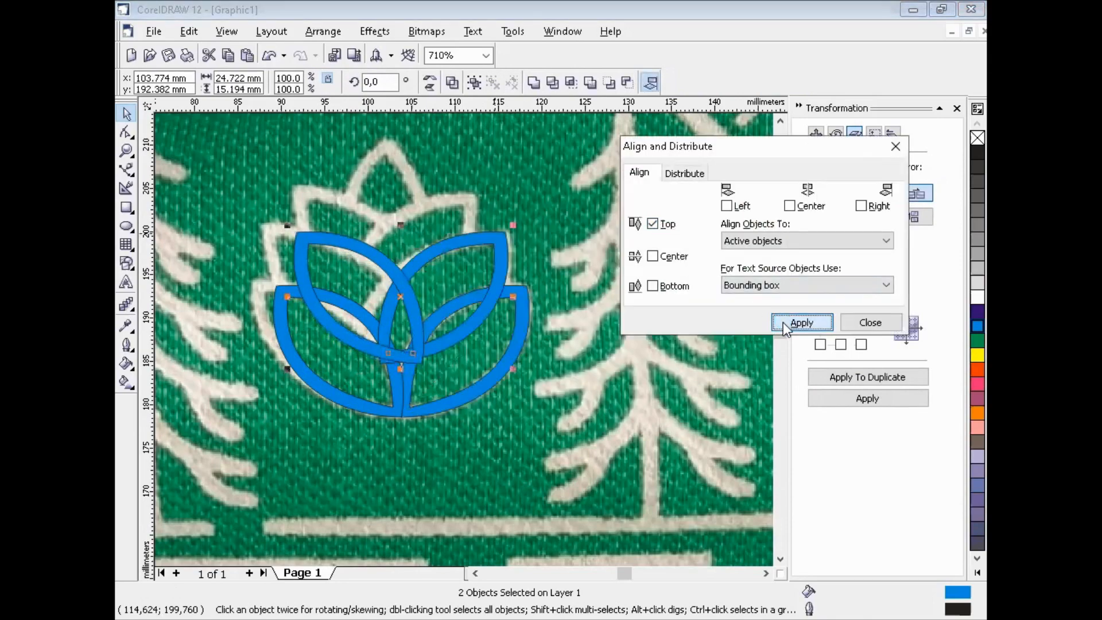
click(526, 396)
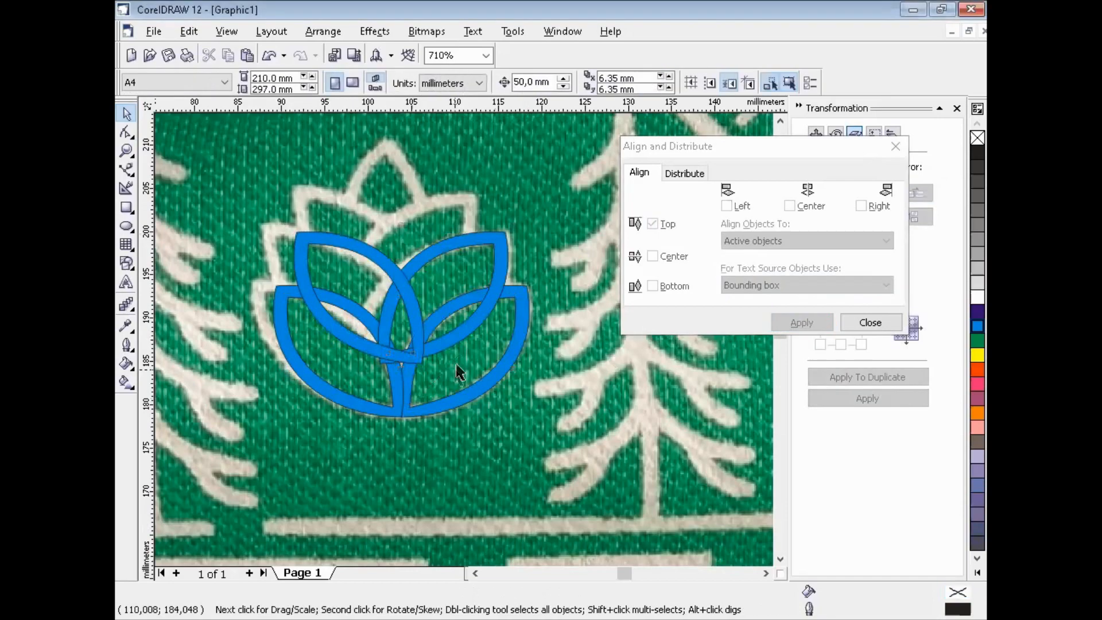
- Place copies of the second-row right and left petals higher up as the lotus's third-row pair
click(499, 240)
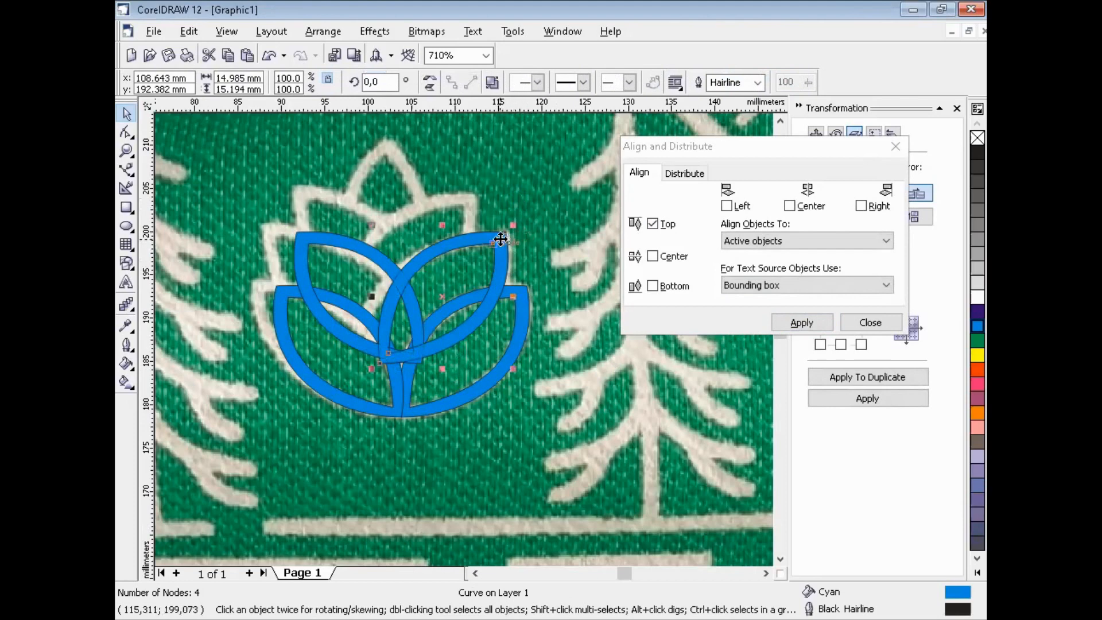
drag(502, 239, 464, 207)
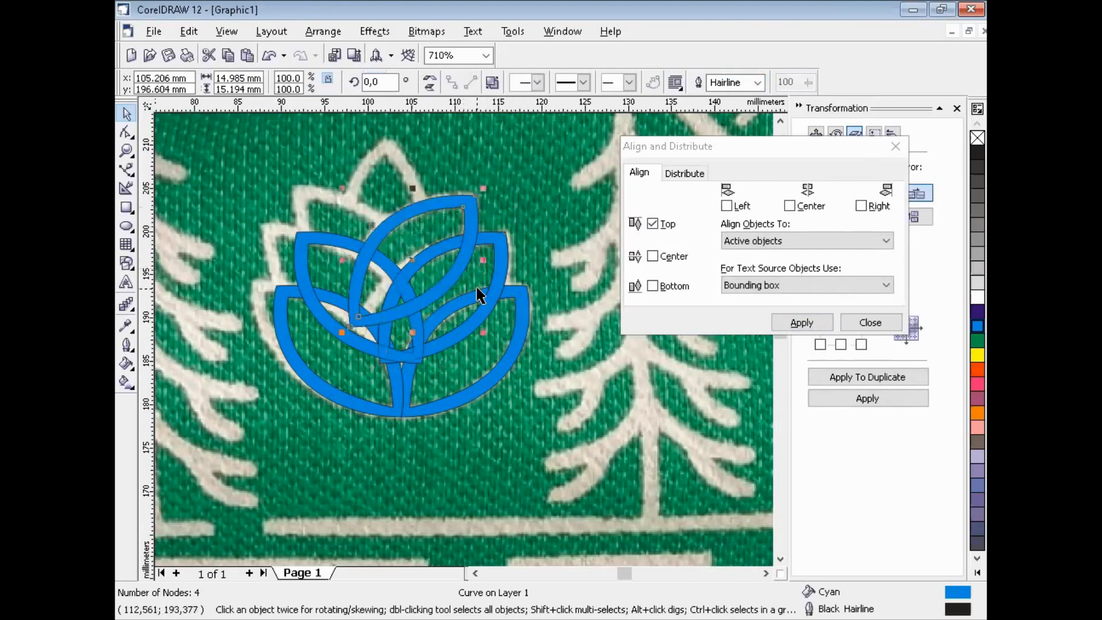
click(317, 237)
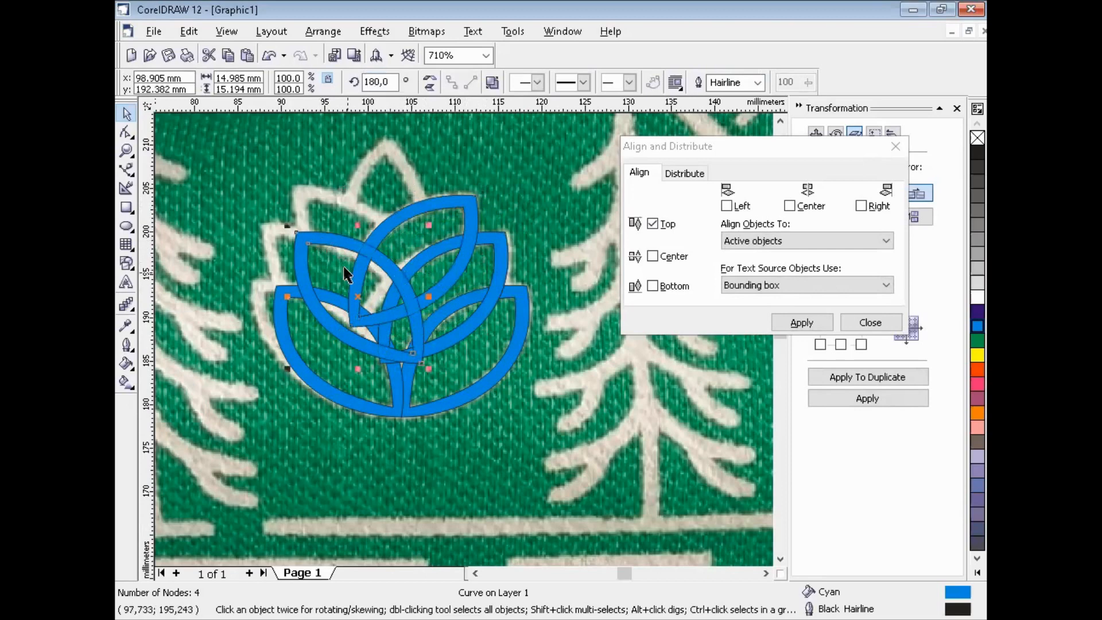
drag(343, 241, 362, 202)
- Align the top edges of the two third-row lotus petals
shift+click(468, 206)
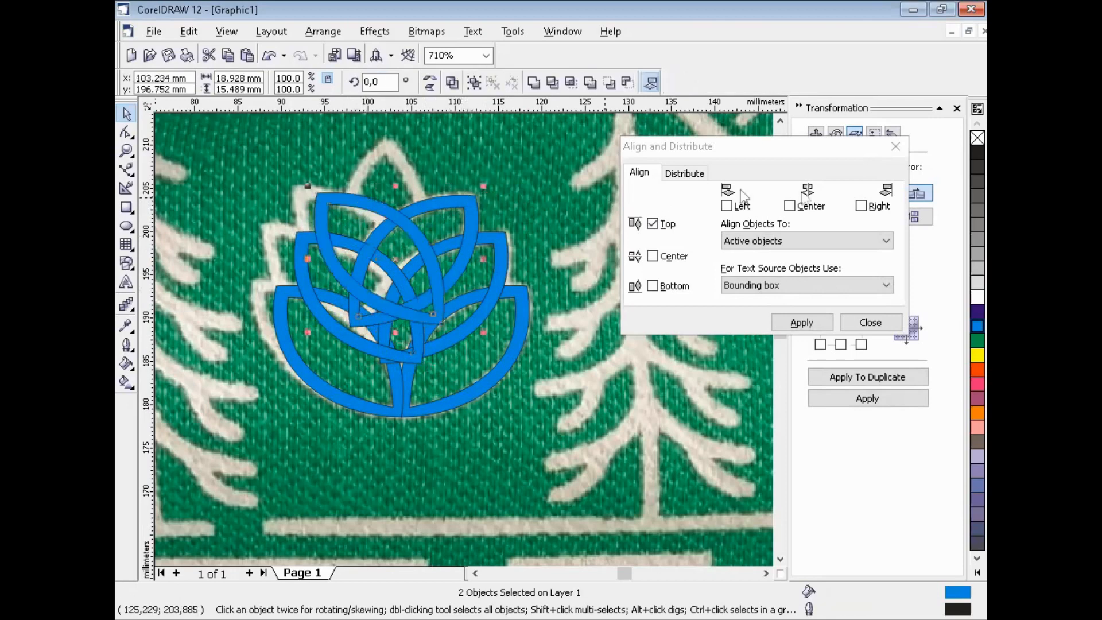
click(793, 323)
click(594, 392)
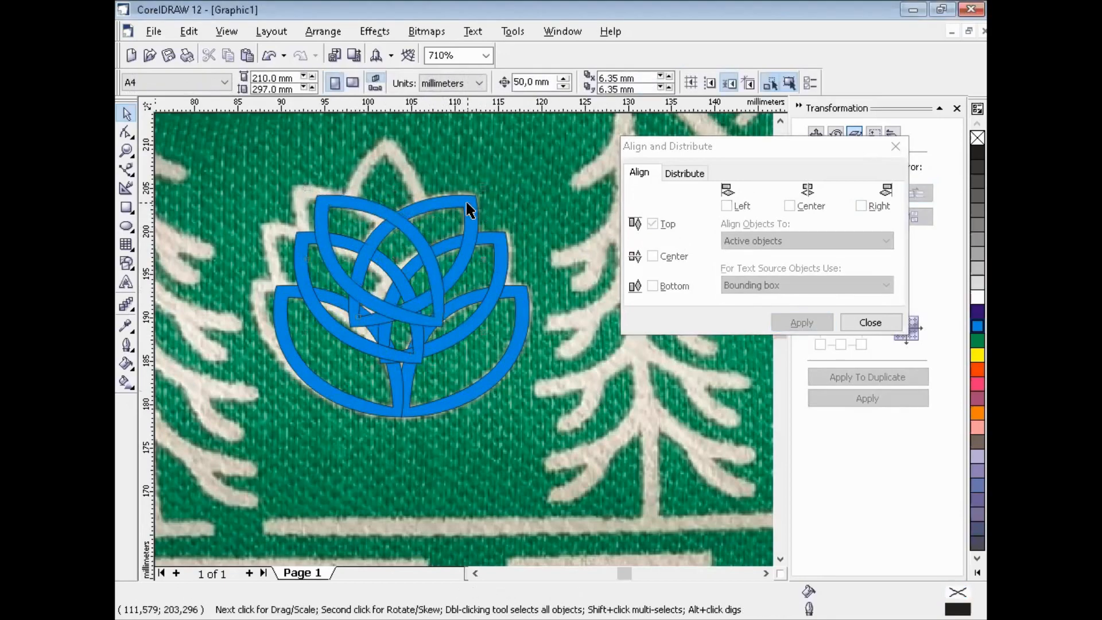
- Copy the third-row right petal and place it, rotated upright, as the lotus's top centre petal
click(470, 210)
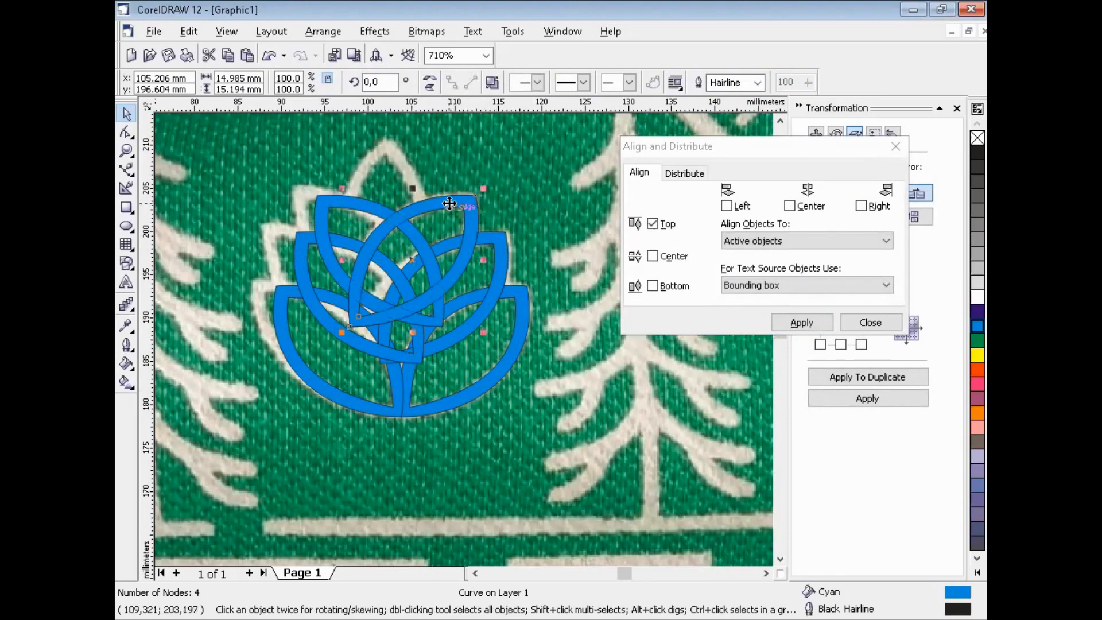
drag(456, 207, 400, 129)
click(466, 161)
click(504, 174)
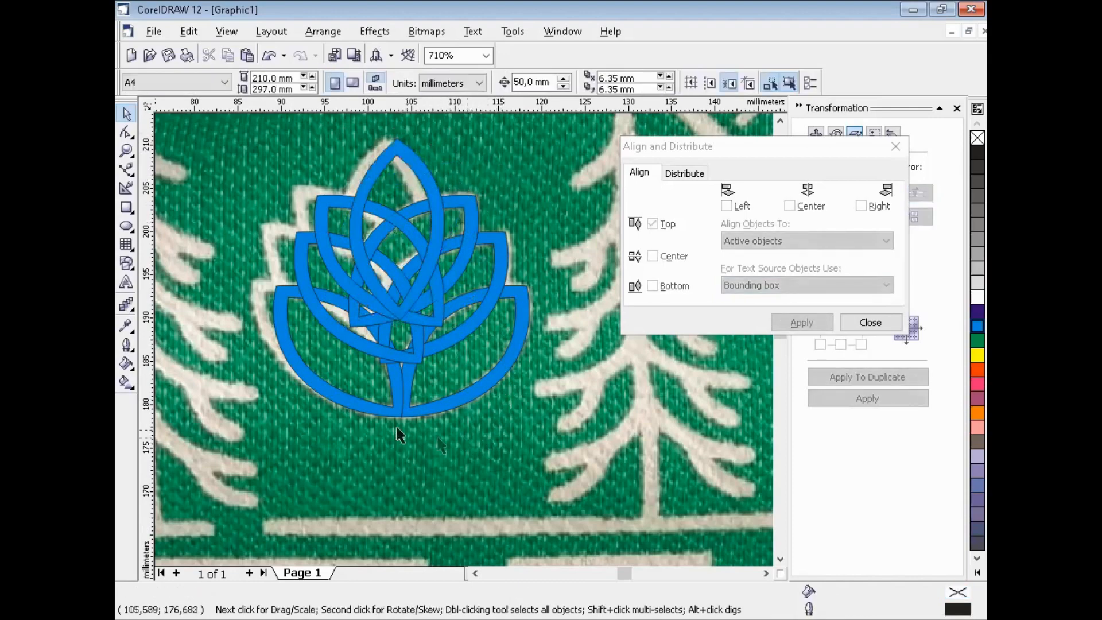
- Group the two lowest lotus petals
click(286, 308)
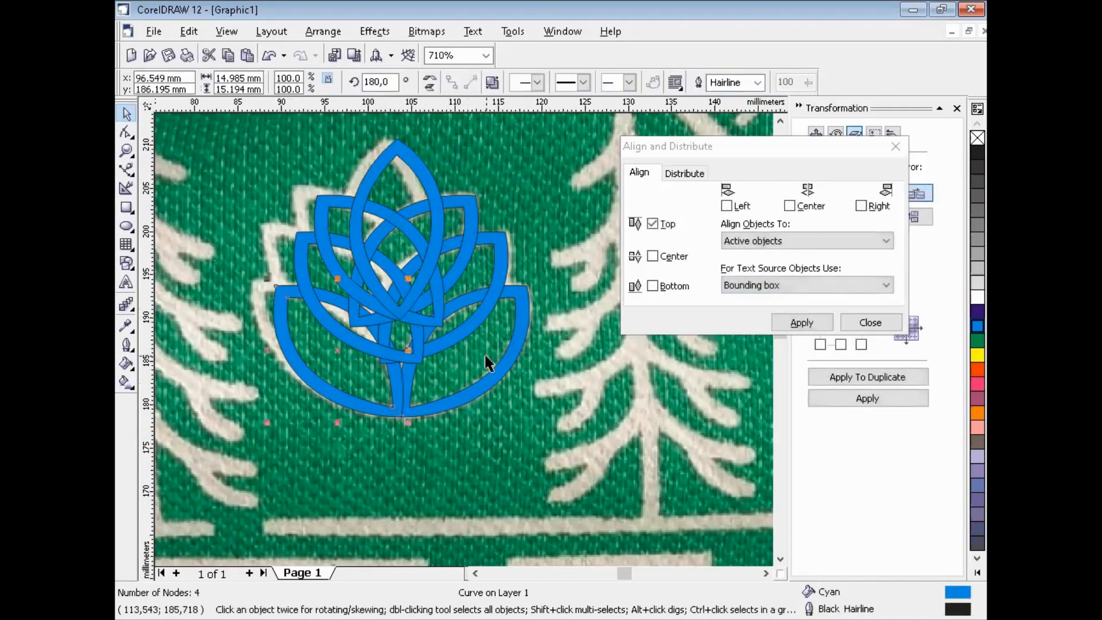
shift+click(463, 405)
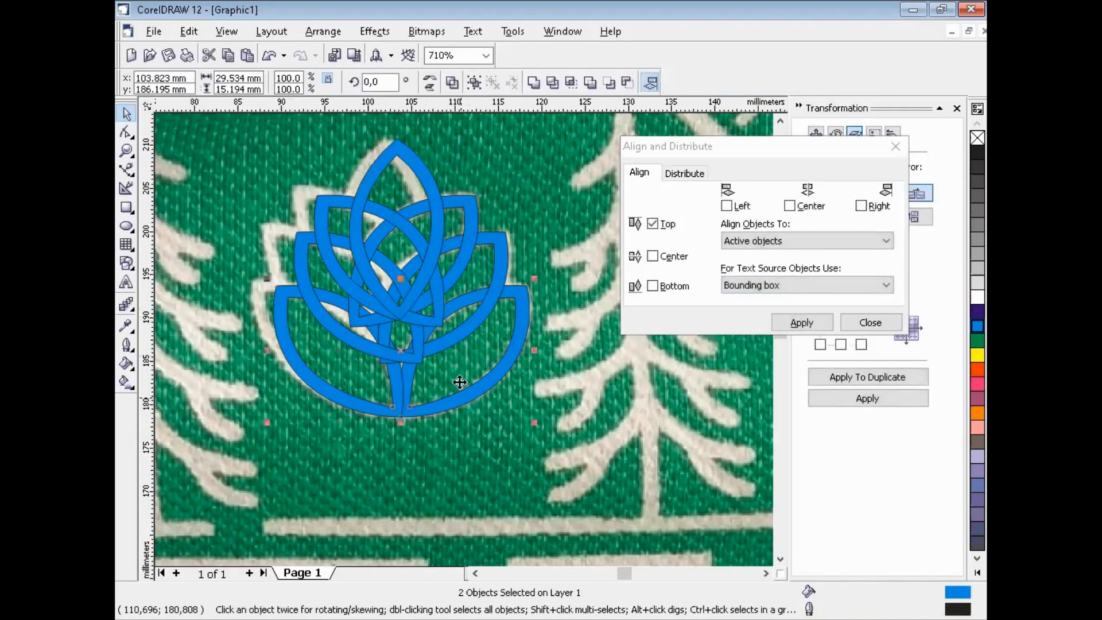
click(314, 32)
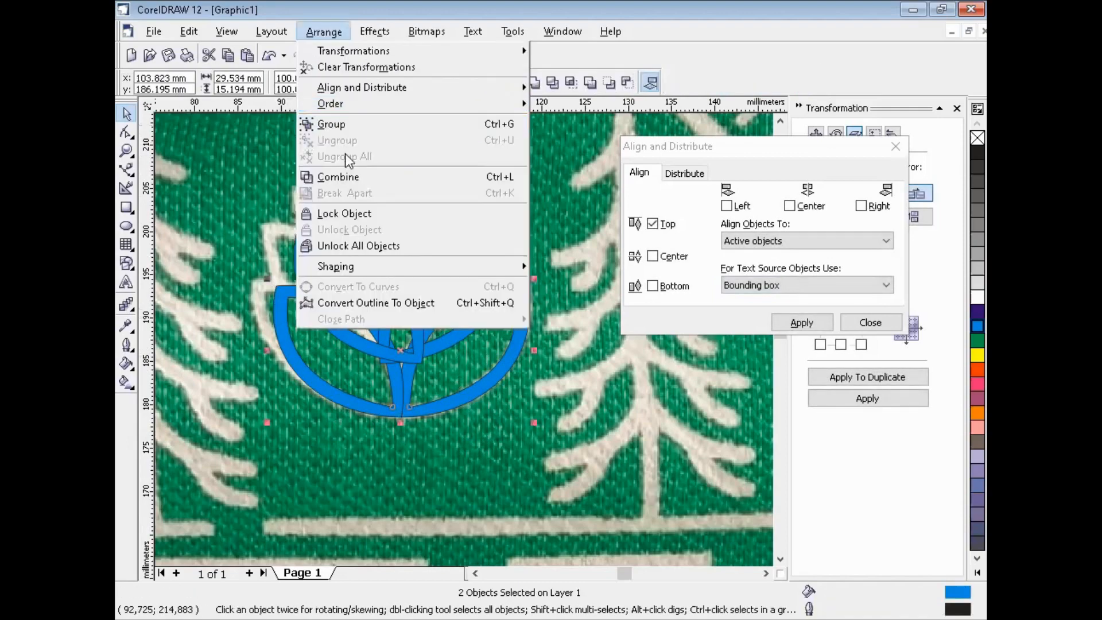
click(355, 126)
click(566, 244)
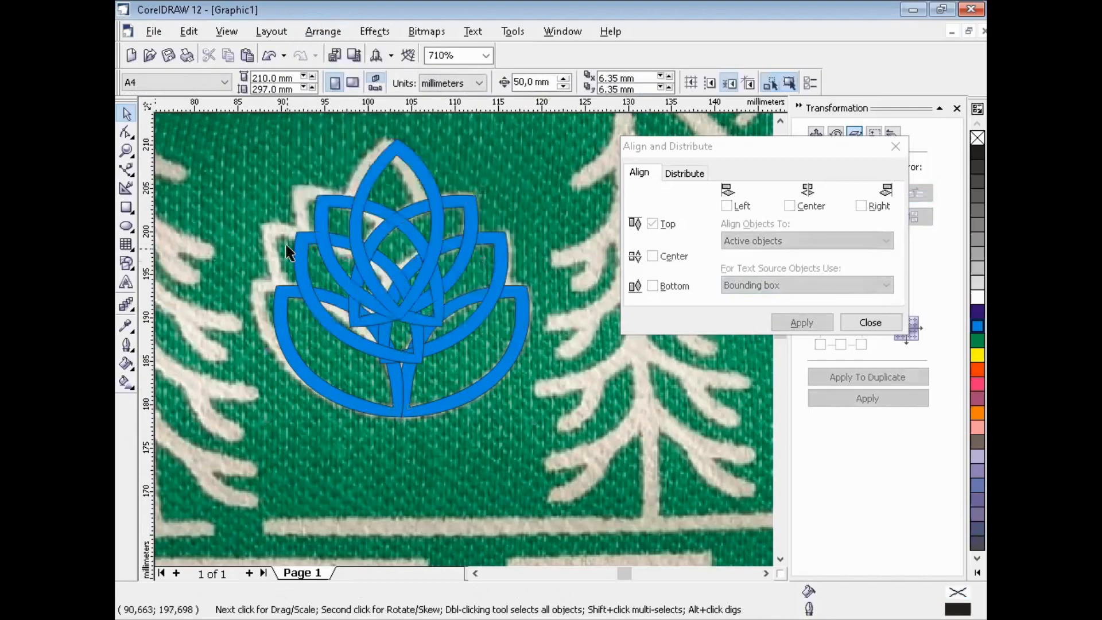
- Group the second-row left and right petals
click(305, 246)
shift+click(500, 239)
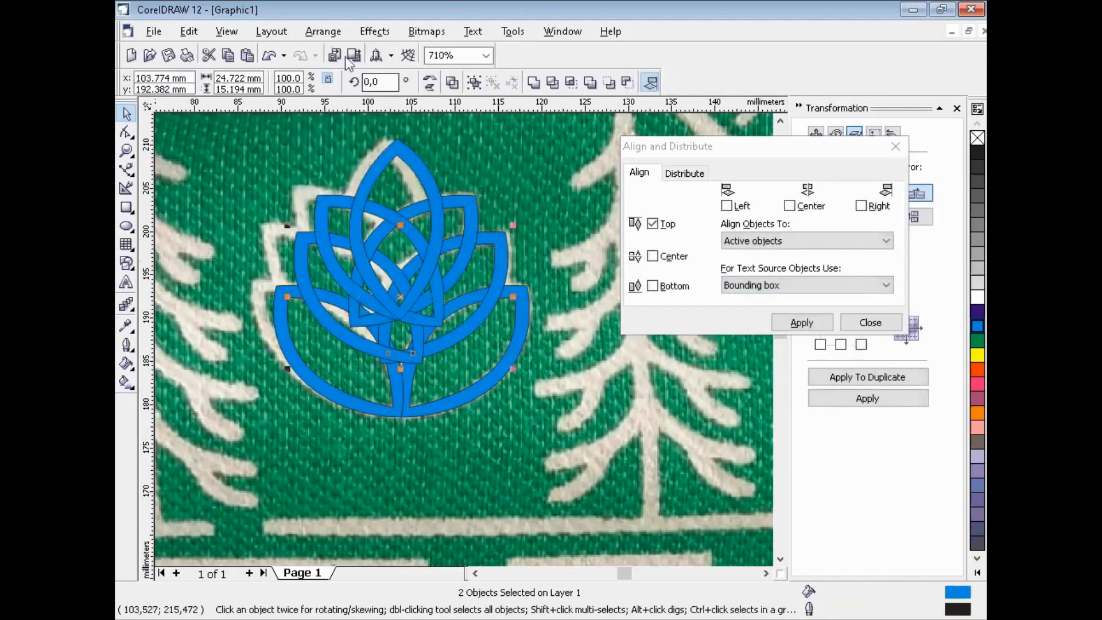
click(319, 36)
click(345, 121)
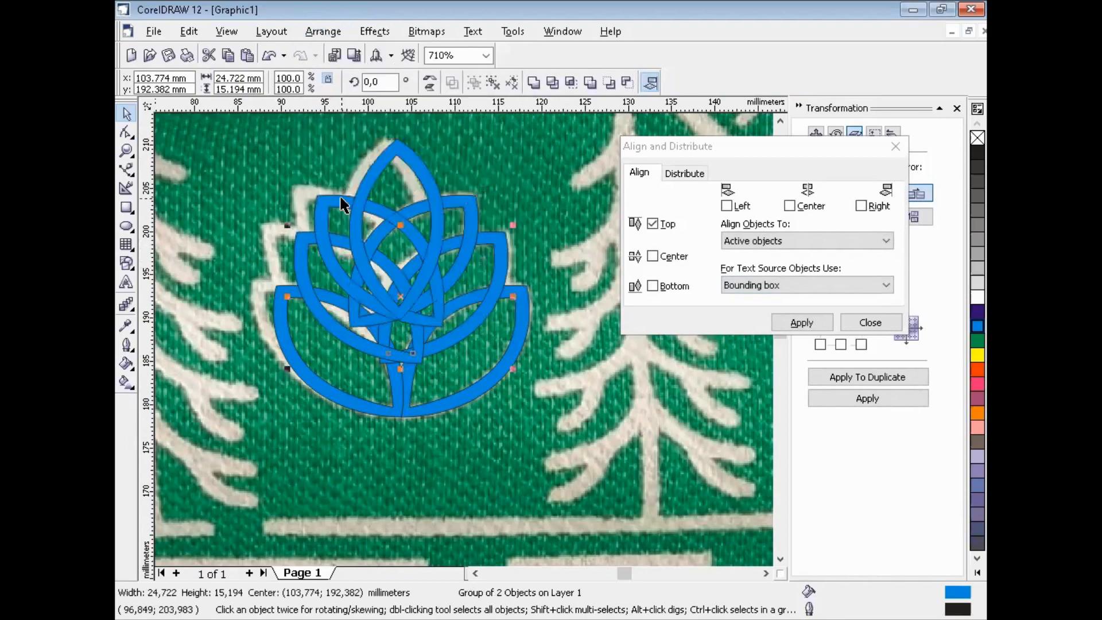
- Group the third-row left and right petals
ctrl+click(404, 208)
ctrl+shift+click(468, 198)
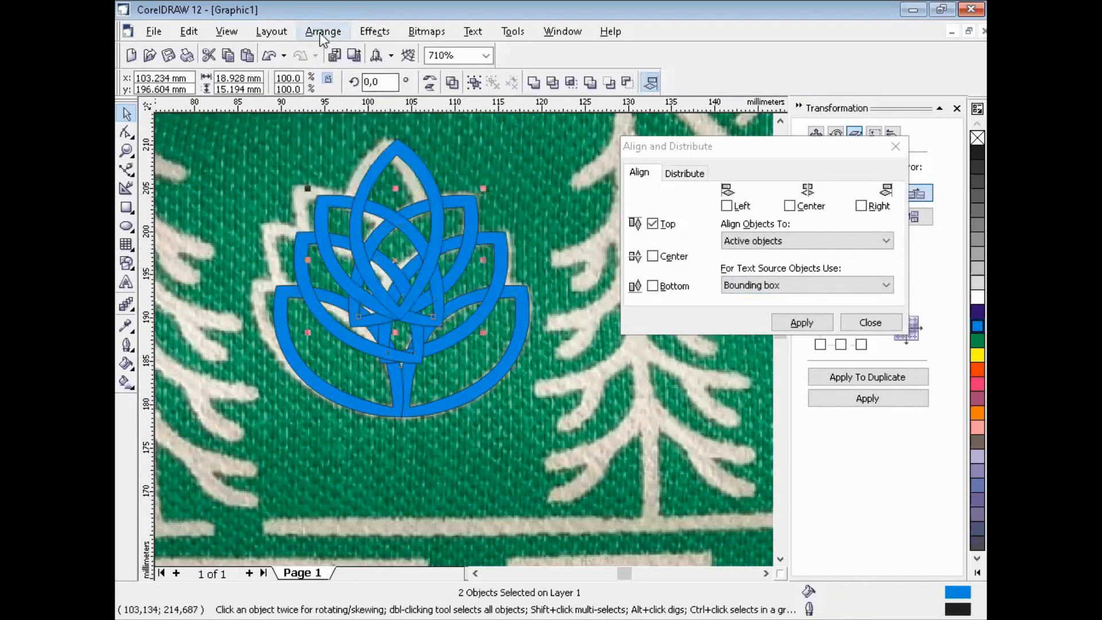
click(320, 35)
click(344, 121)
click(388, 138)
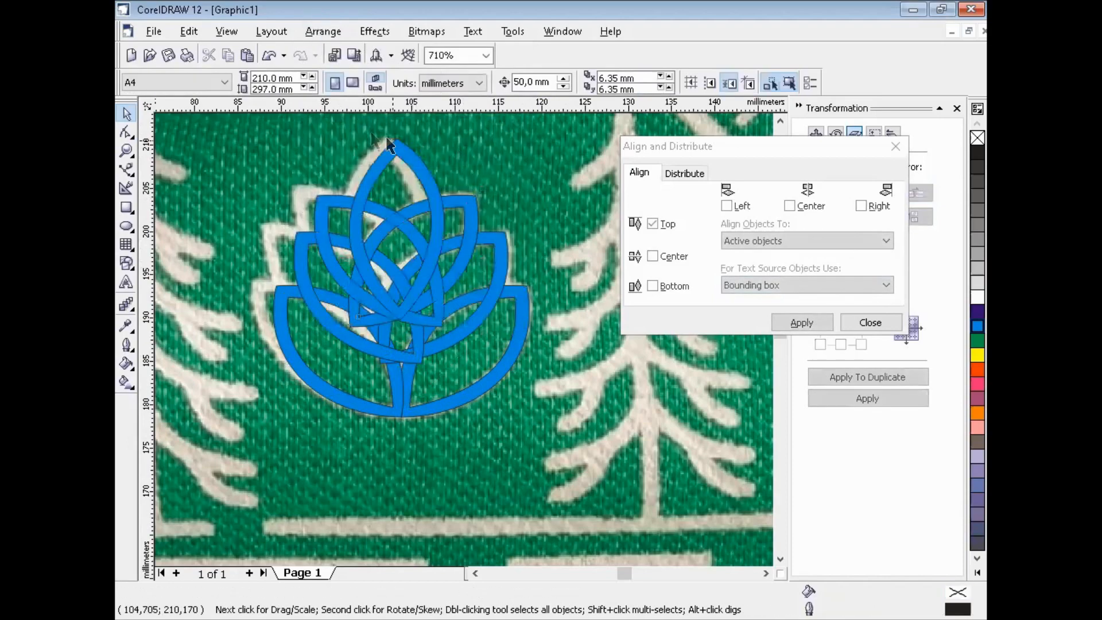
- Align the three petal groups and the top petal on a common vertical centre axis
drag(254, 130, 577, 438)
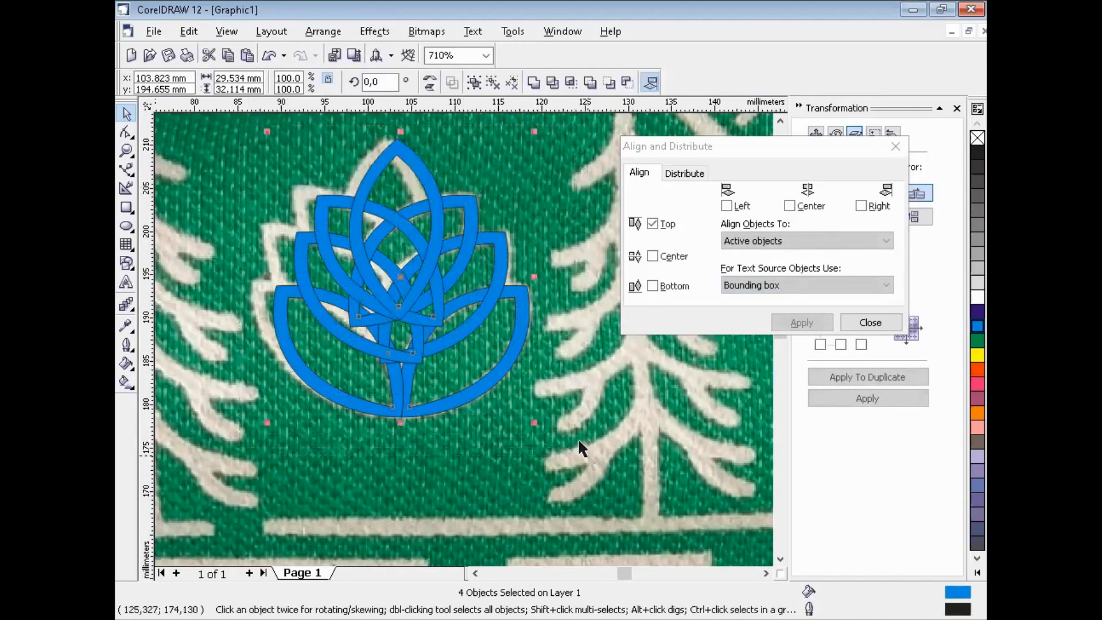
click(791, 206)
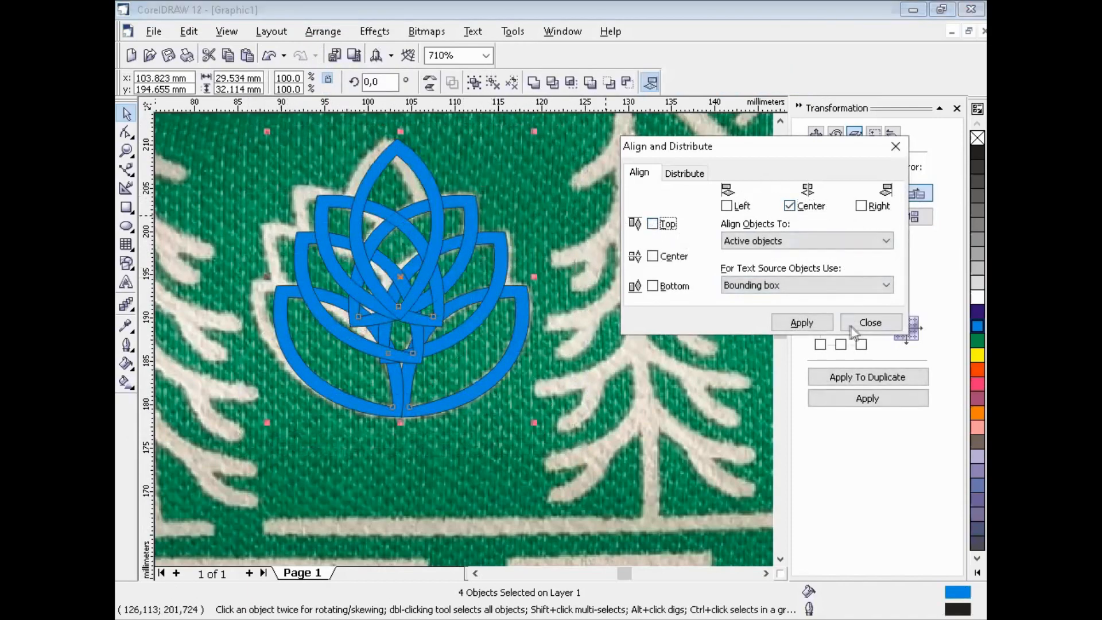
click(802, 324)
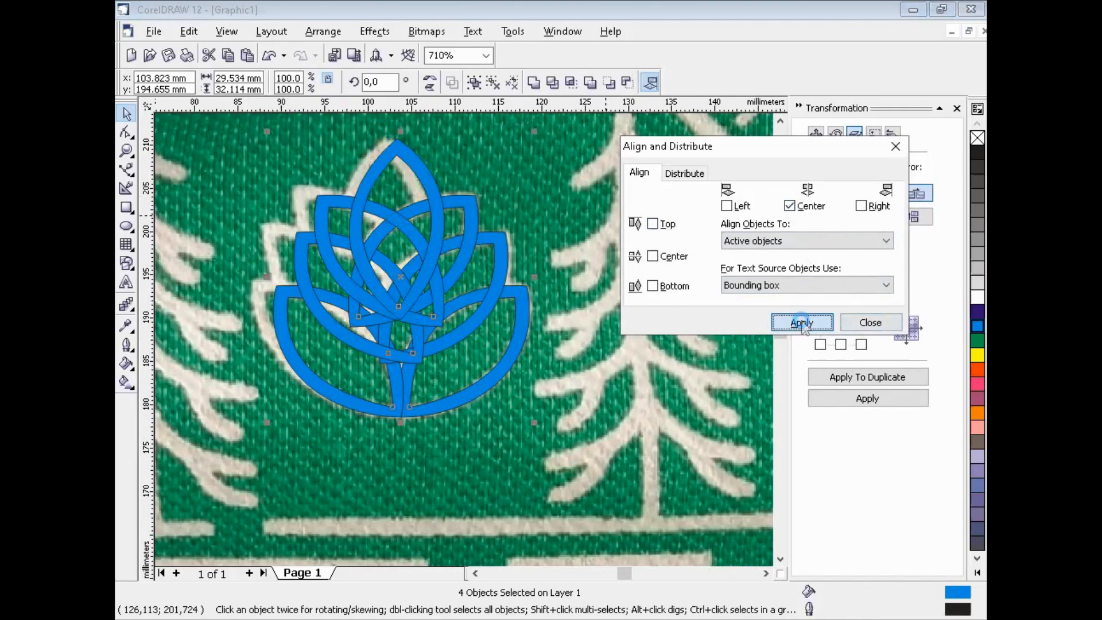
click(866, 324)
click(609, 344)
- Move the complete lotus off the reference bitmap to the empty area left of the page
key(F4)
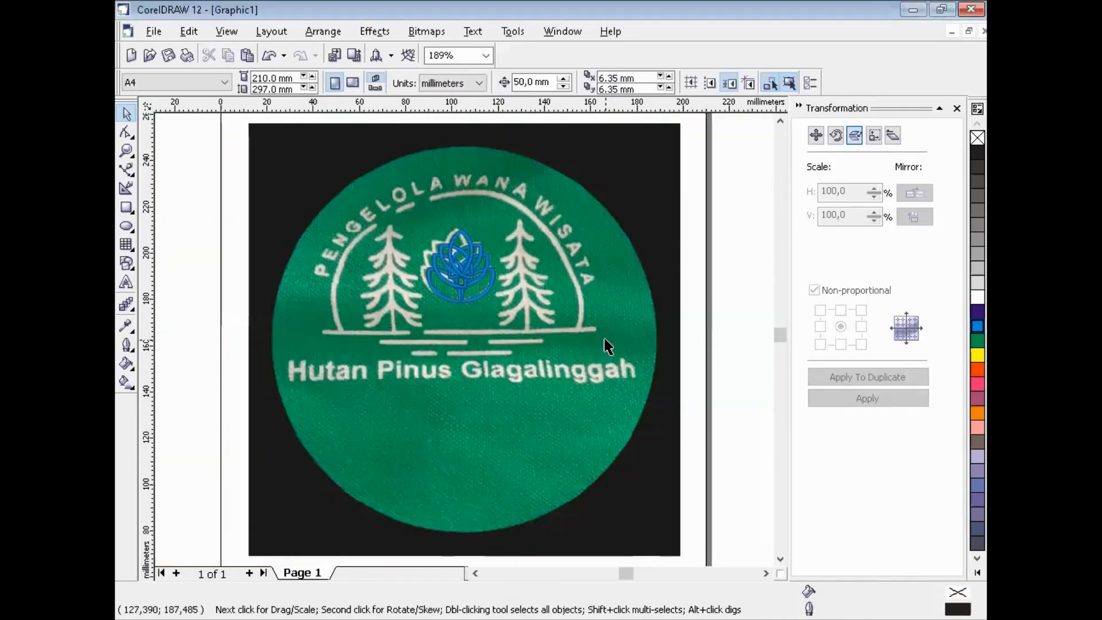
drag(377, 199, 543, 351)
drag(464, 273, 344, 273)
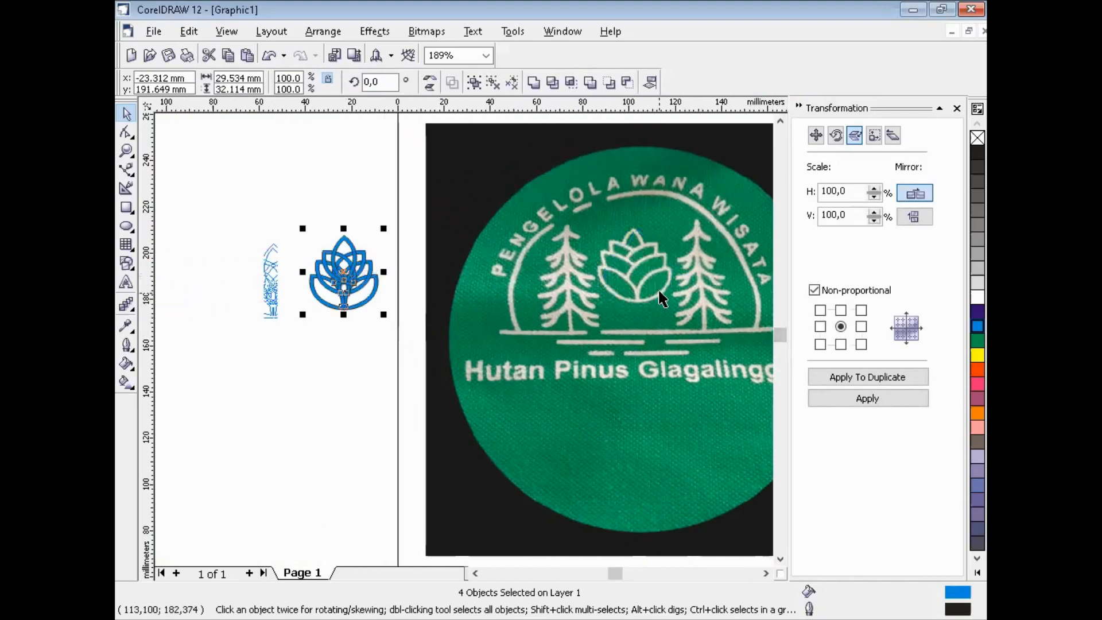
click(311, 363)
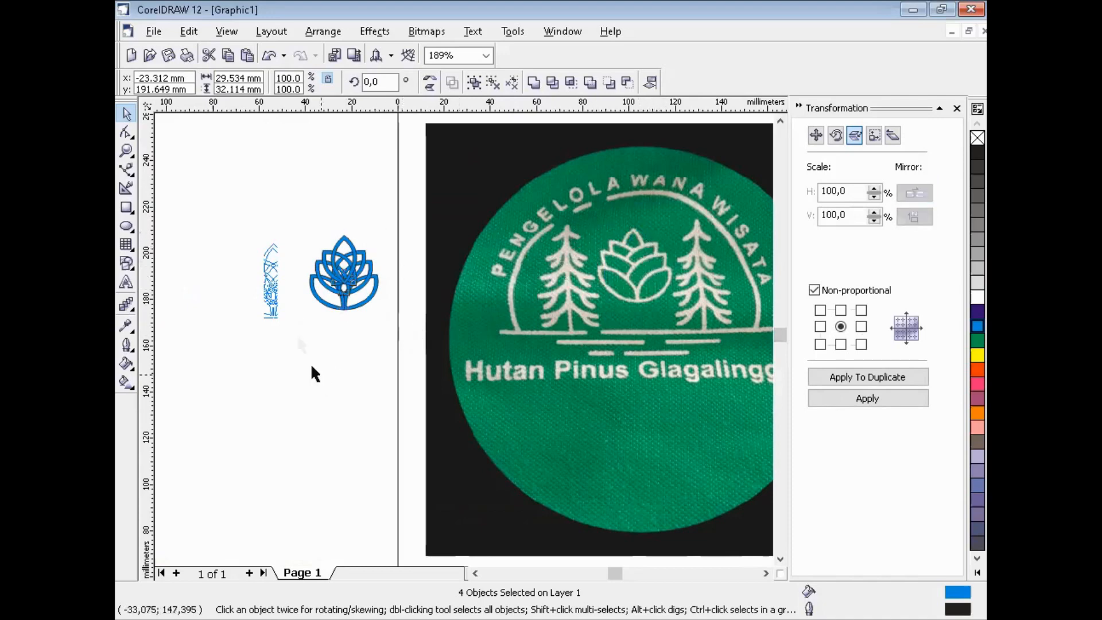
- Set the nudge distance to 20 mm
mouse_move(209, 192)
mouse_down()
mouse_move(335, 318)
mouse_move(396, 359)
mouse_up()
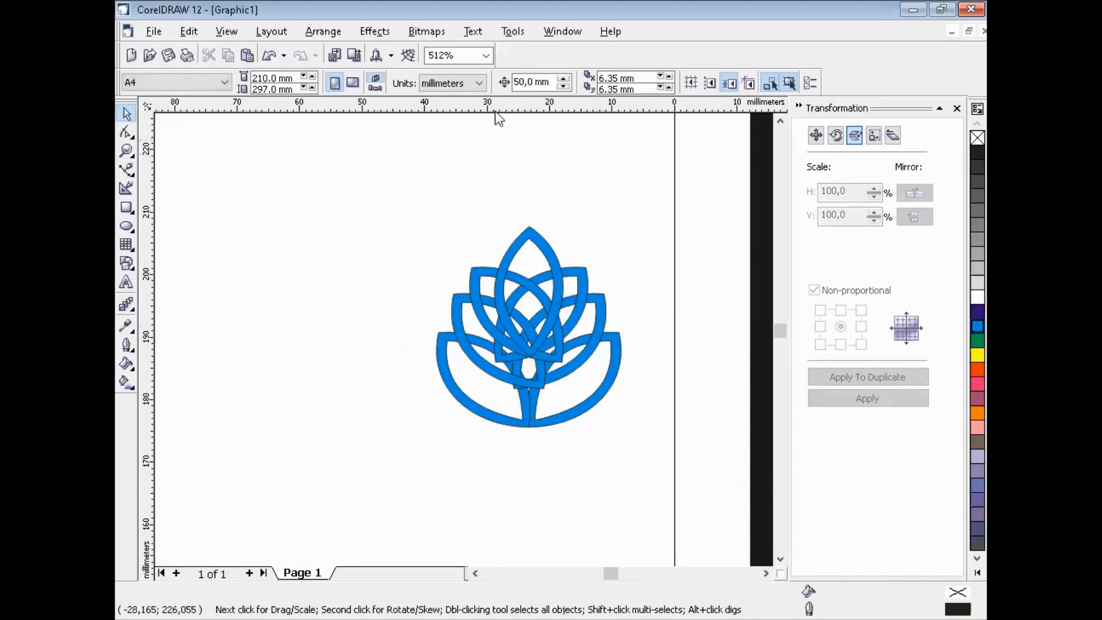
double_click(533, 81)
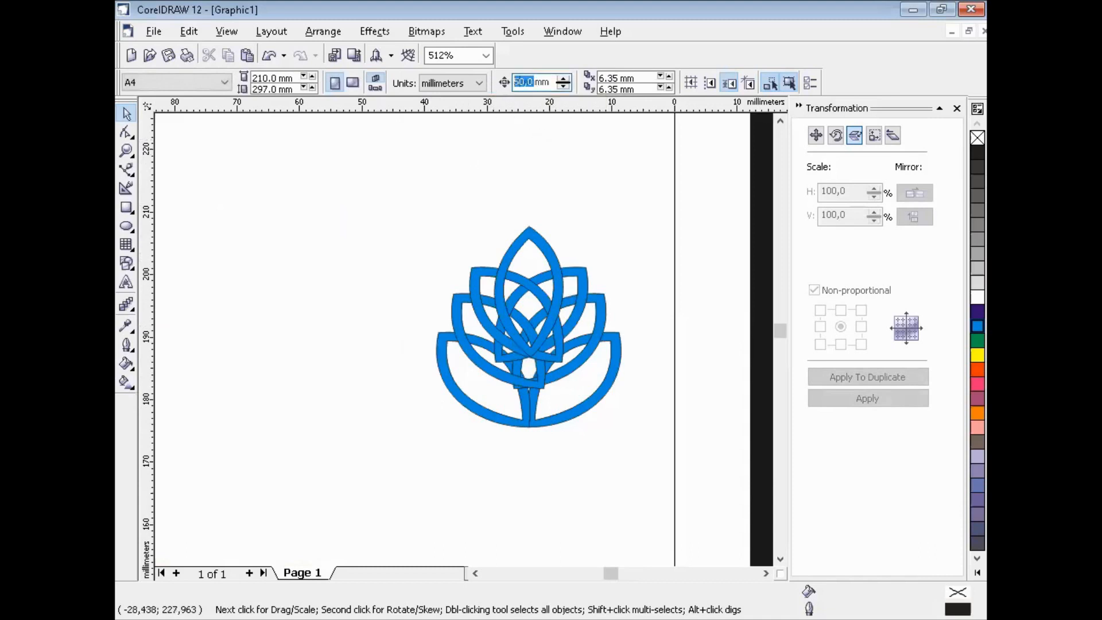
text(20)
key(Return)
- Ungroup the lowest pair of lotus petals
click(449, 355)
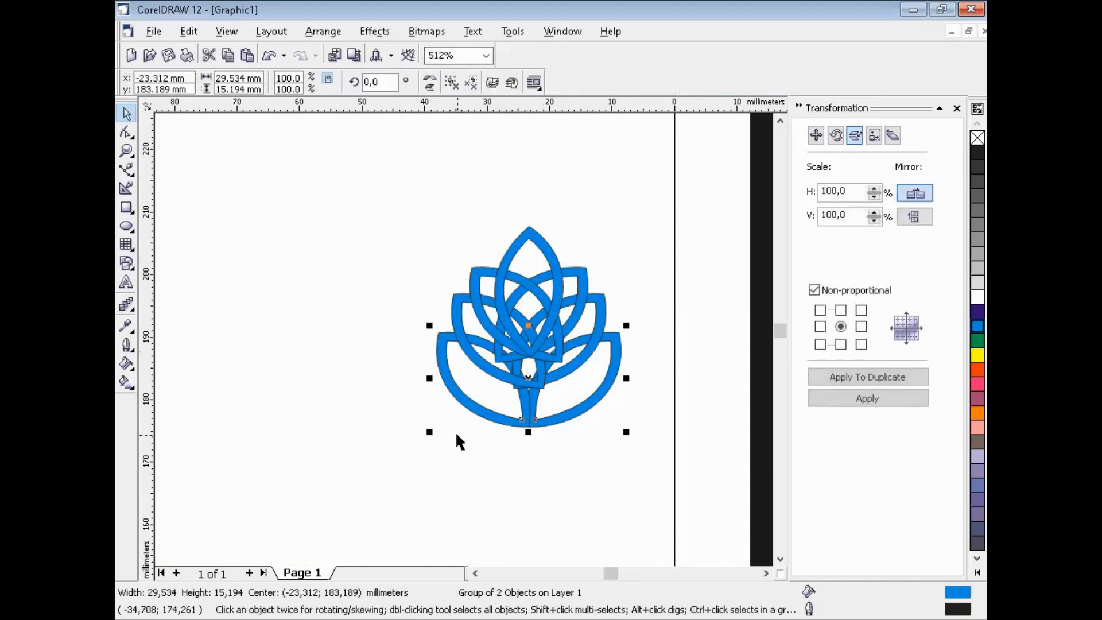
click(510, 463)
click(576, 411)
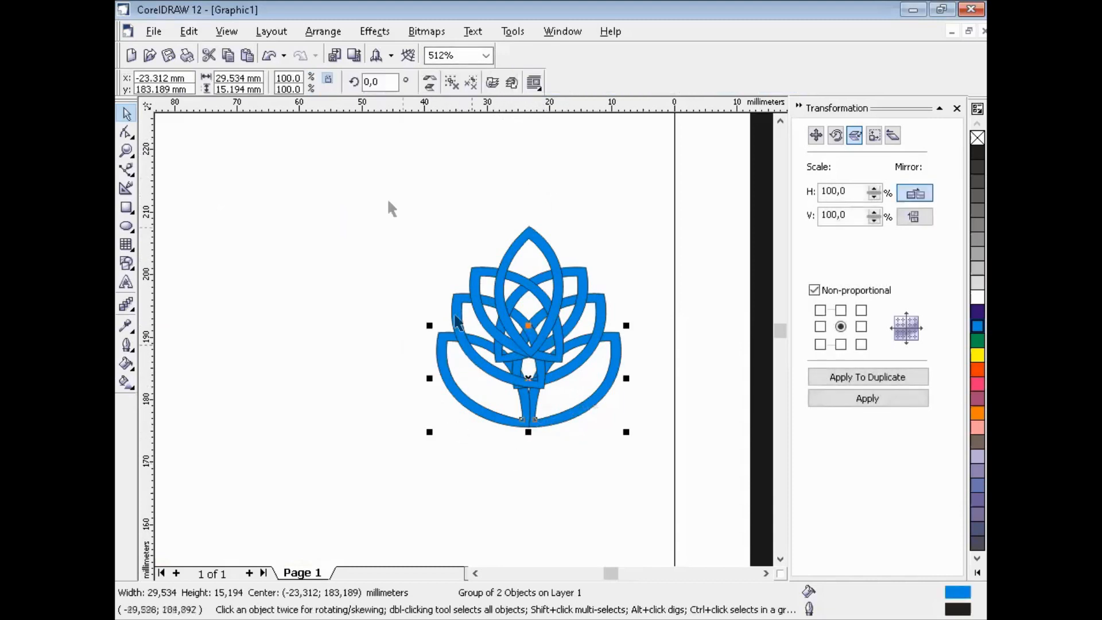
click(324, 31)
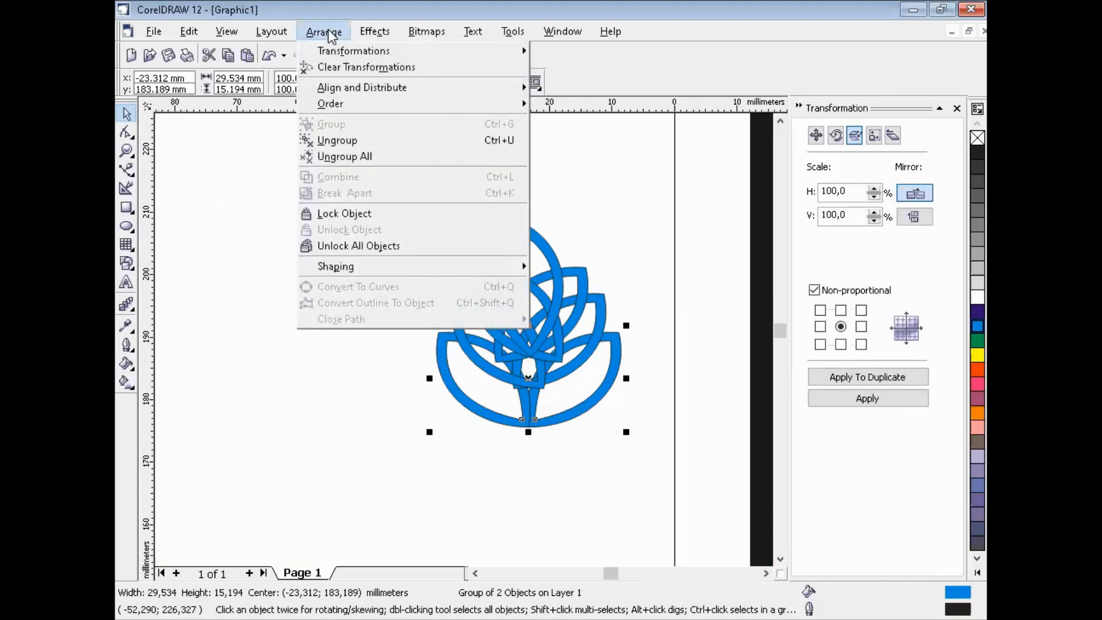
click(383, 159)
- Weld the two lowest lotus petals into one shape
click(432, 418)
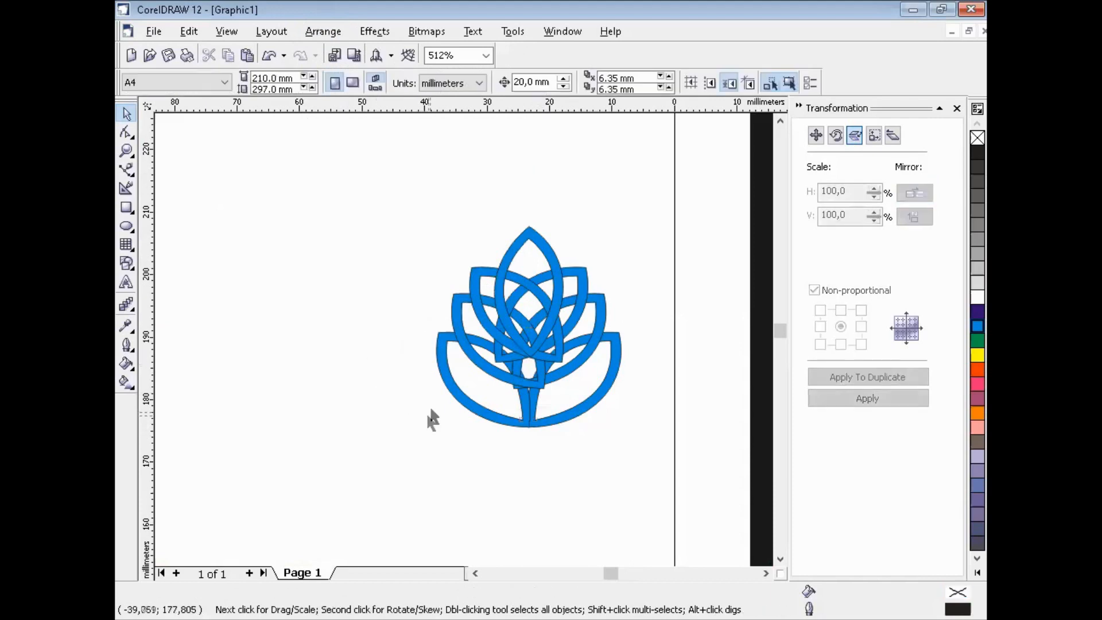
shift+click(564, 417)
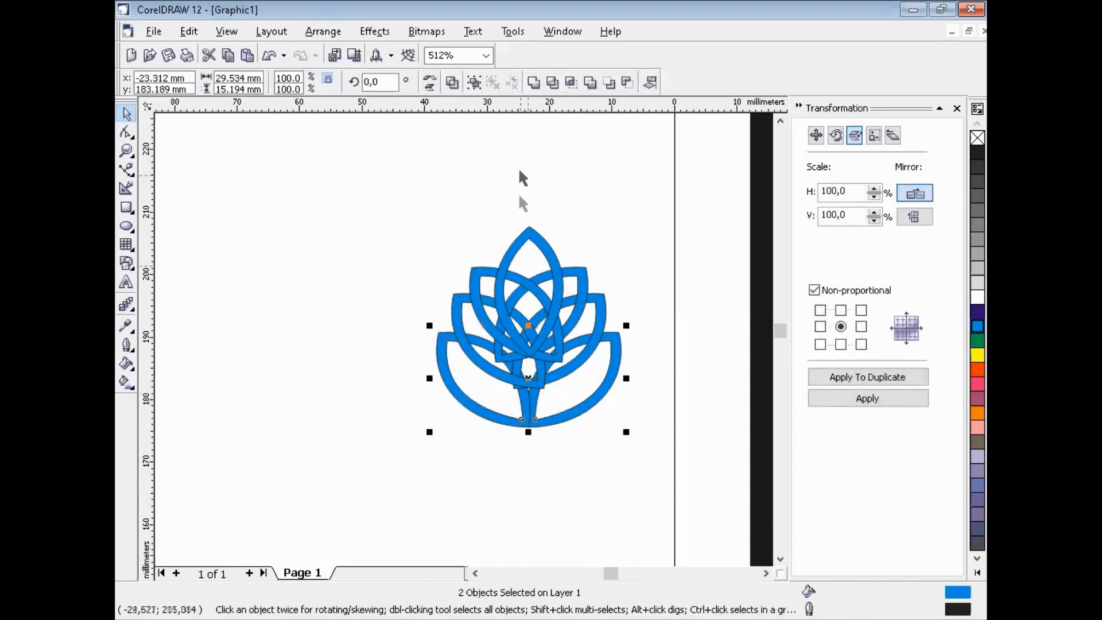
click(529, 84)
click(596, 211)
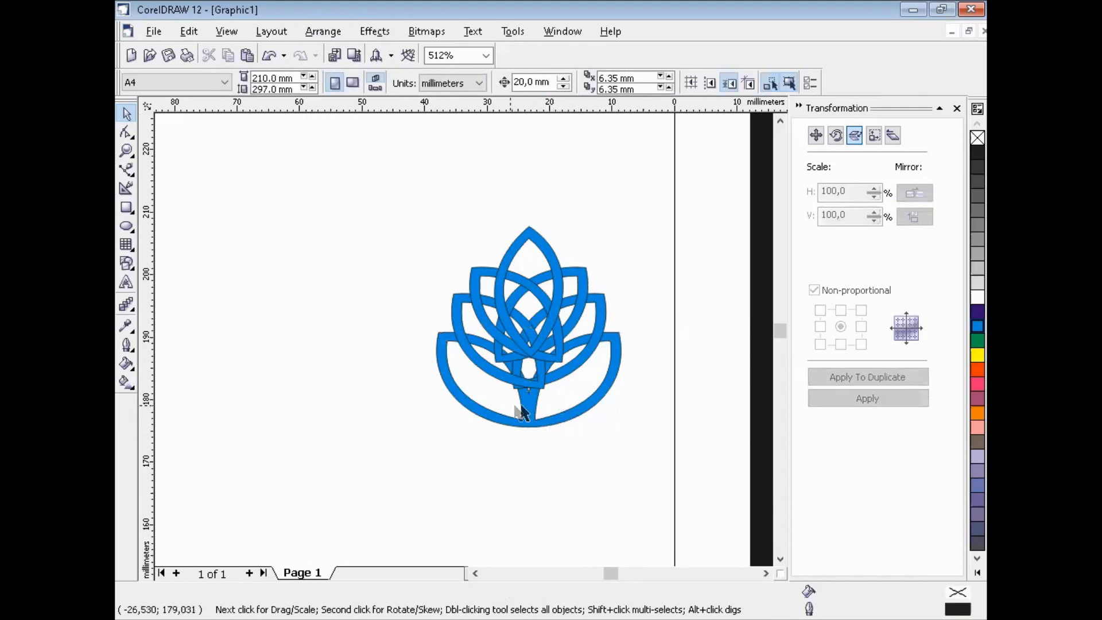
click(527, 235)
key(Left)
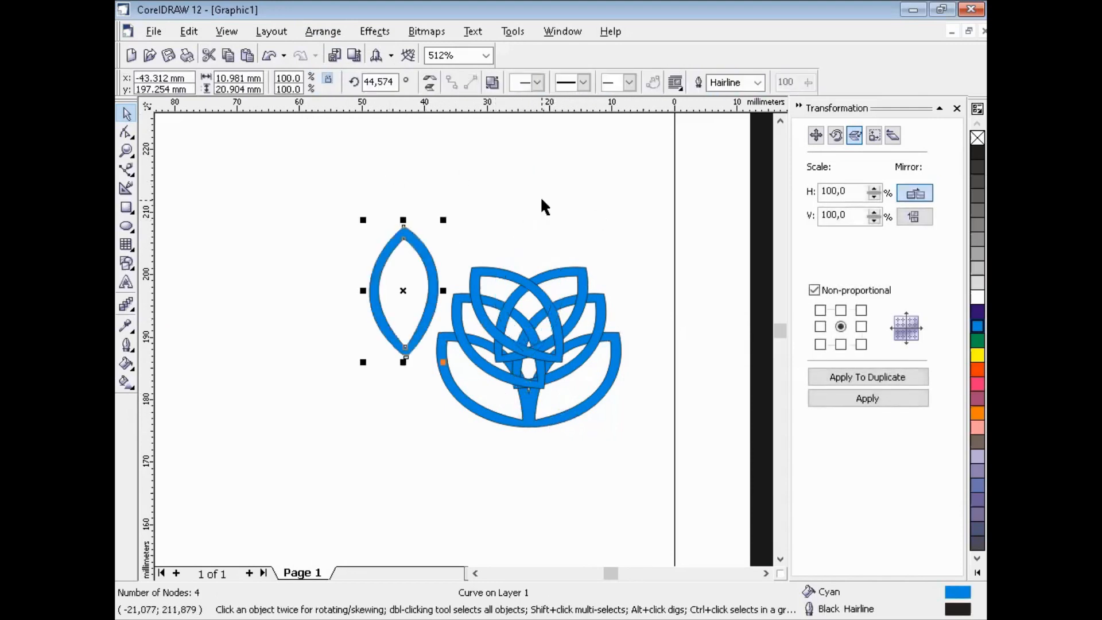
key(Right)
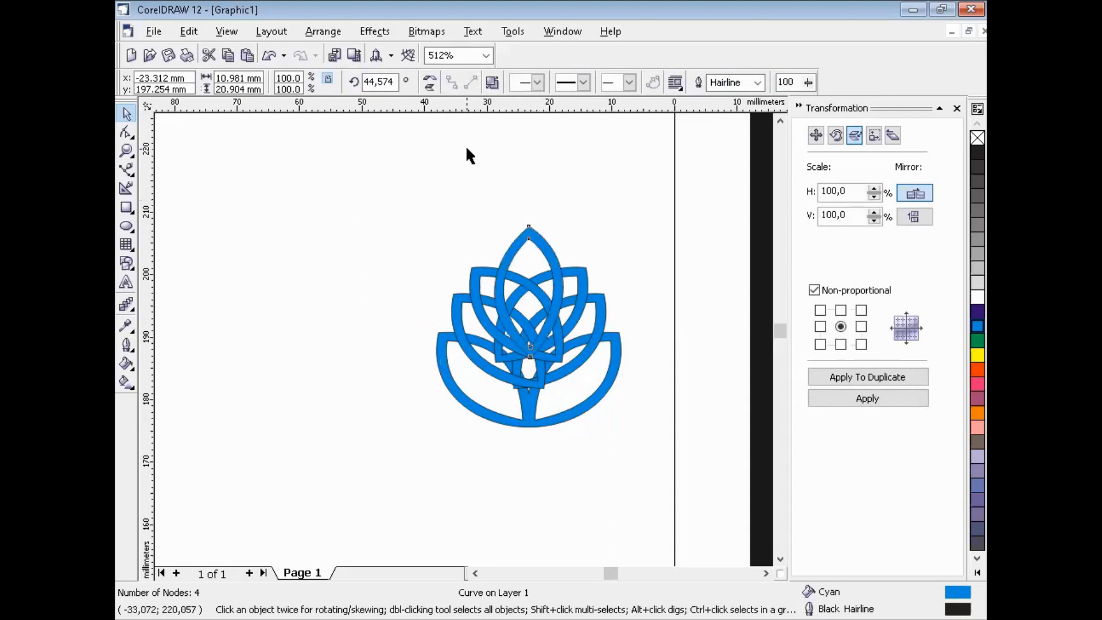
click(467, 137)
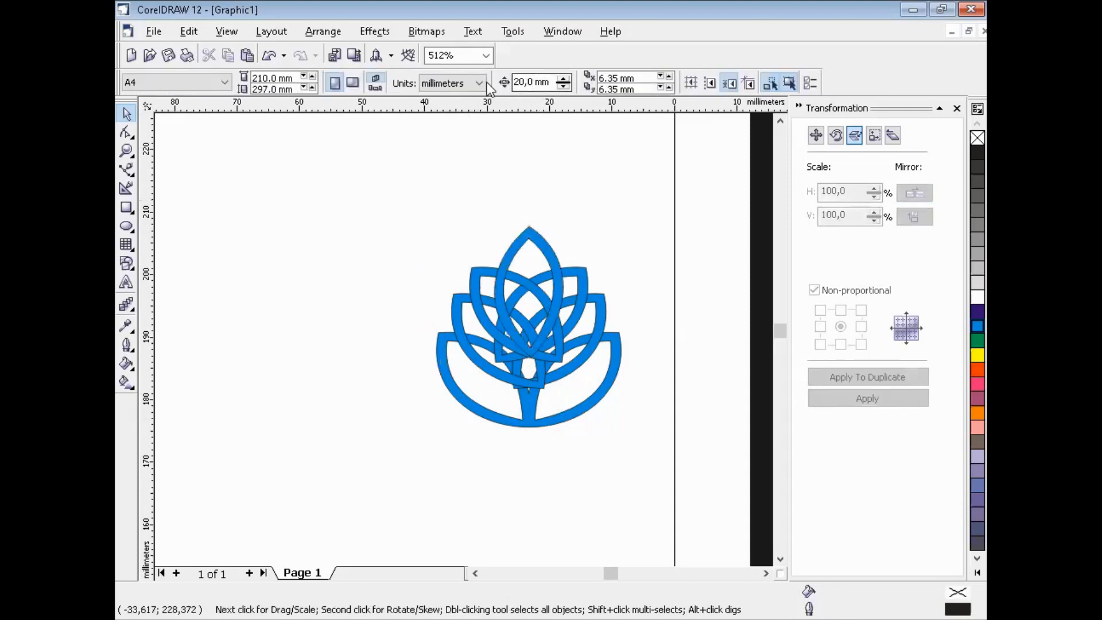
- Set the nudge distance to 40 mm and shift the central petal and the uppermost petal pair left by that distance
drag(535, 82, 487, 82)
text(40)
key(Return)
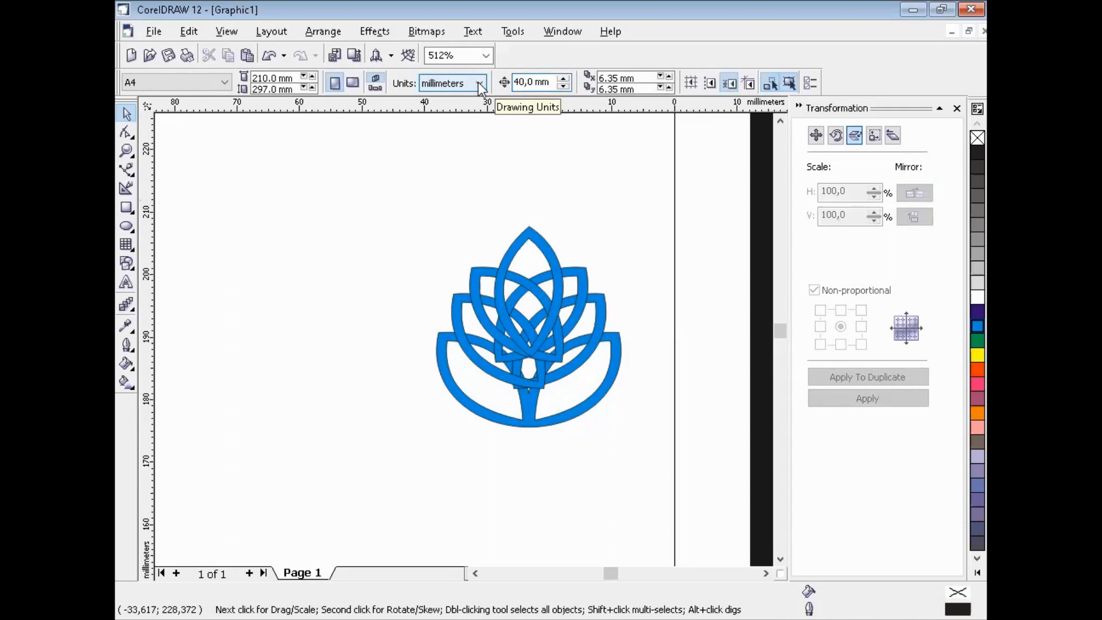
click(528, 240)
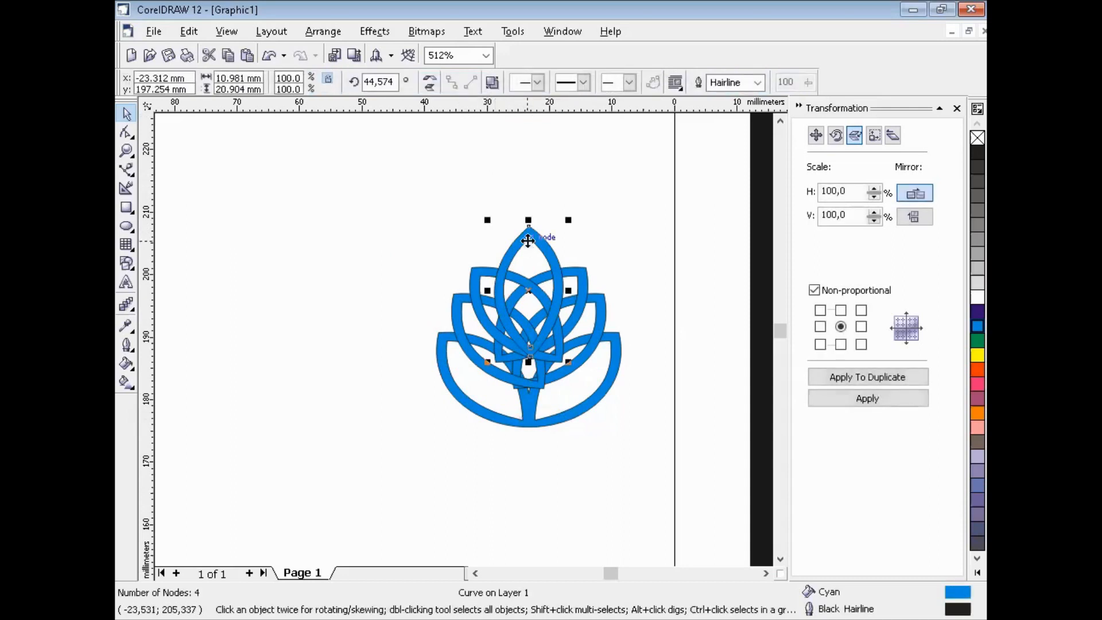
key(Left)
click(561, 271)
key(Left)
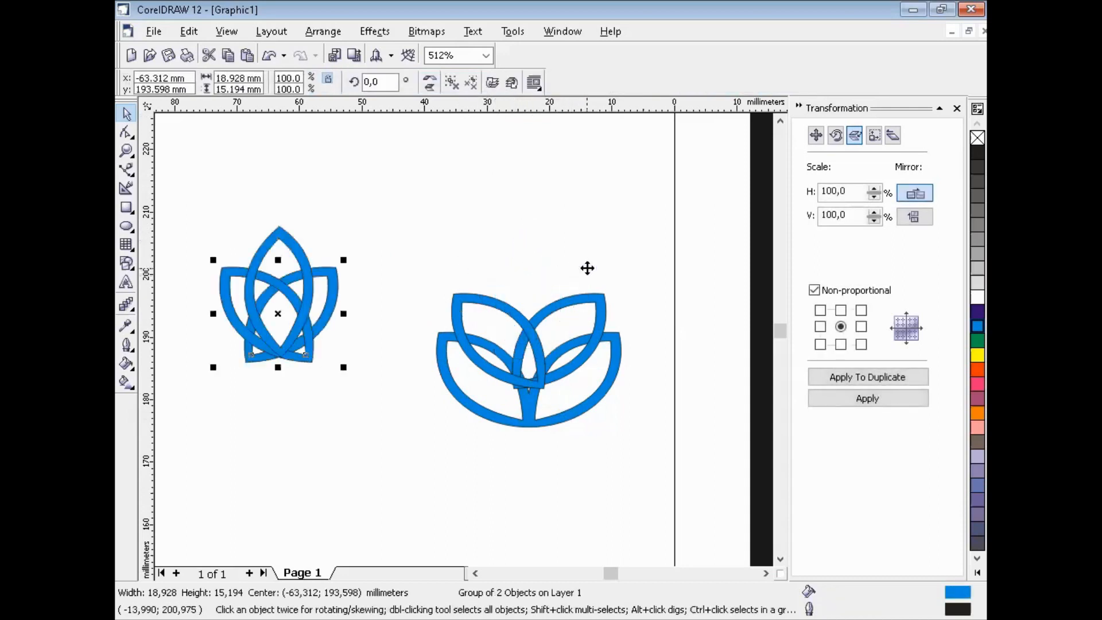
- Ungroup the middle petal pair and shift its left petal 40 mm left to the parked petals
click(501, 303)
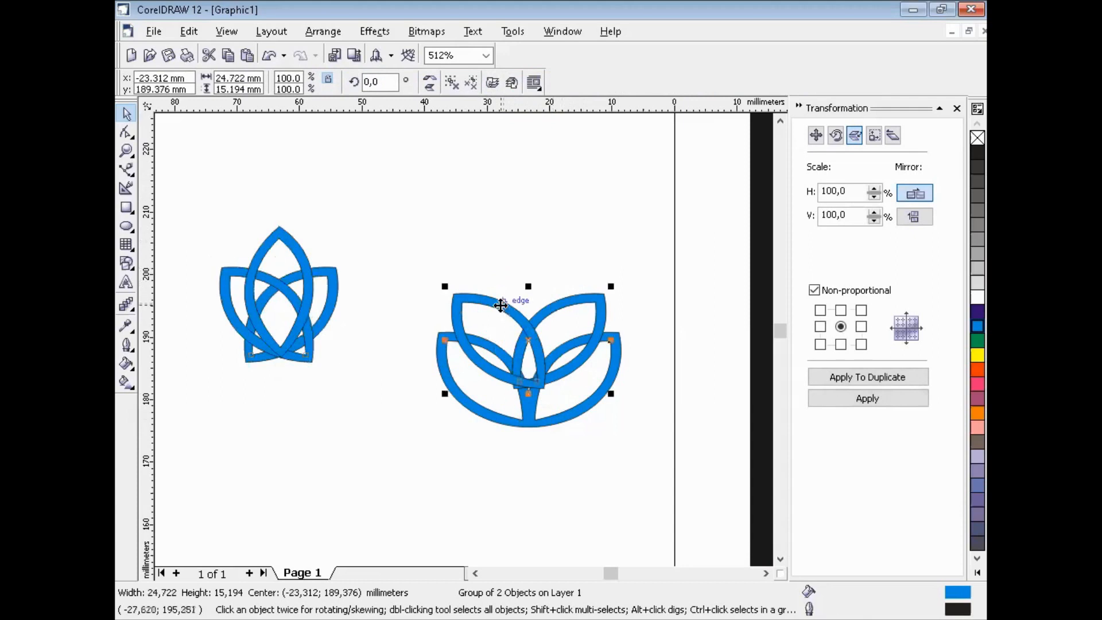
click(328, 33)
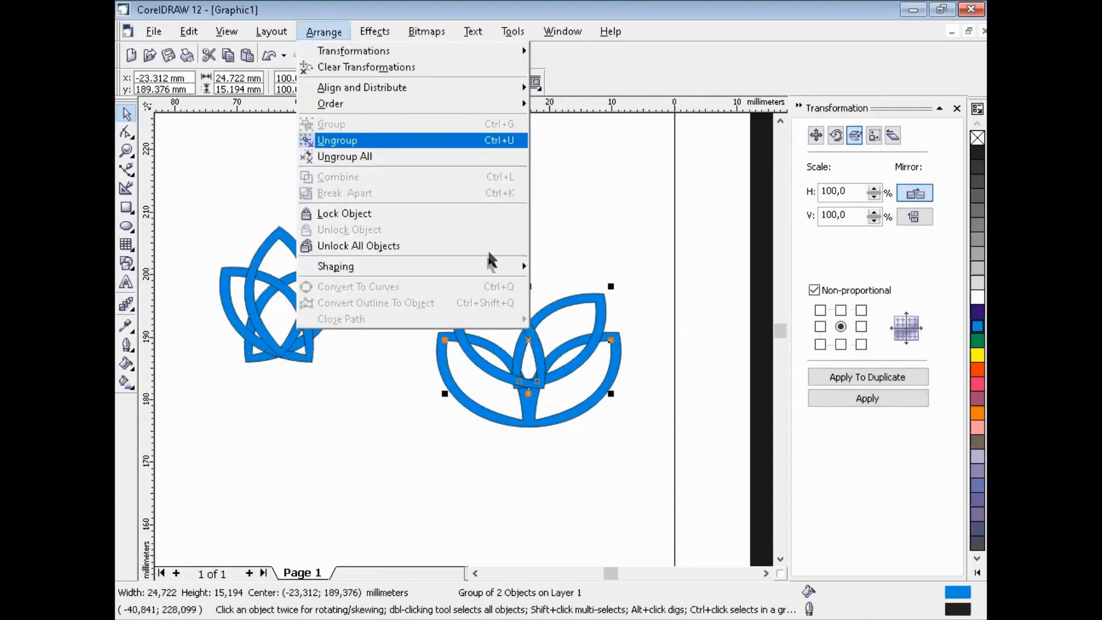
click(396, 141)
click(489, 254)
click(489, 303)
key(Left)
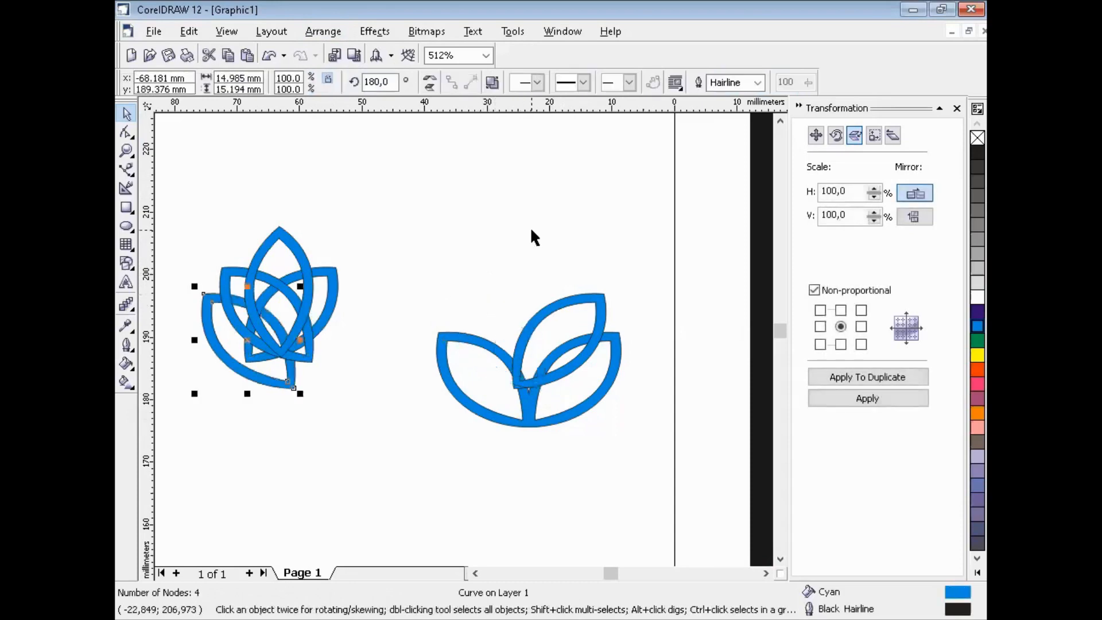
click(543, 225)
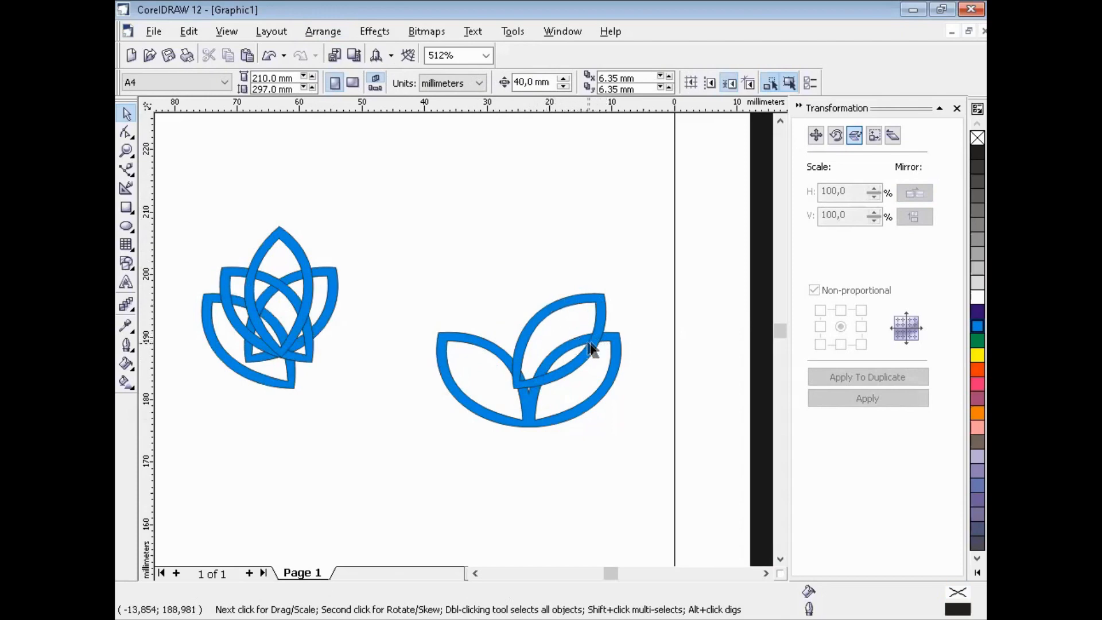
- Trim the remaining middle petal with the welded lowest petals as the cutter, keeping both source and target originals
click(581, 405)
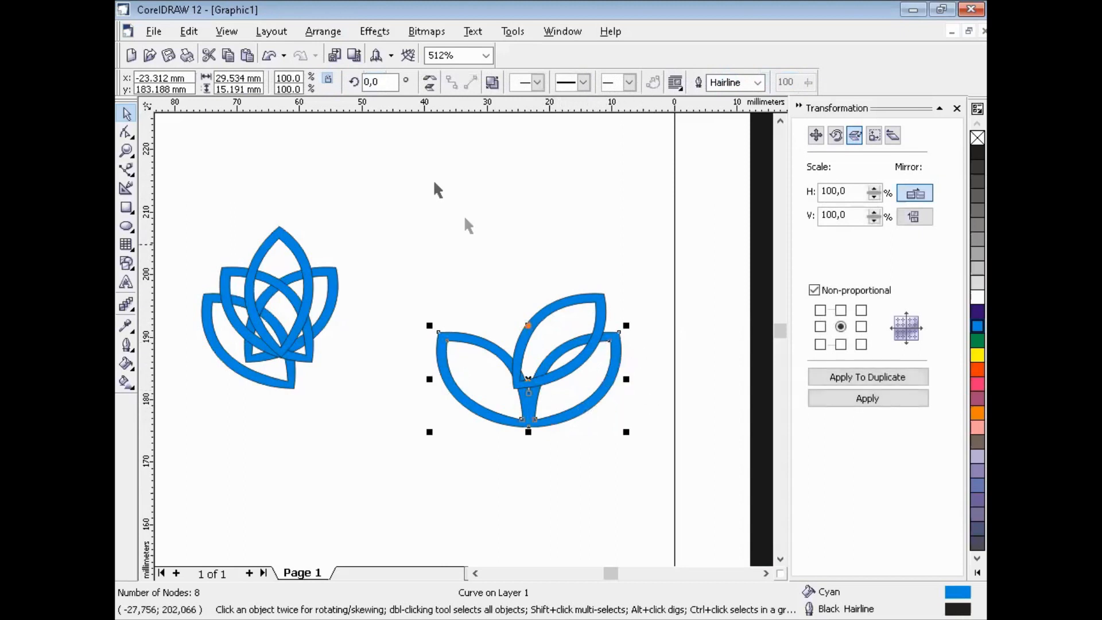
click(322, 32)
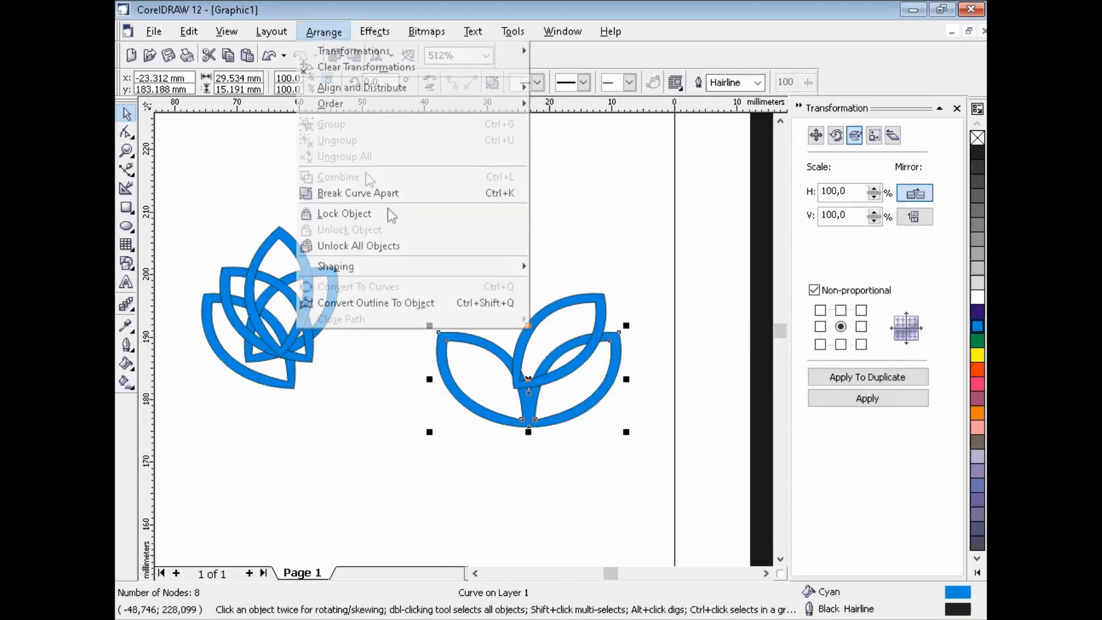
mouse_move(439, 260)
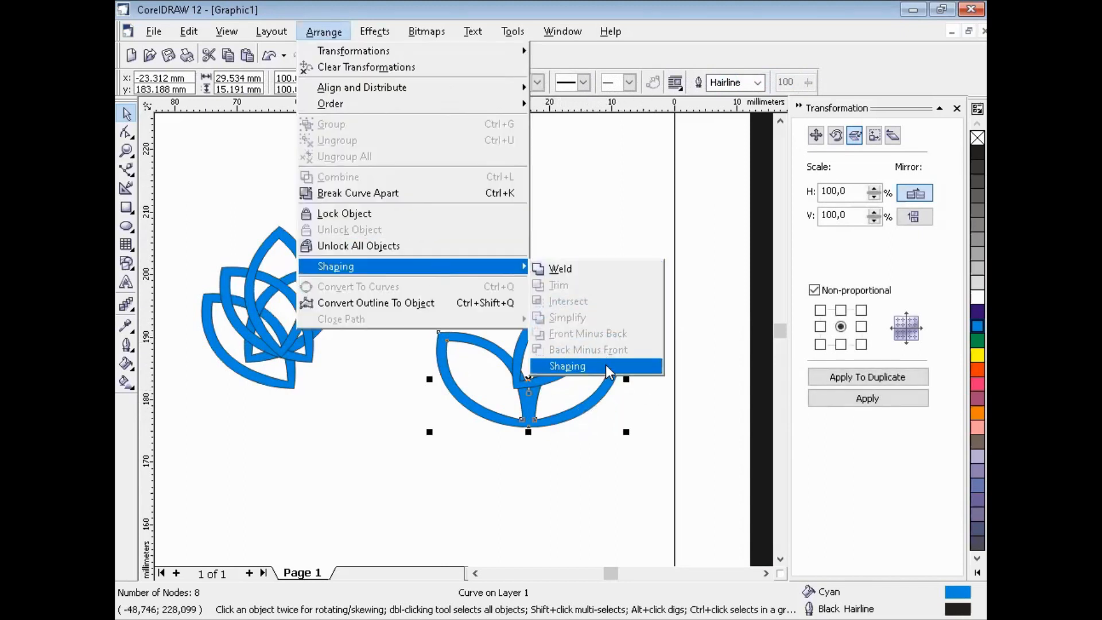
click(605, 366)
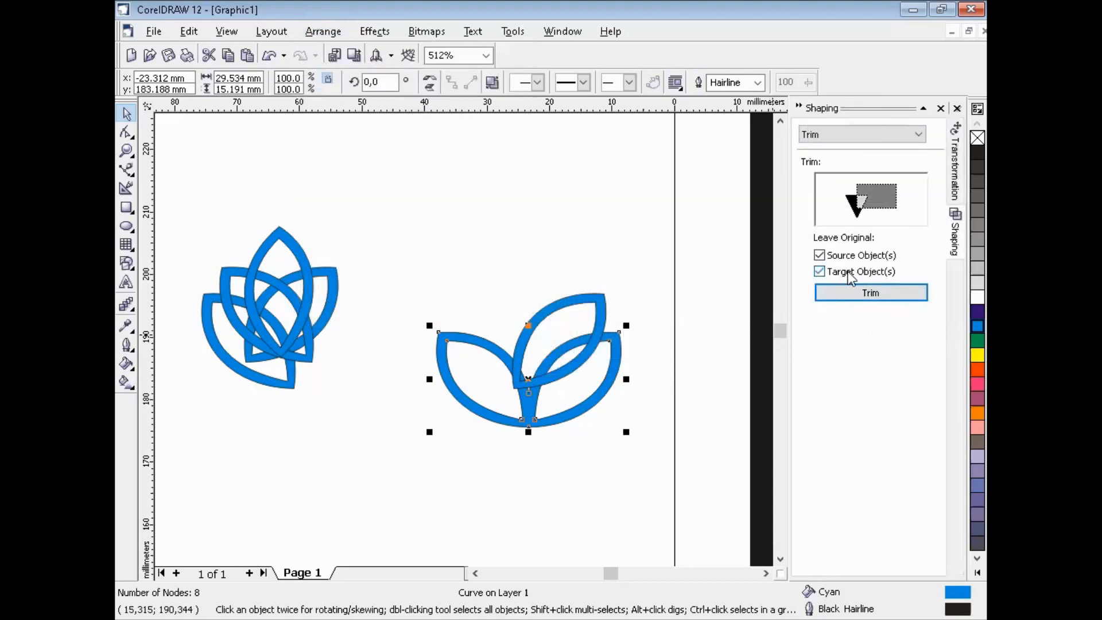
click(643, 355)
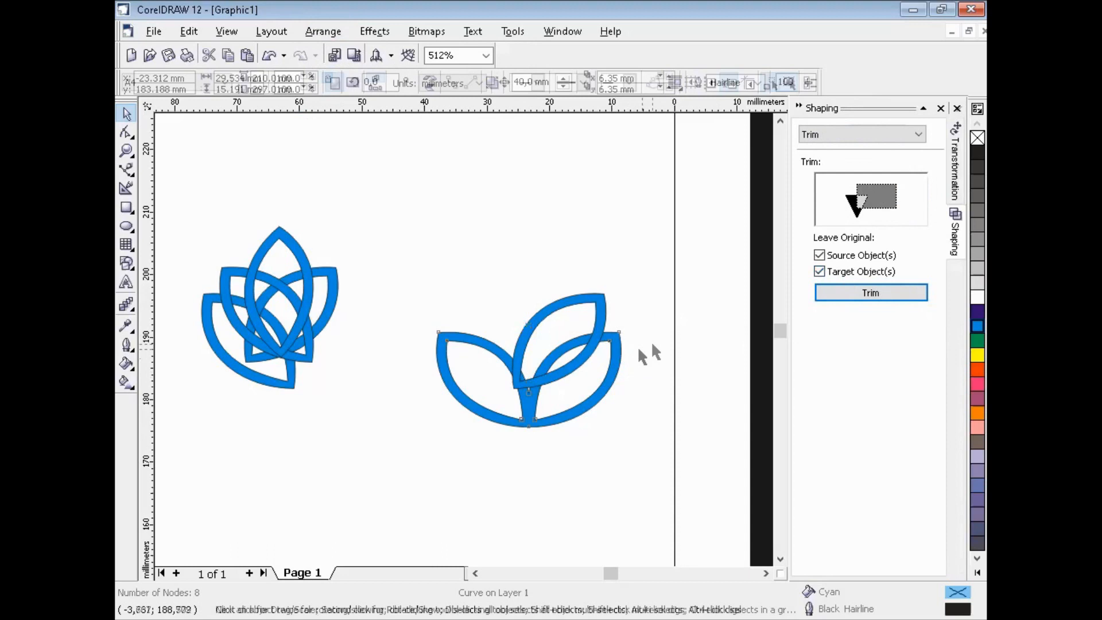
click(617, 373)
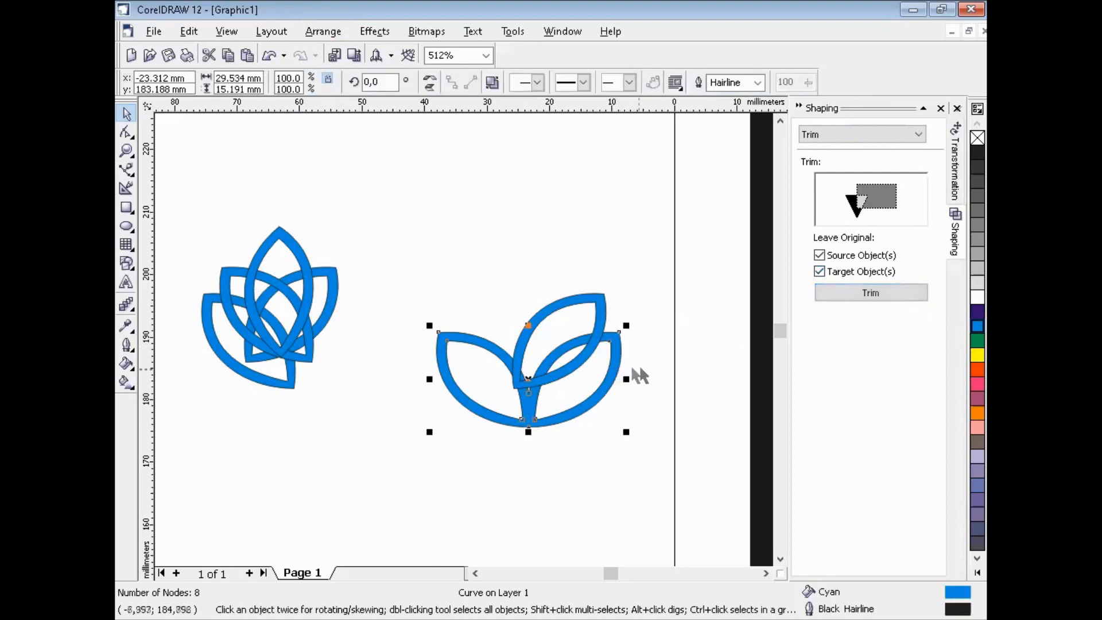
click(846, 296)
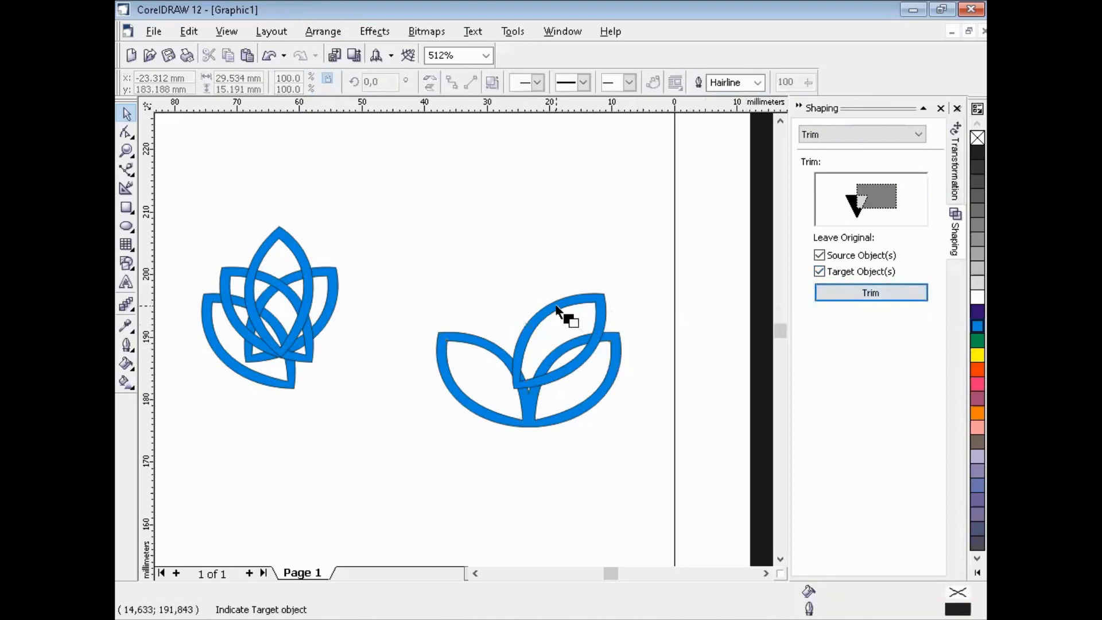
click(560, 310)
click(580, 477)
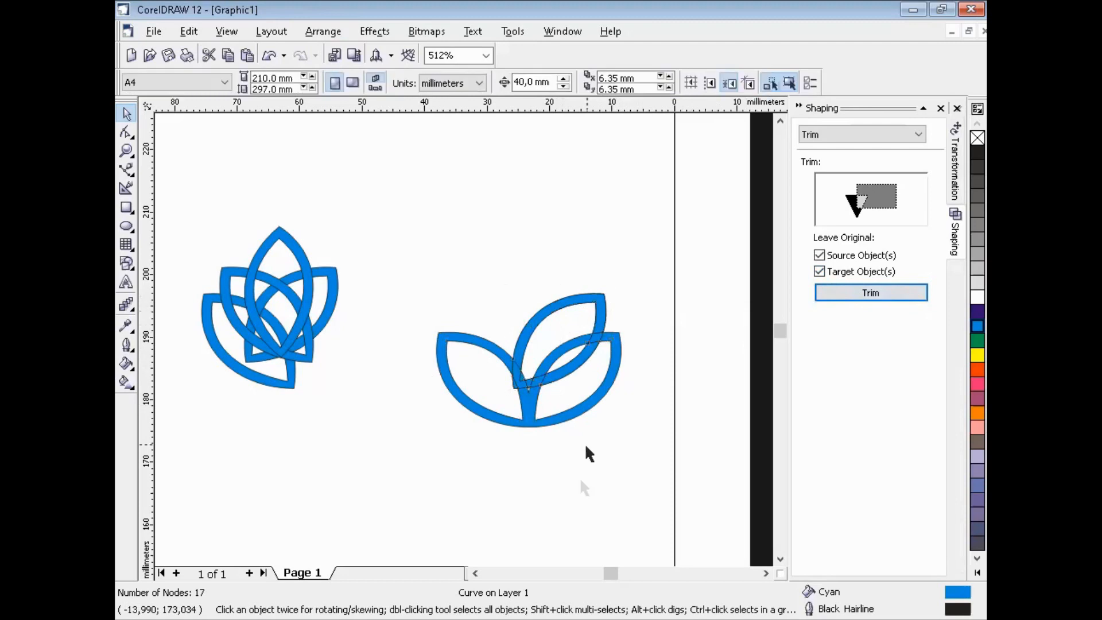
- Shift the welded lowest petals 40 mm left to join the parked petals
click(589, 407)
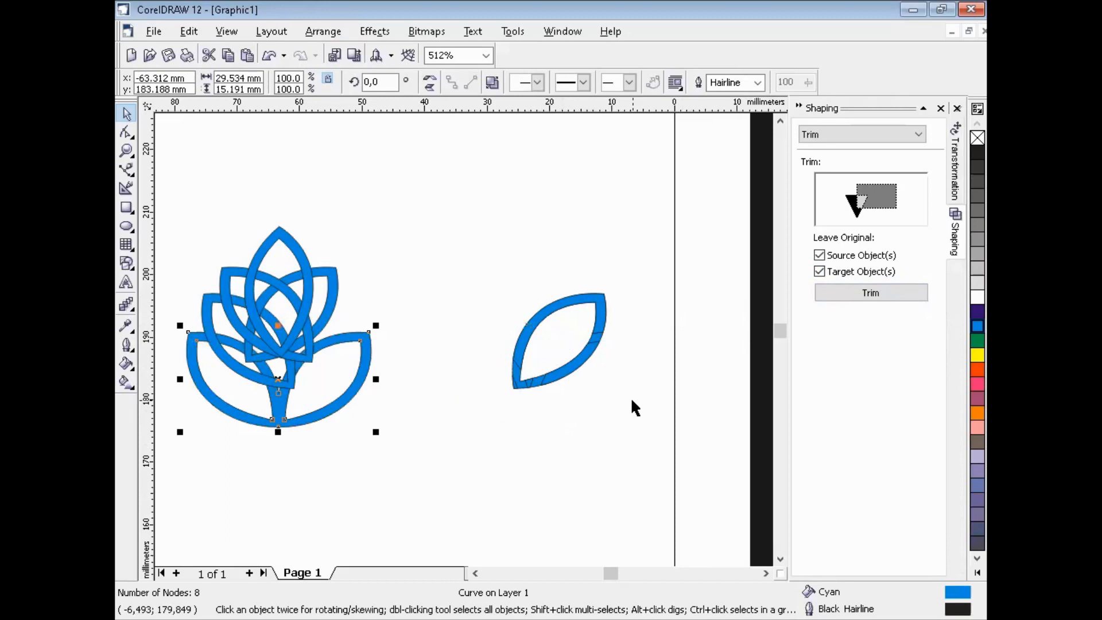
click(568, 359)
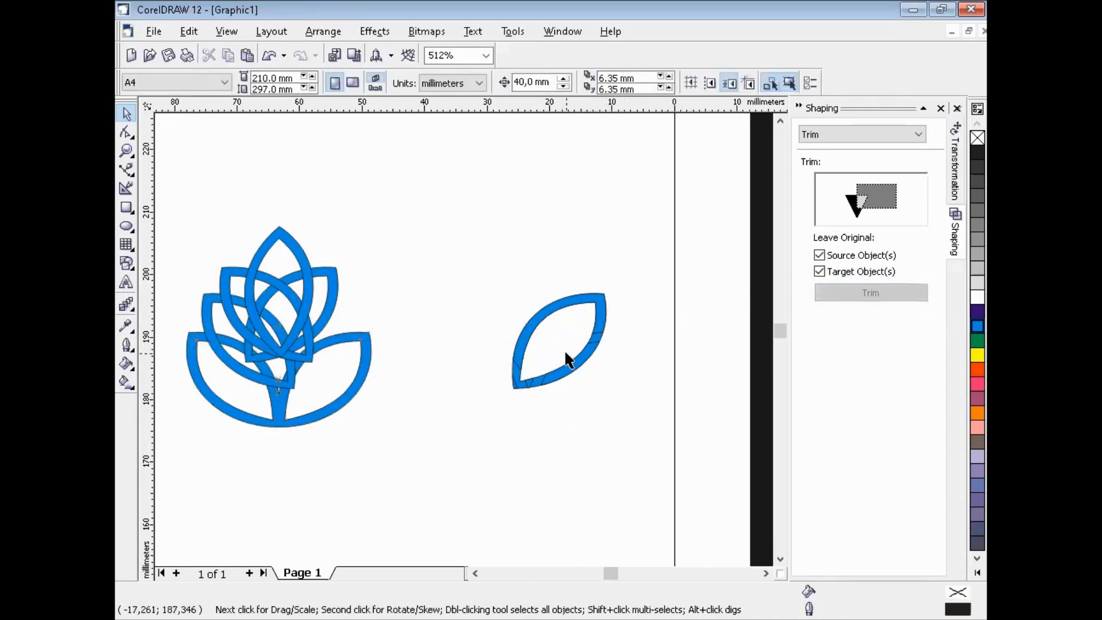
click(576, 366)
click(577, 407)
- Shift the trimmed petal copy 40 mm left and delete the untrimmed original petal
click(546, 313)
click(126, 132)
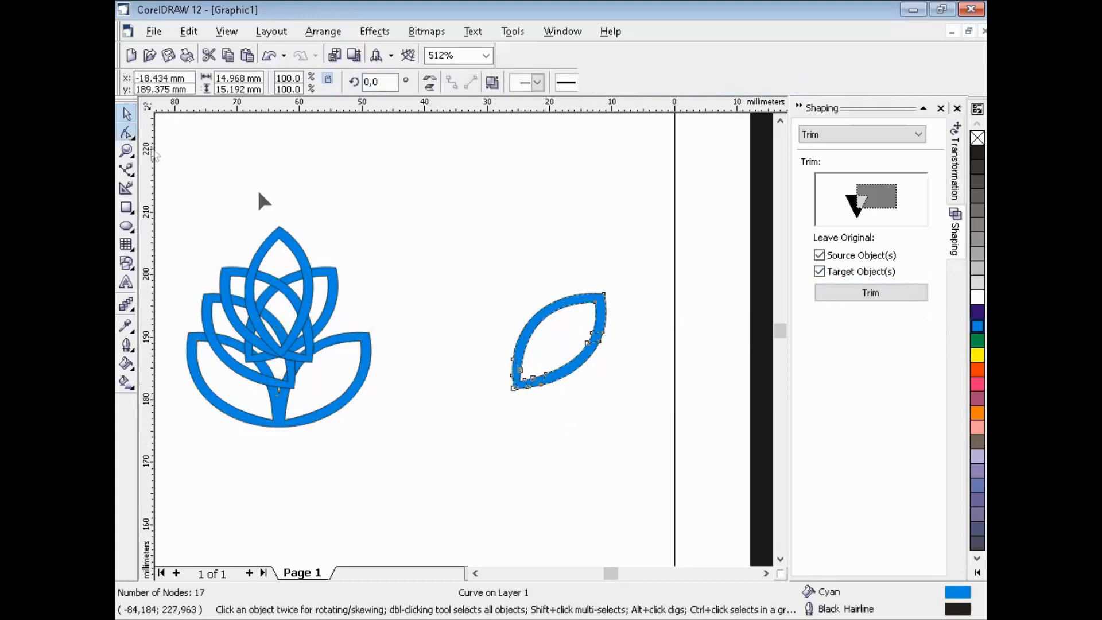
key(F2)
drag(443, 248, 648, 391)
click(126, 113)
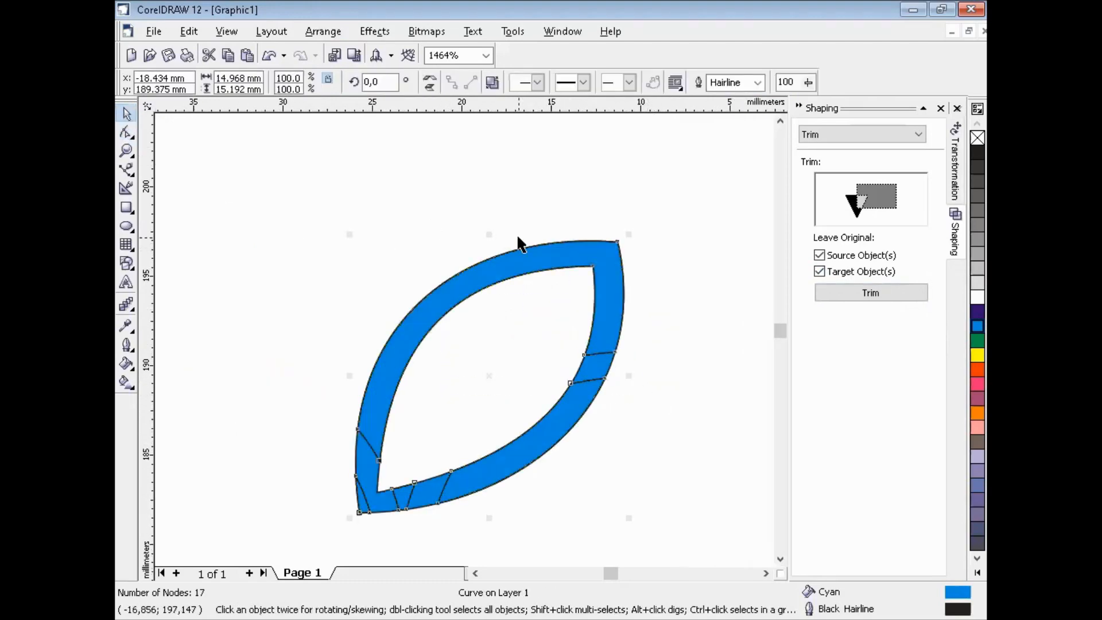
click(602, 275)
click(593, 278)
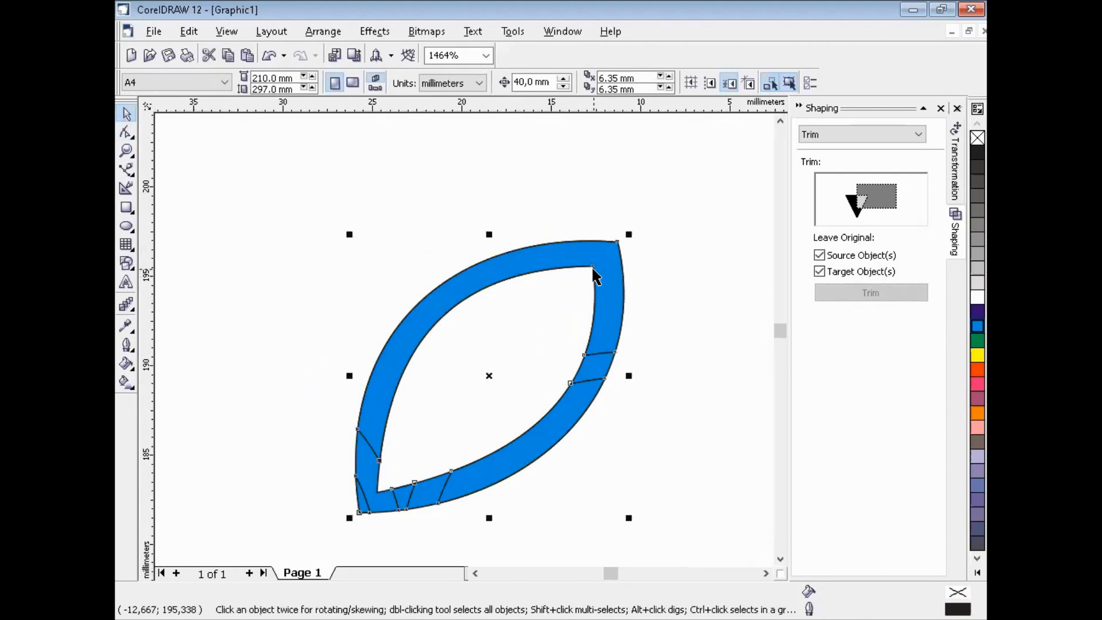
key(Delete)
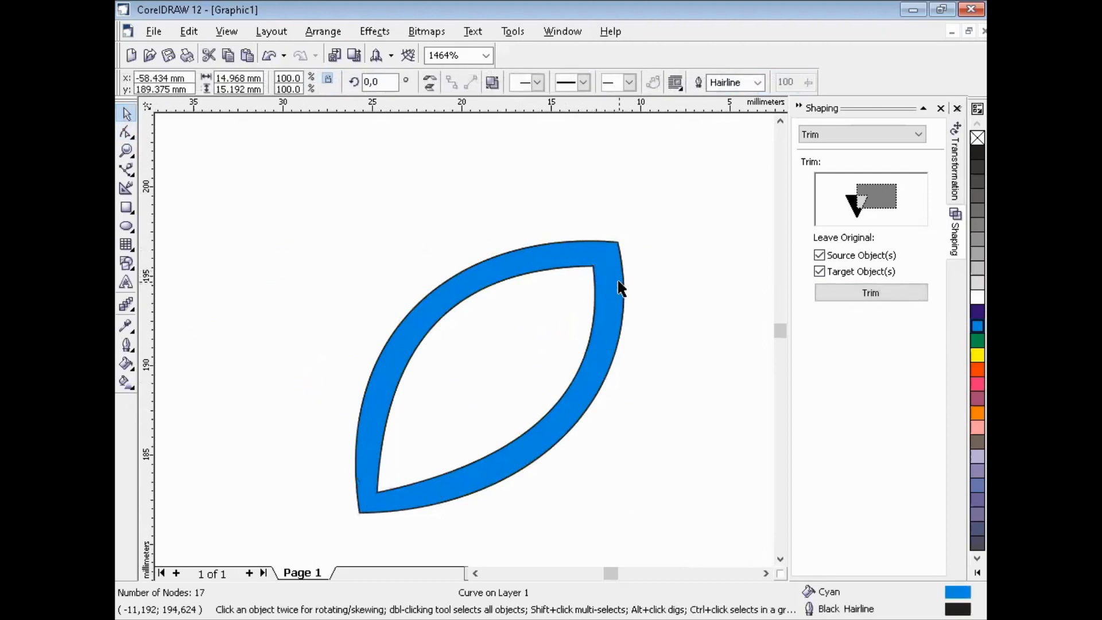
click(620, 282)
key(Delete)
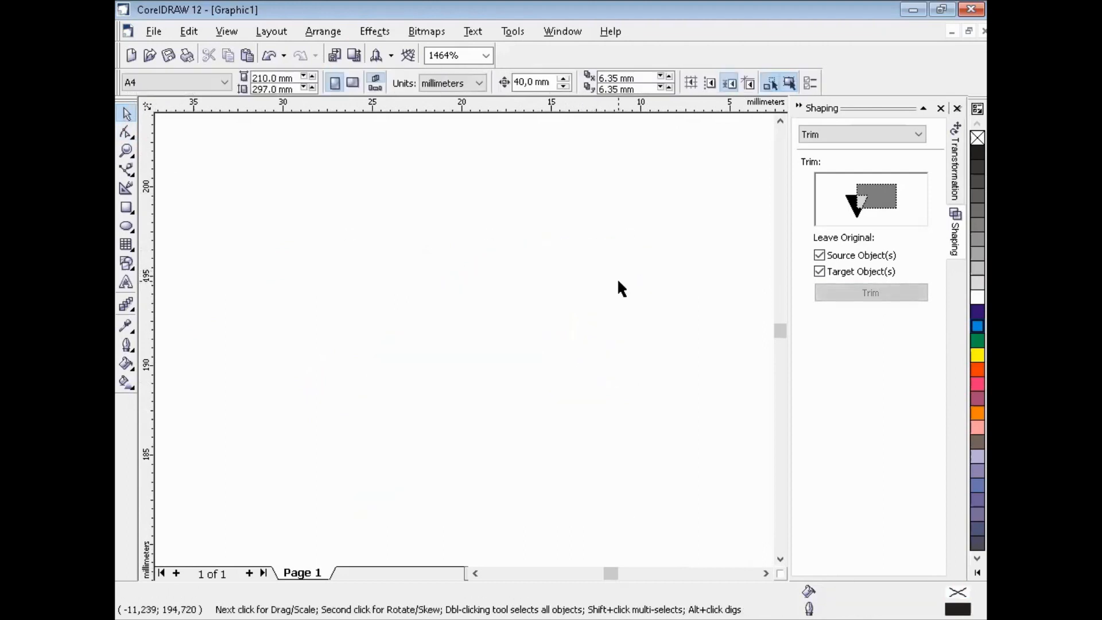
- Shift the trimmed petal 40 mm right, out of the lotus into the empty area
key(F4)
key(F2)
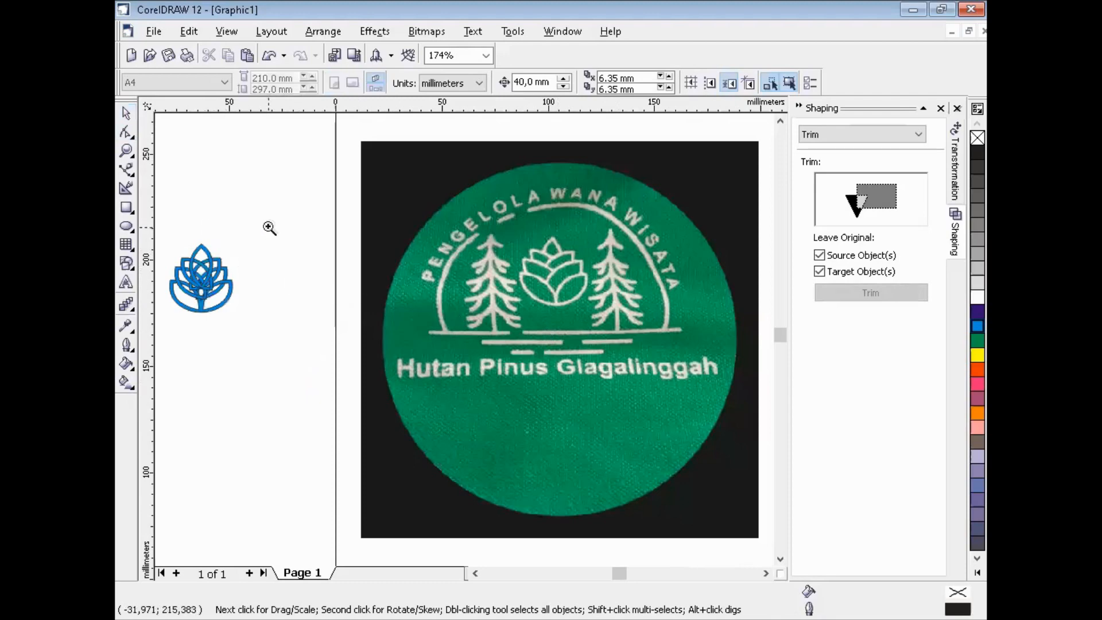
drag(288, 219, 205, 350)
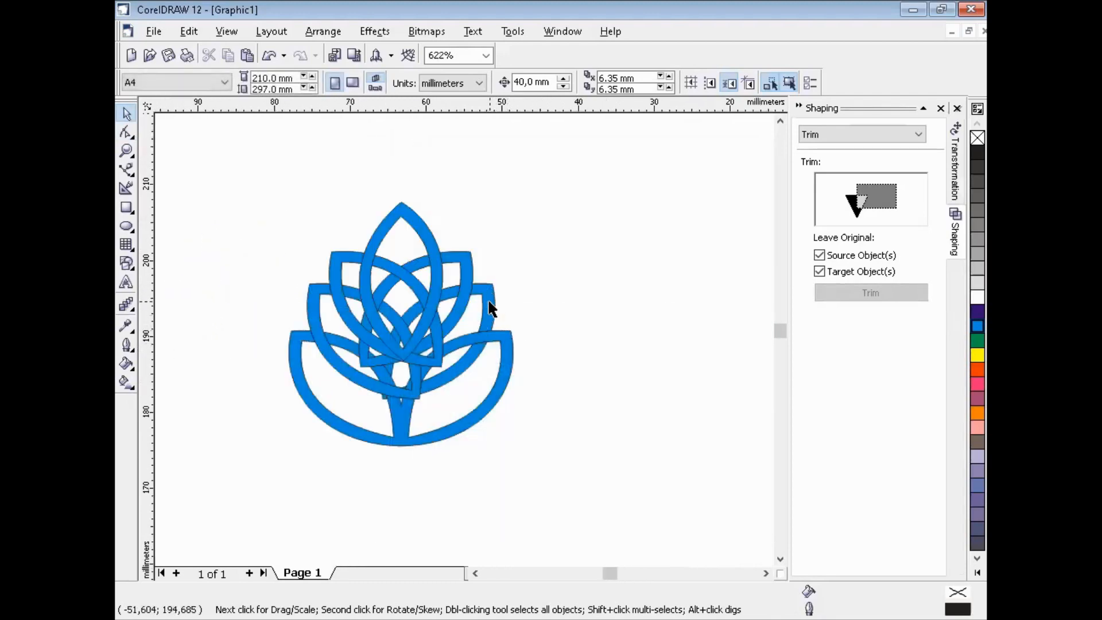
click(491, 308)
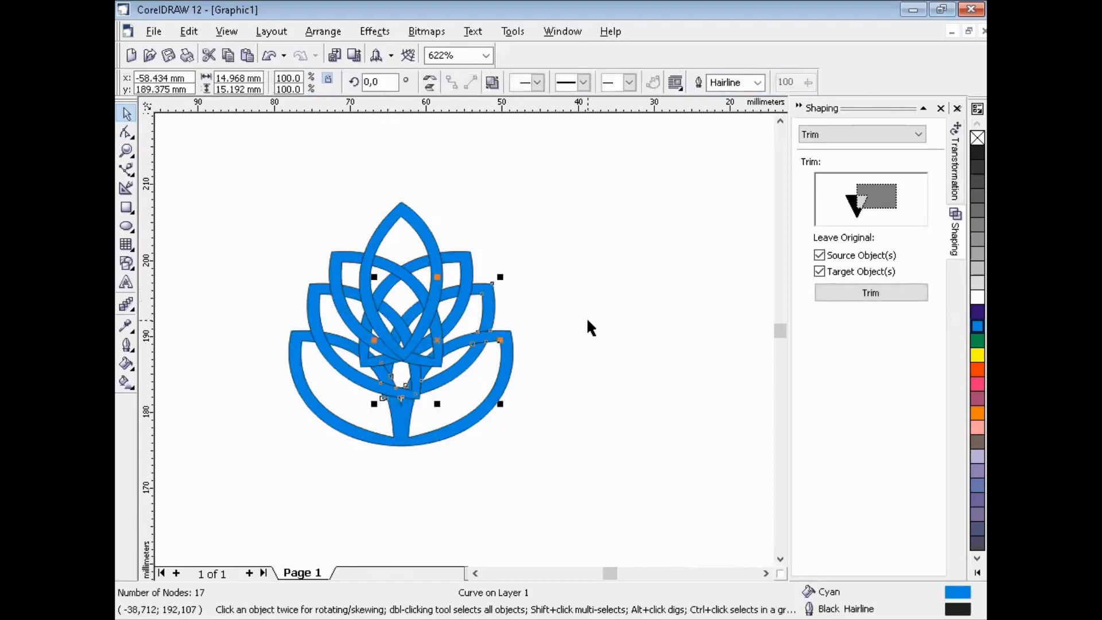
key(Right)
click(688, 477)
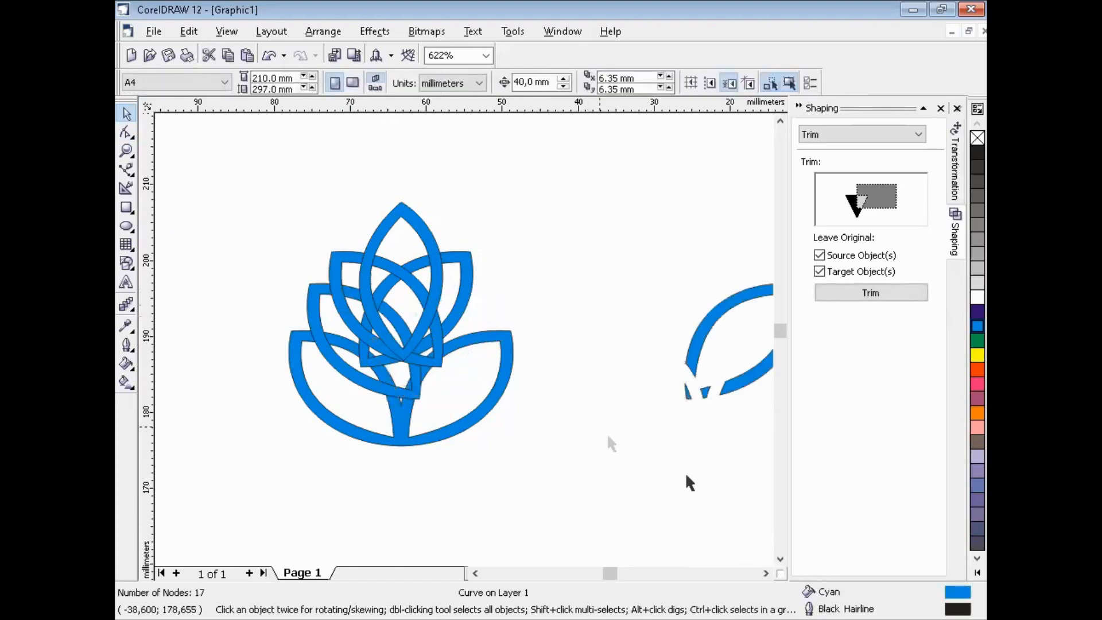
click(768, 574)
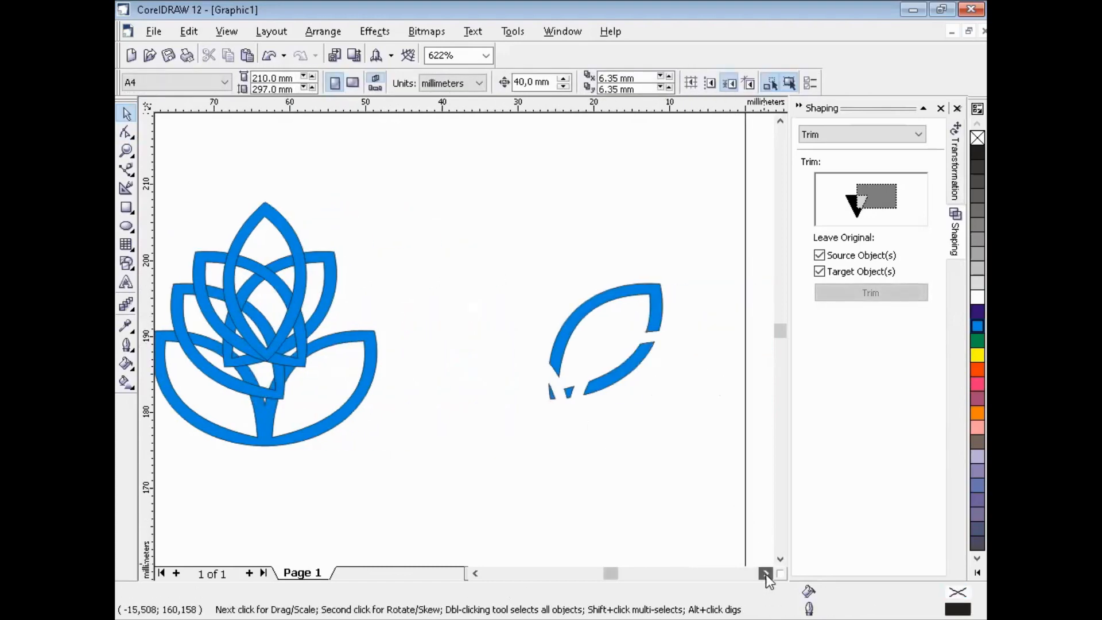
- Delete the nodes of the trimmed petal's lower fragments with the Shape tool, leaving only its upper arc and tip
click(623, 368)
click(126, 132)
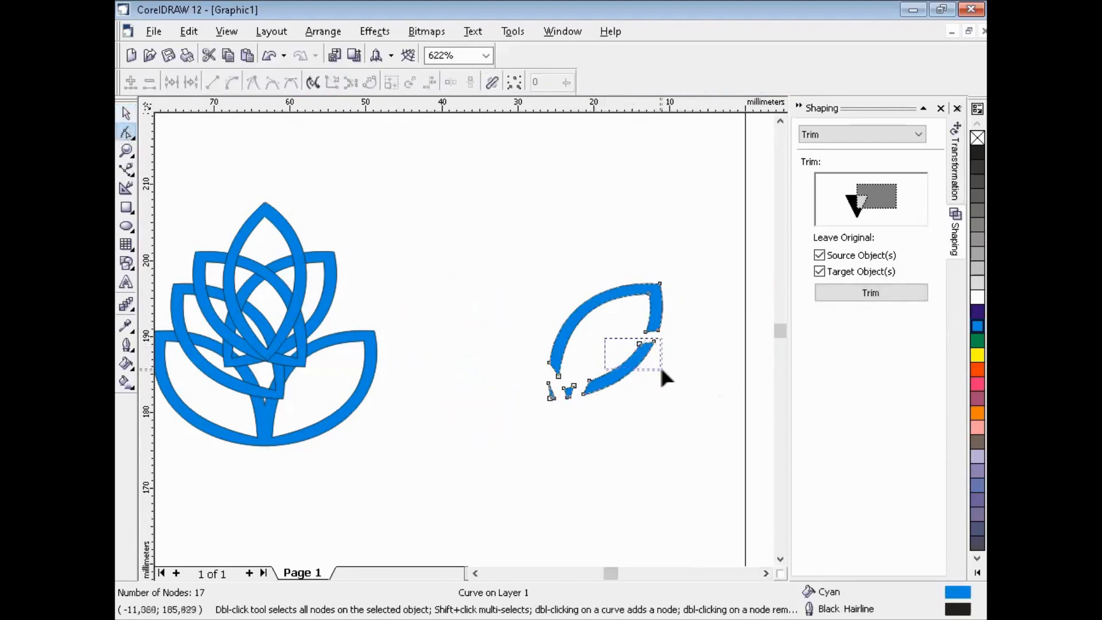
drag(662, 371, 665, 372)
key(Delete)
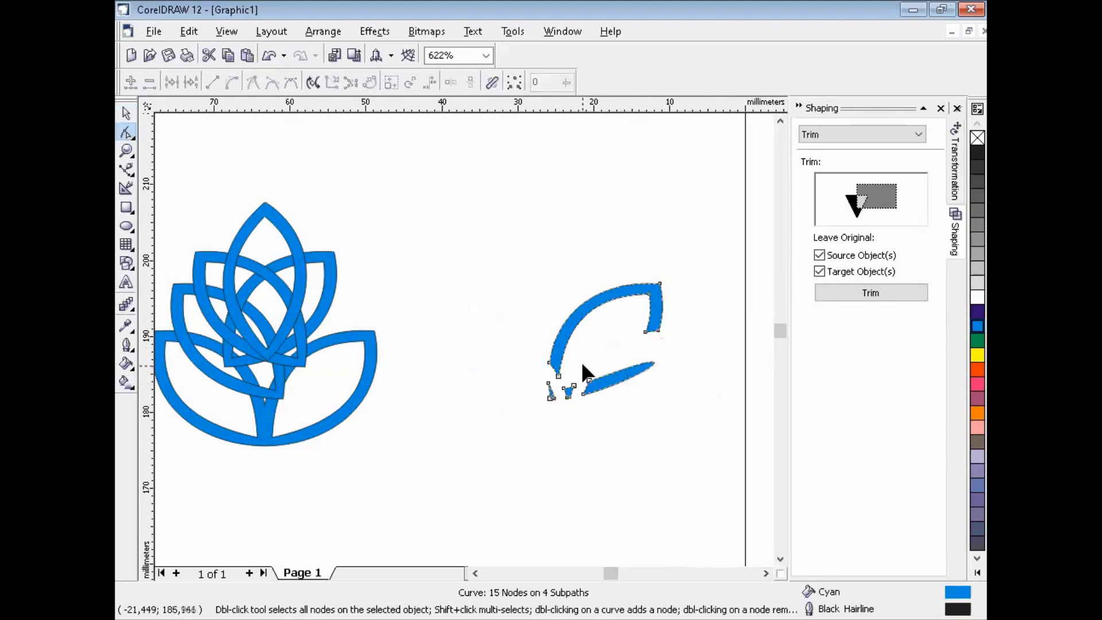
key(Delete)
drag(613, 420, 561, 399)
key(Delete)
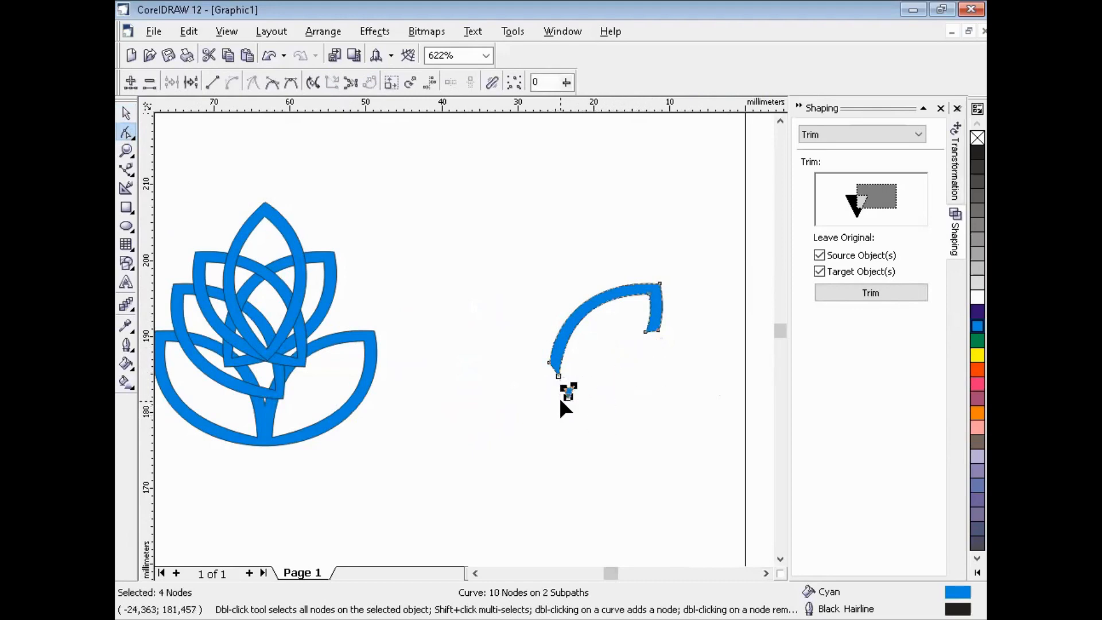
key(Delete)
- Shift the welded lowest petals 40 mm right so they meet the cleaned-up petal arc
click(126, 114)
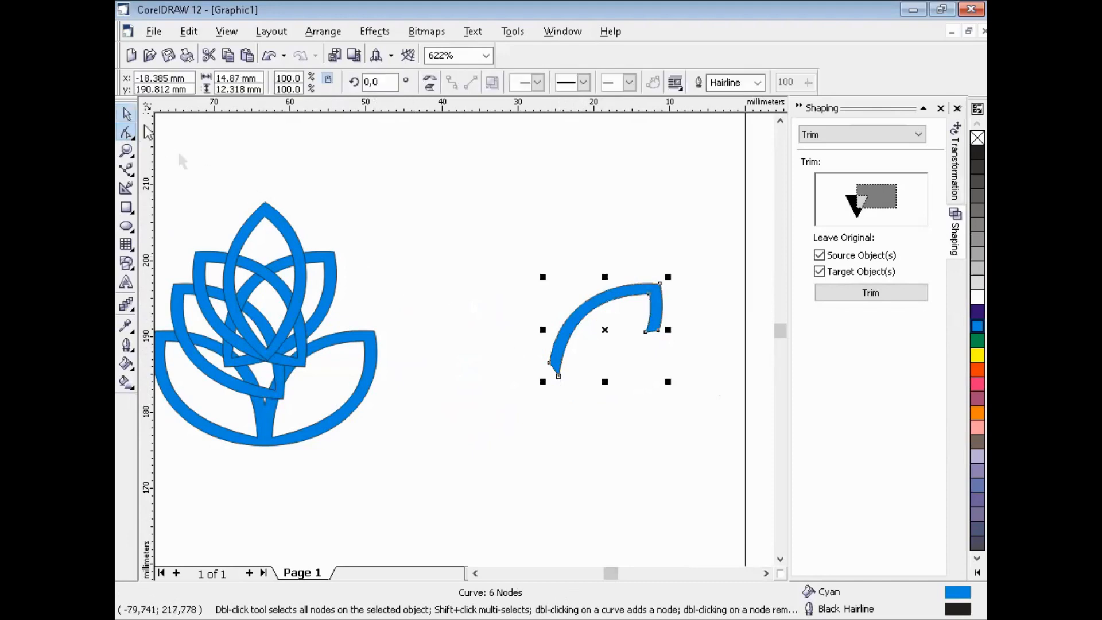
click(376, 350)
key(Right)
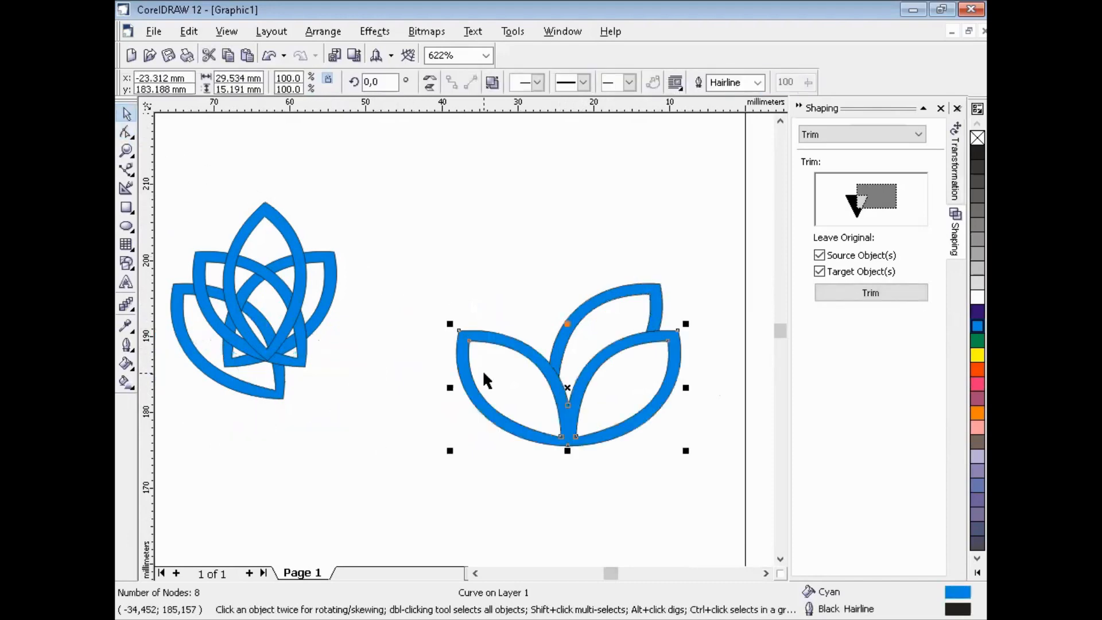
- Shift the remaining middle side petal 40 mm right onto the partly assembled lotus
click(530, 262)
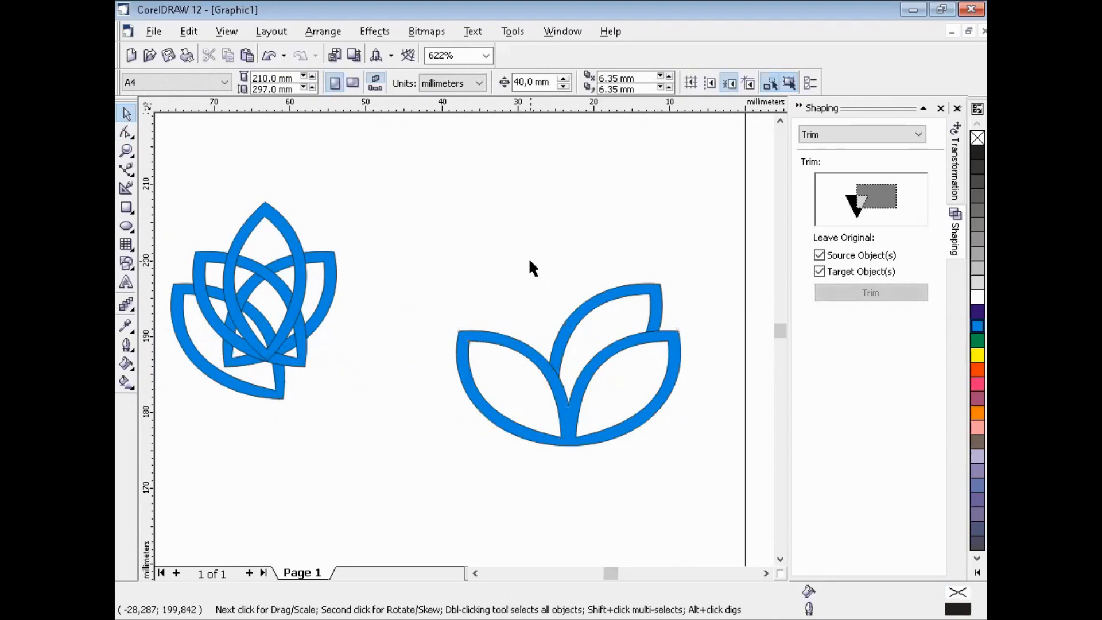
click(175, 346)
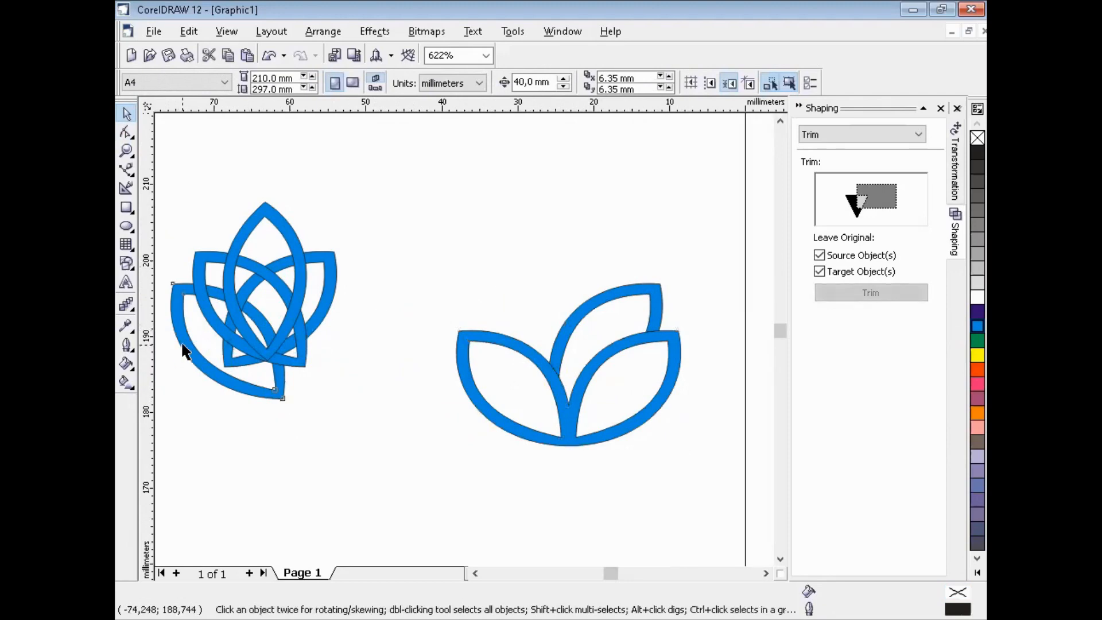
key(Right)
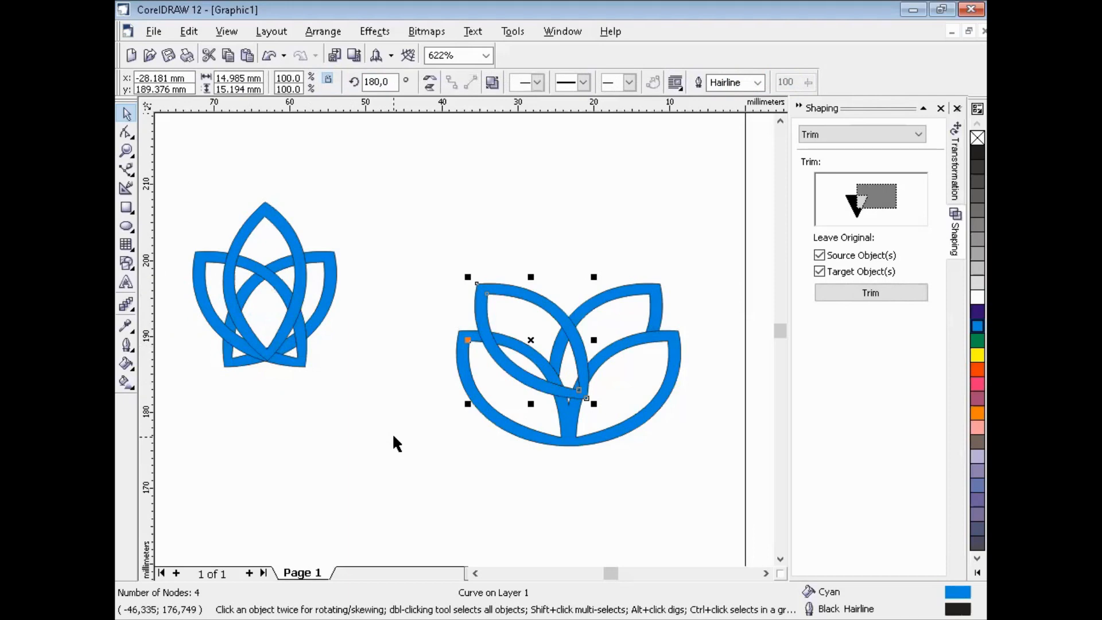
click(690, 249)
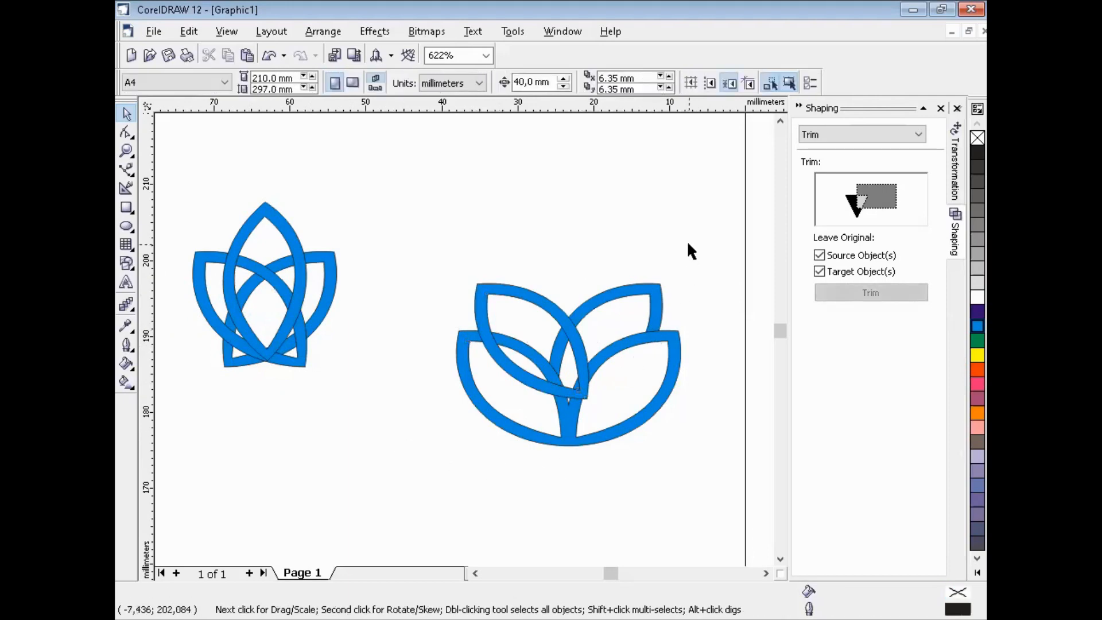
- Trim the newly placed left middle petal with the welded lowest petals, keeping the source and target originals
click(678, 354)
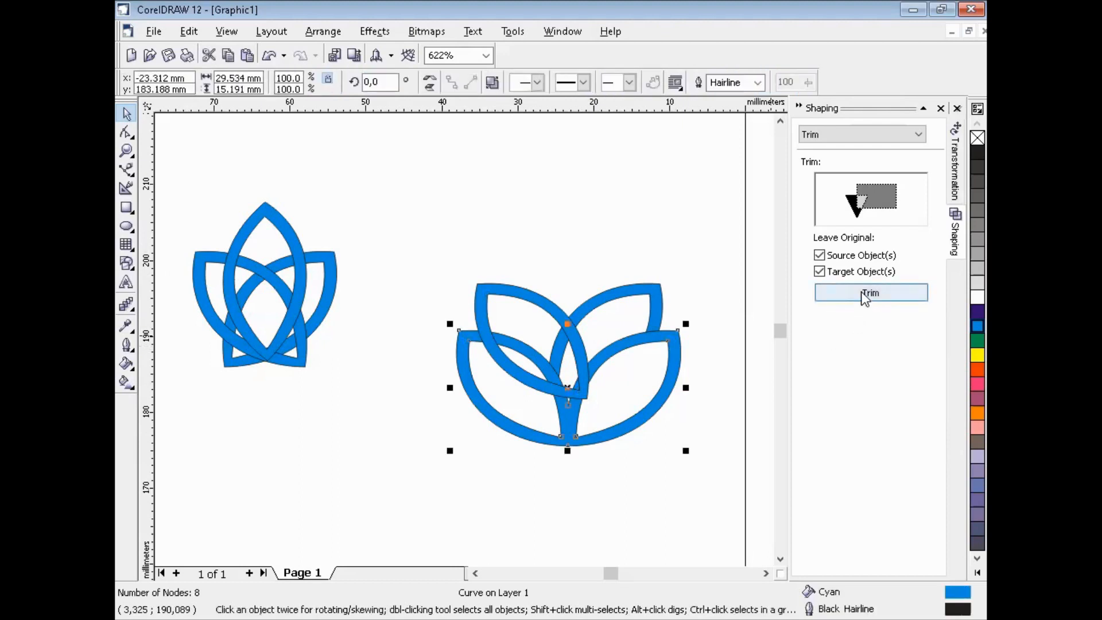
click(865, 296)
click(502, 292)
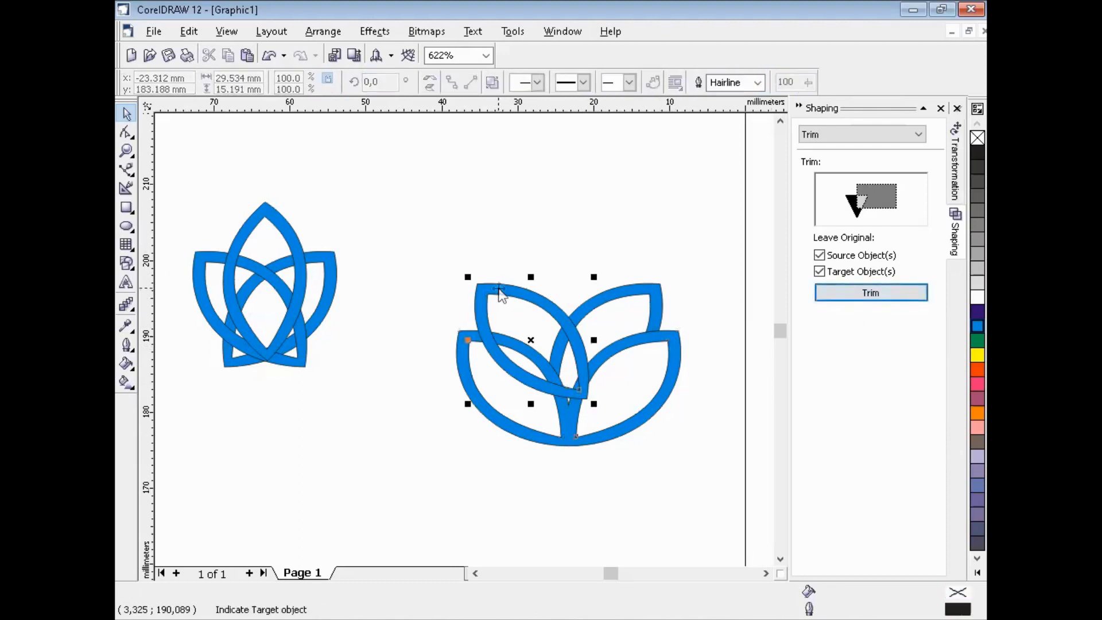
click(592, 240)
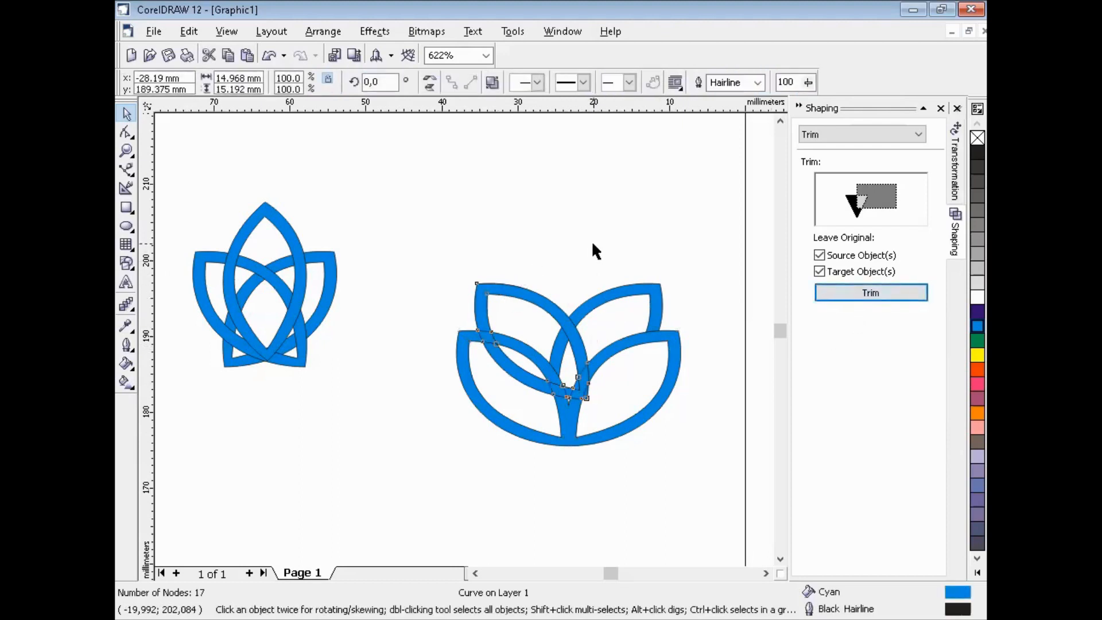
- Delete the untrimmed original of the left middle petal and shift its trimmed copy 40 mm up into the empty area
click(482, 344)
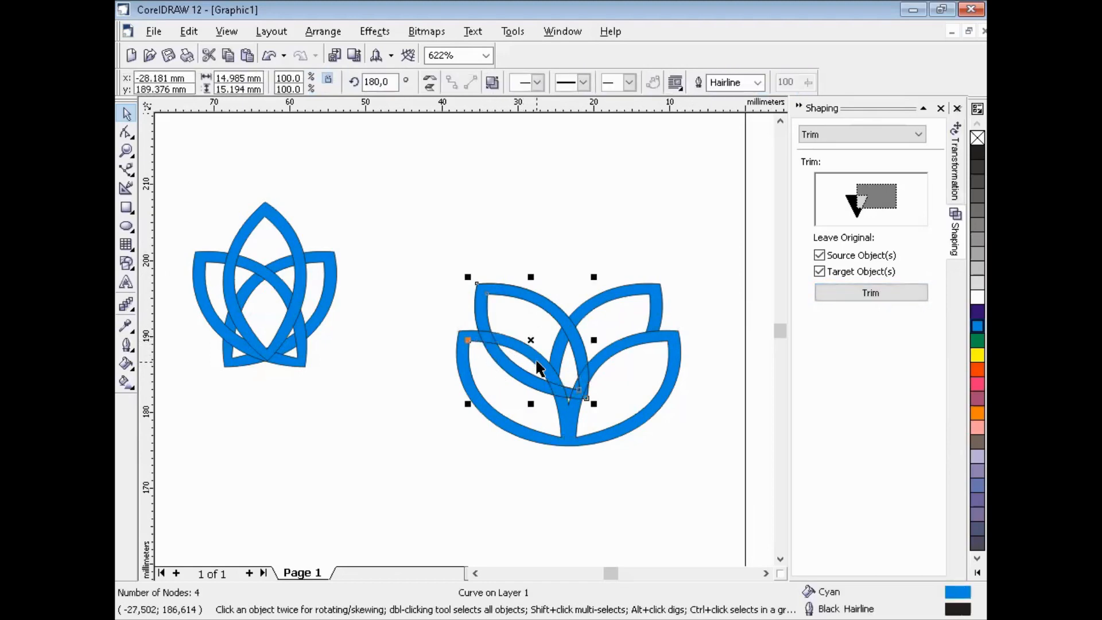
key(Delete)
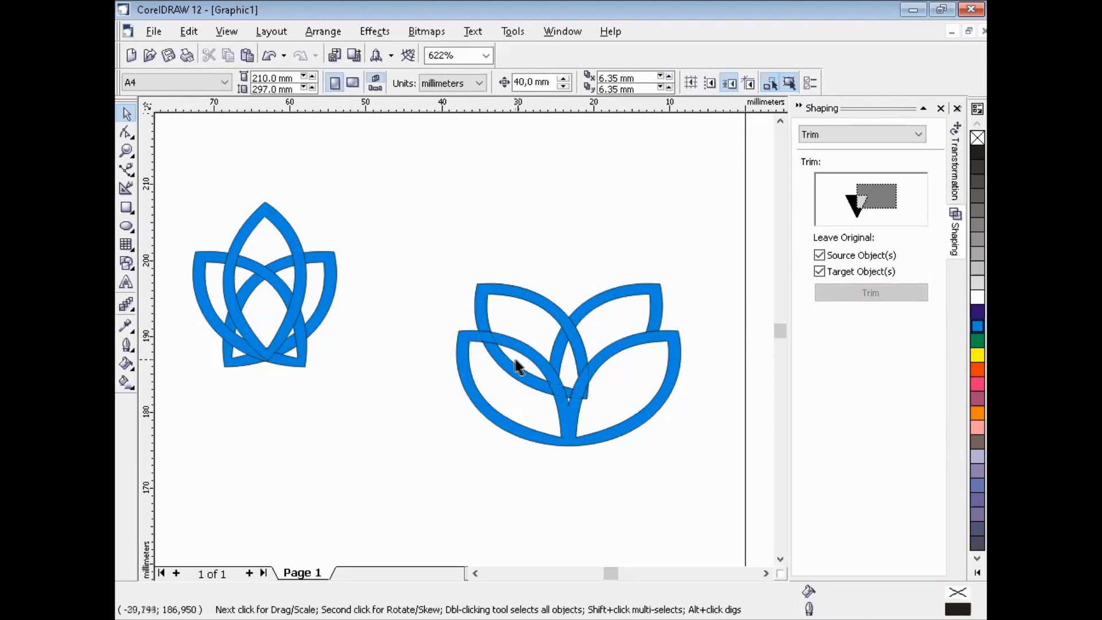
click(529, 296)
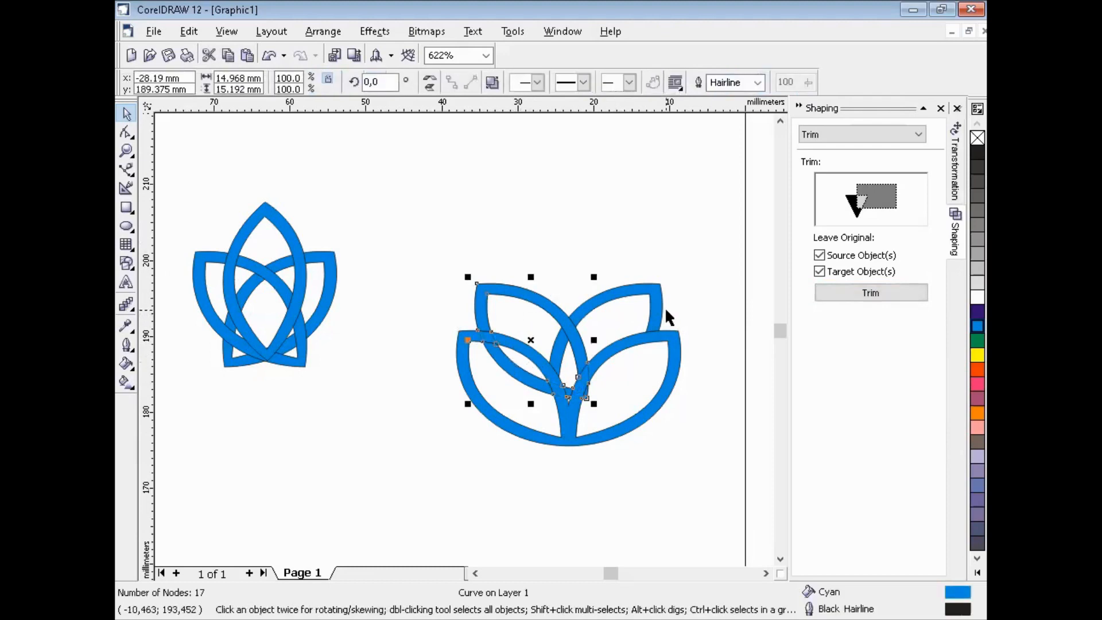
key(Delete)
key(ctrl+z)
scroll(780, 119, up, 5)
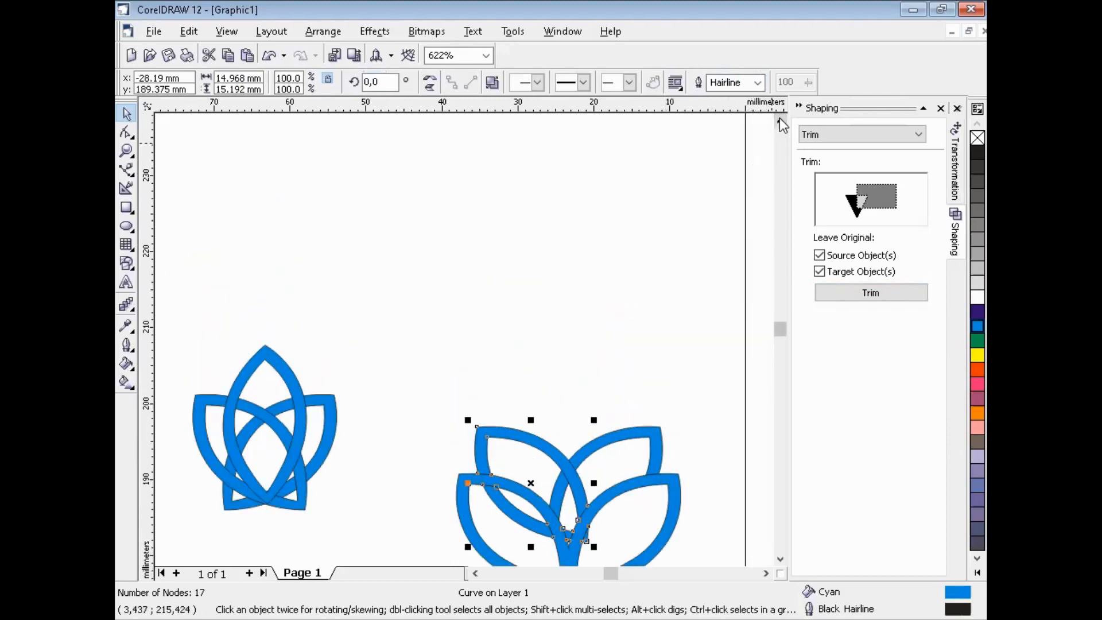
key(ctrl+z)
click(508, 270)
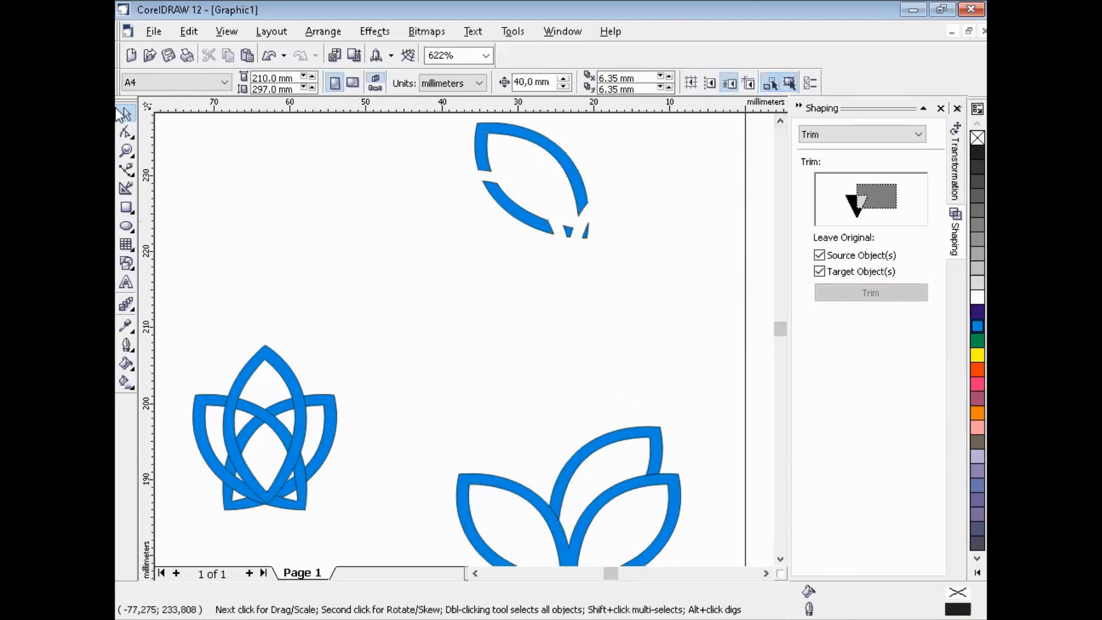
- Delete the nodes of the trimmed petal's three lower fragments with the Shape tool, leaving only its upper arc and tip
click(126, 132)
click(509, 201)
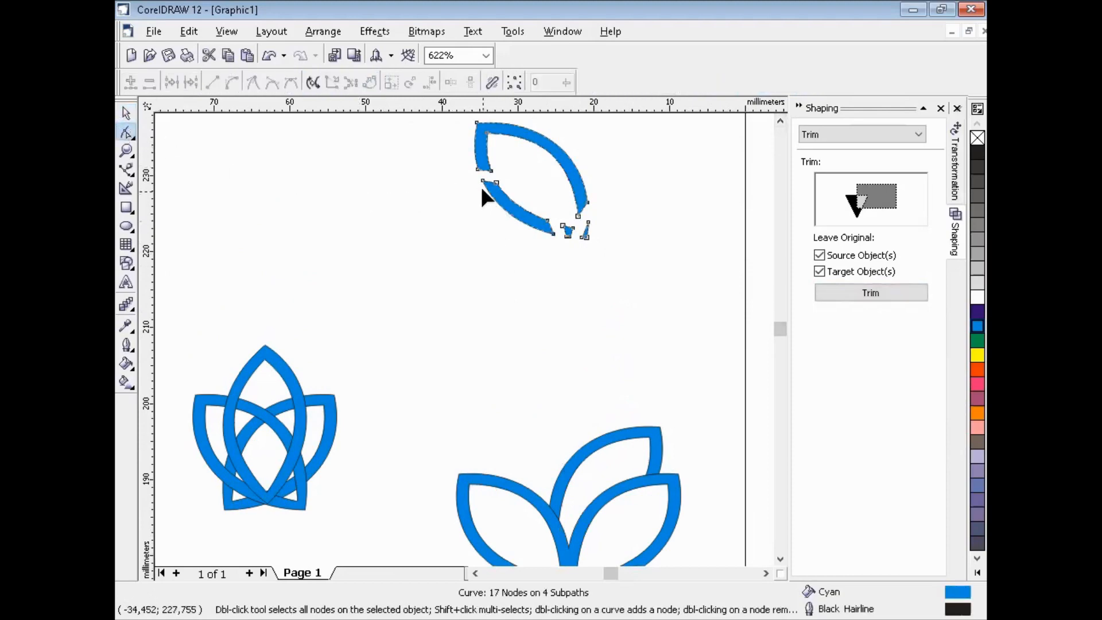
drag(478, 179, 487, 181)
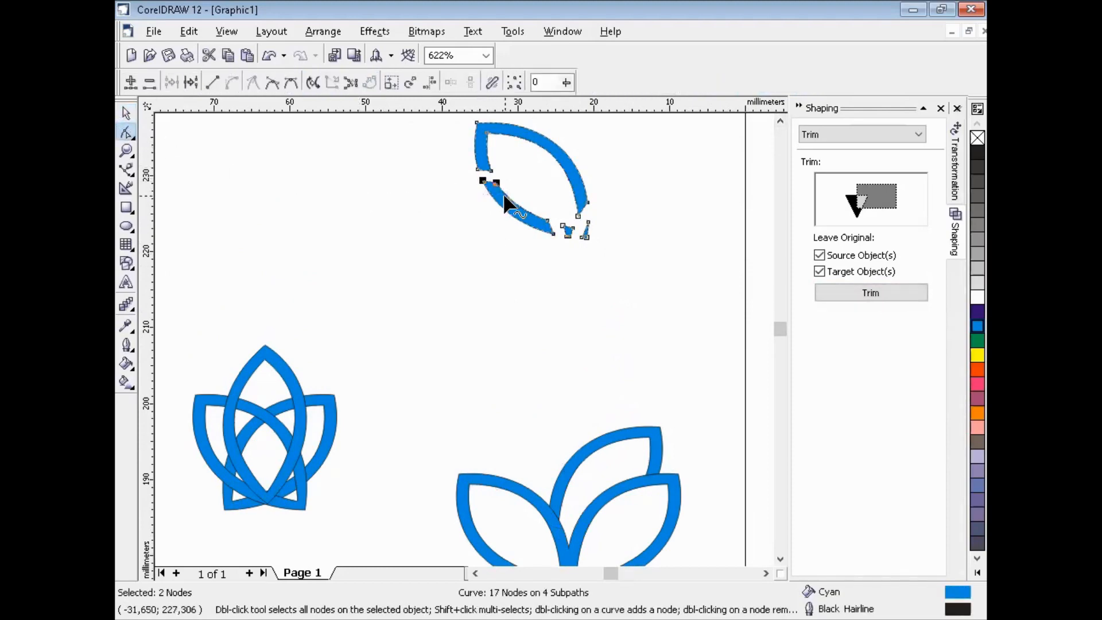
key(Delete)
drag(540, 212, 560, 243)
key(Delete)
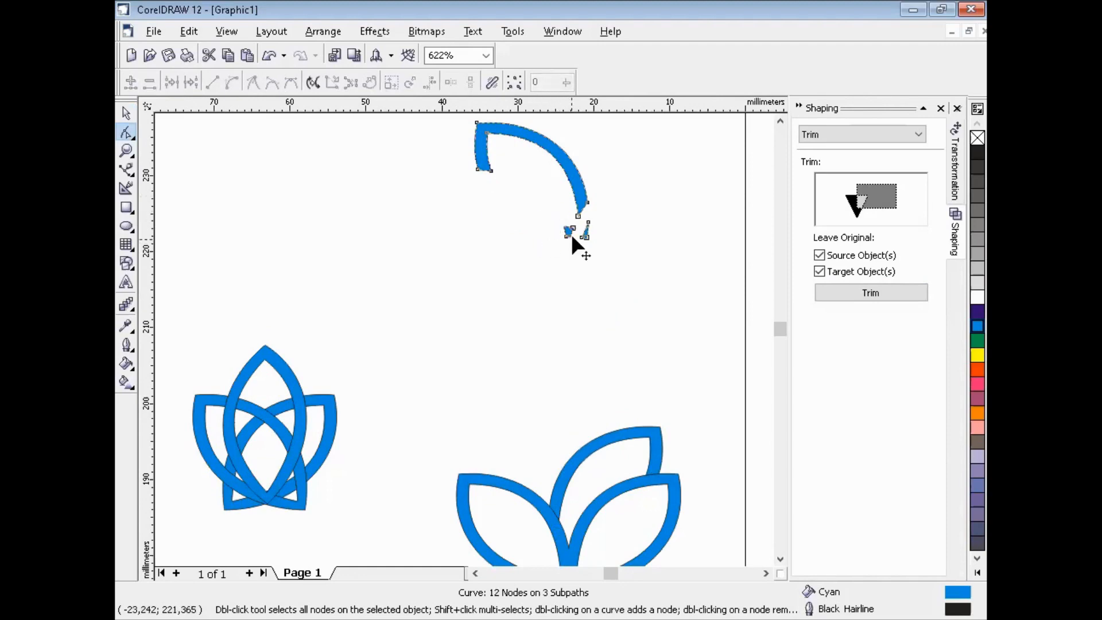
key(Delete)
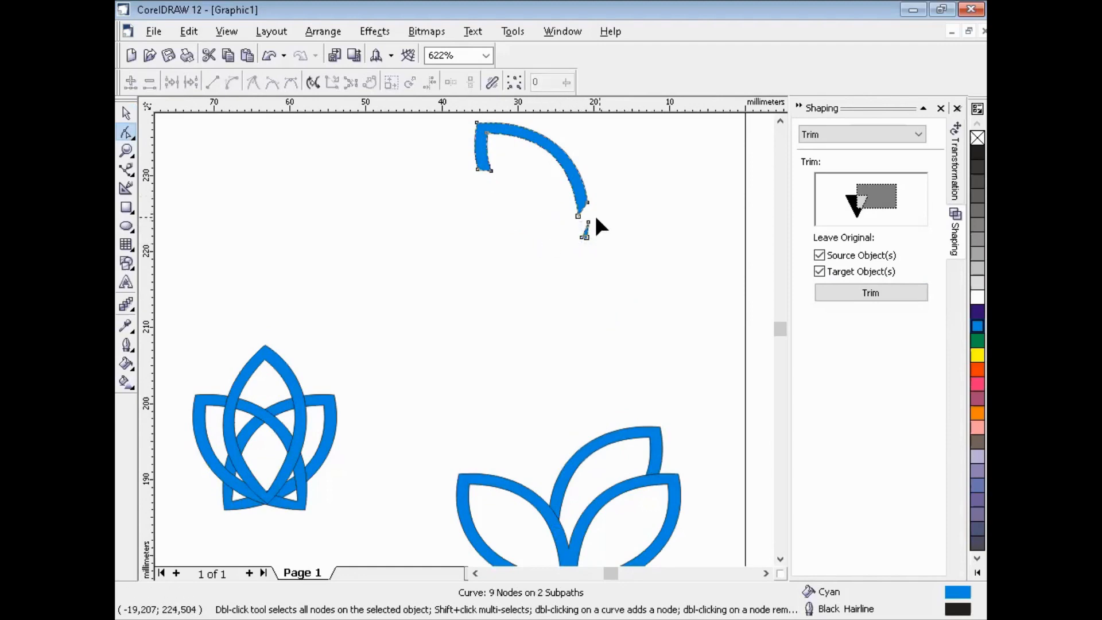
drag(602, 218, 597, 251)
key(Delete)
key(Delete)
- Shift the cleaned-up left petal arc 40 mm down, back into the lotus
click(126, 113)
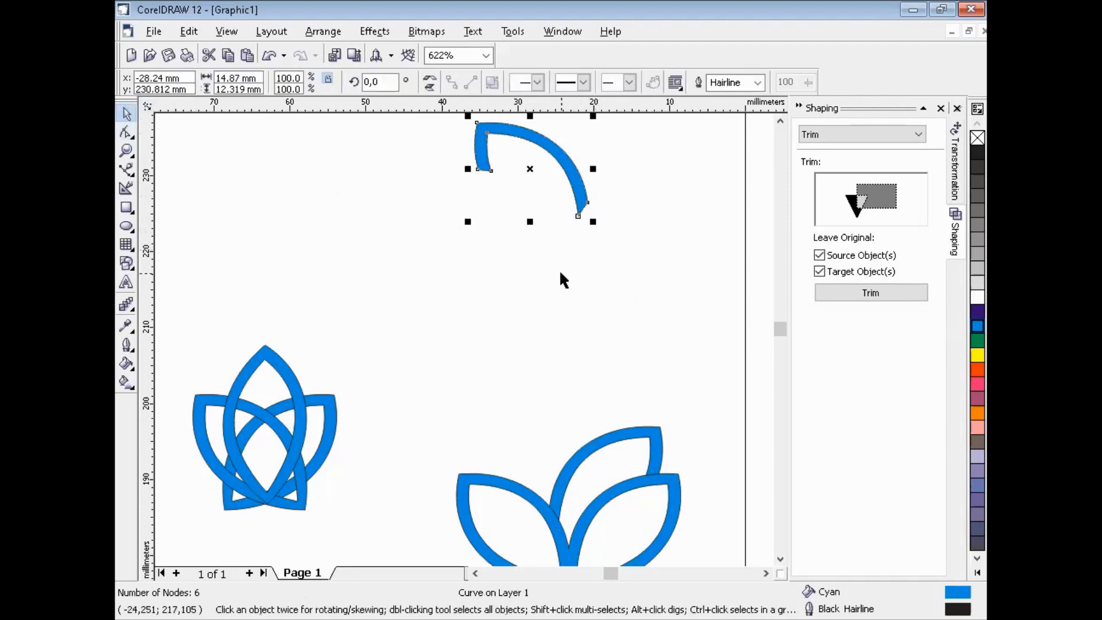
key(Down)
click(600, 263)
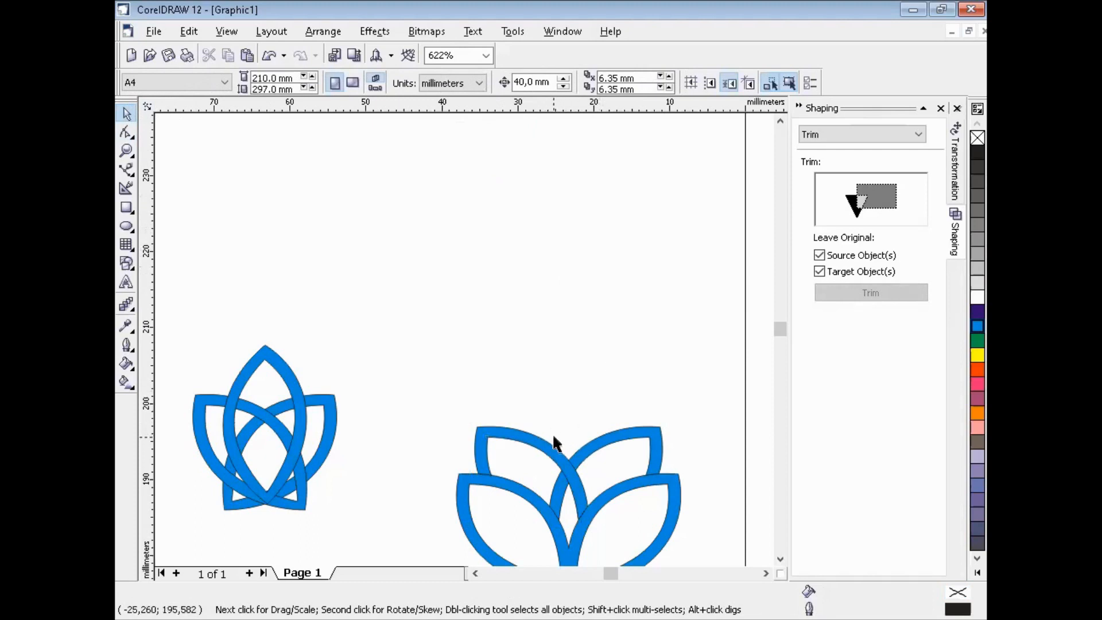
- Trim the left middle petal arc with the right middle petal, keeping both originals
click(622, 440)
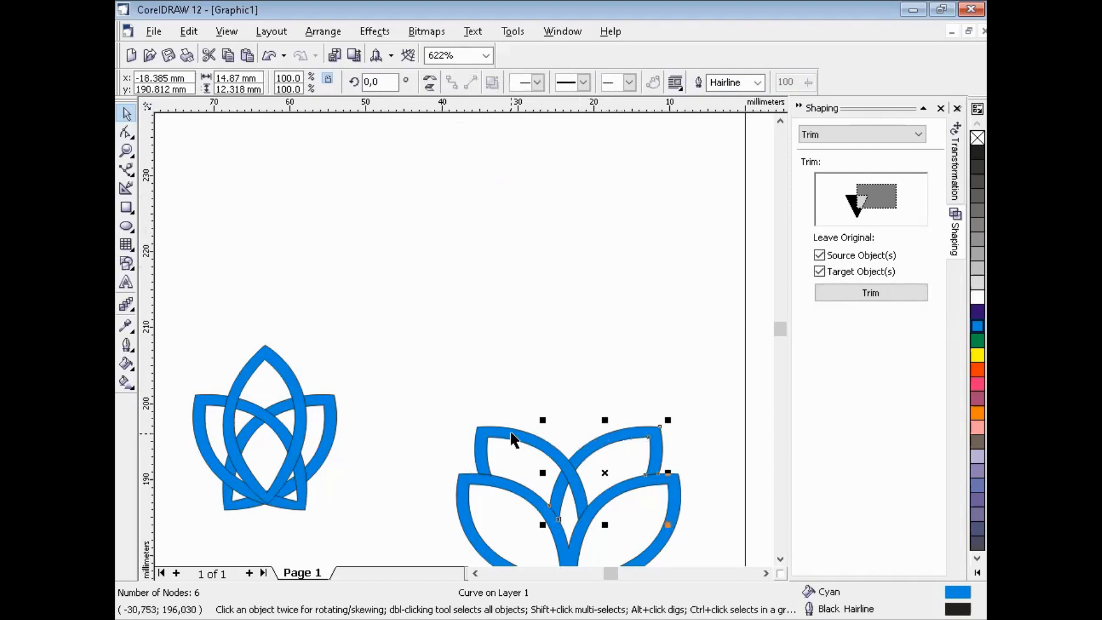
click(511, 435)
click(632, 441)
click(842, 292)
click(546, 451)
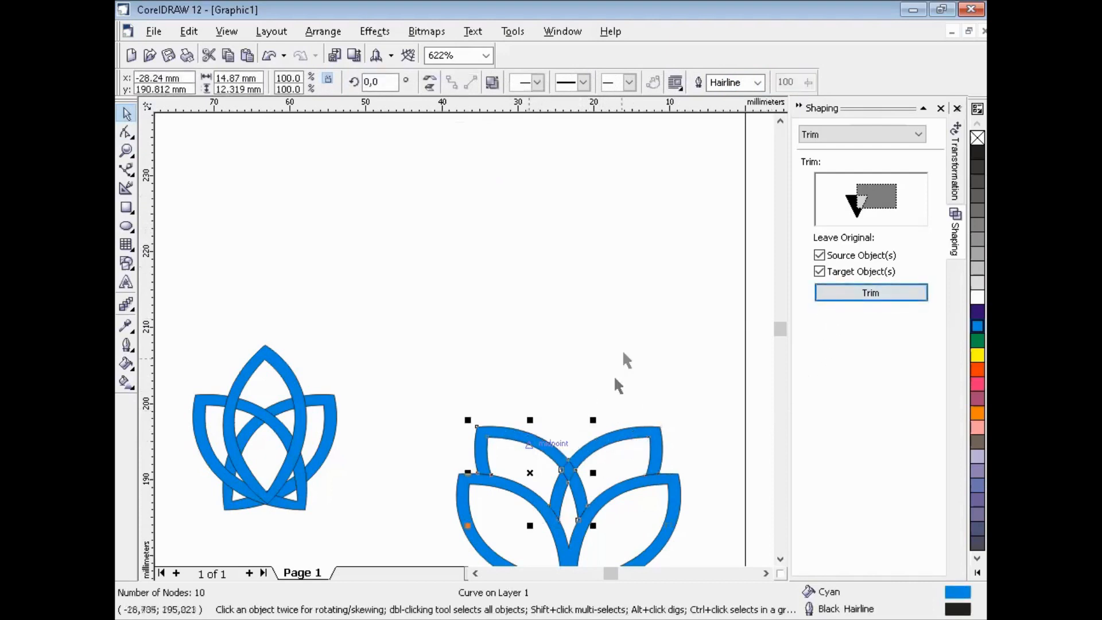
click(626, 341)
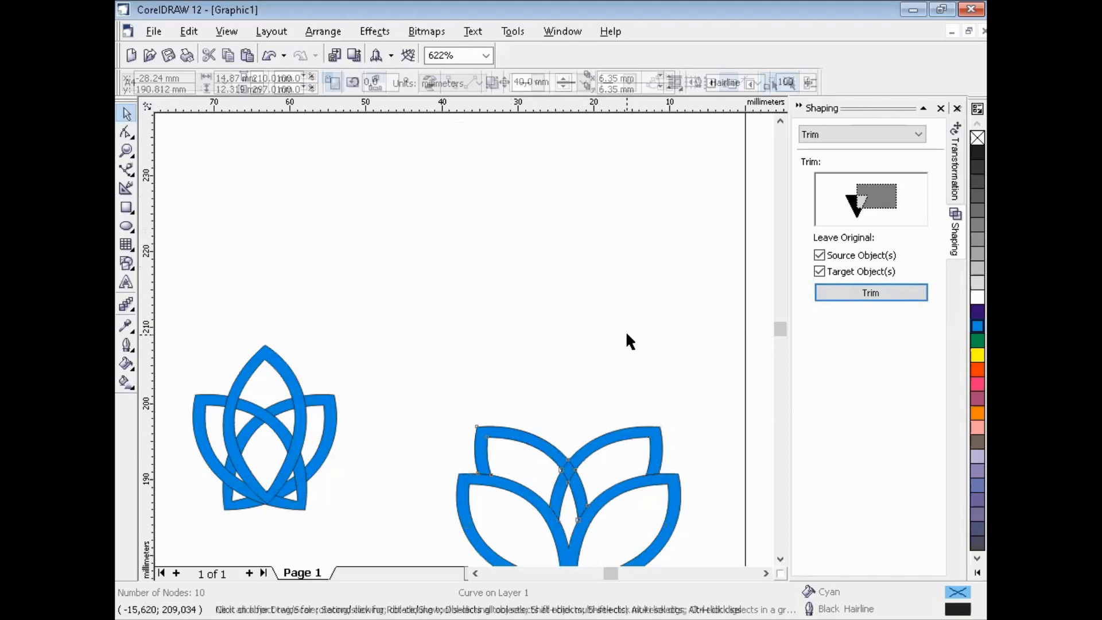
- Shift the newly trimmed left petal arc 40 mm up, clear of the lotus
click(547, 451)
key(Up)
click(605, 221)
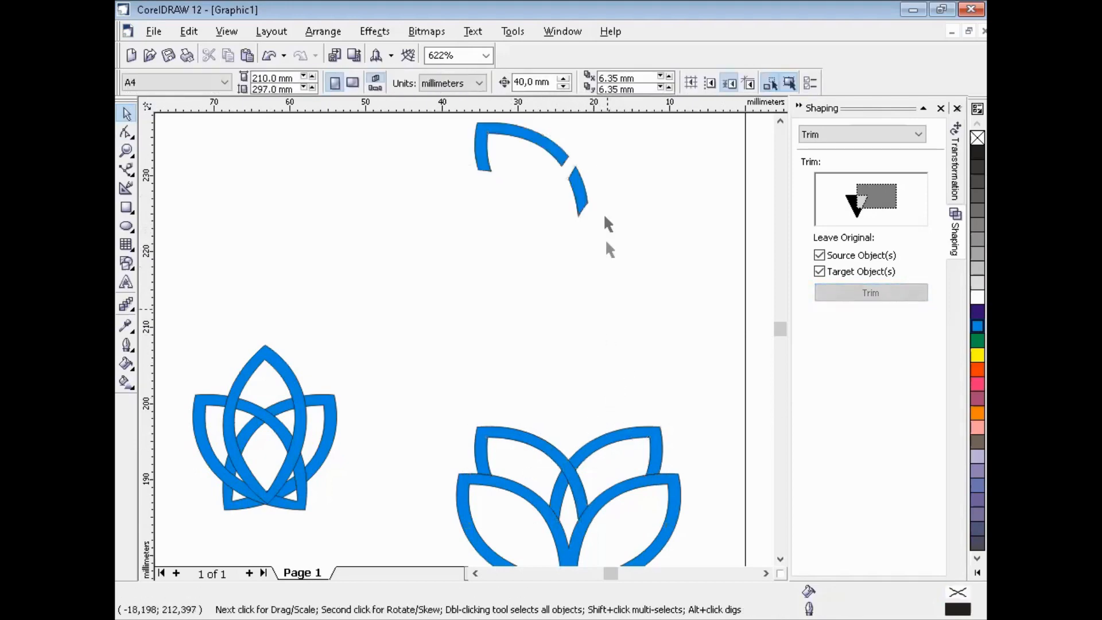
- Delete the nodes of the short fragment beyond the crossing with the Shape tool, keeping only the left petal's outer arc
click(126, 132)
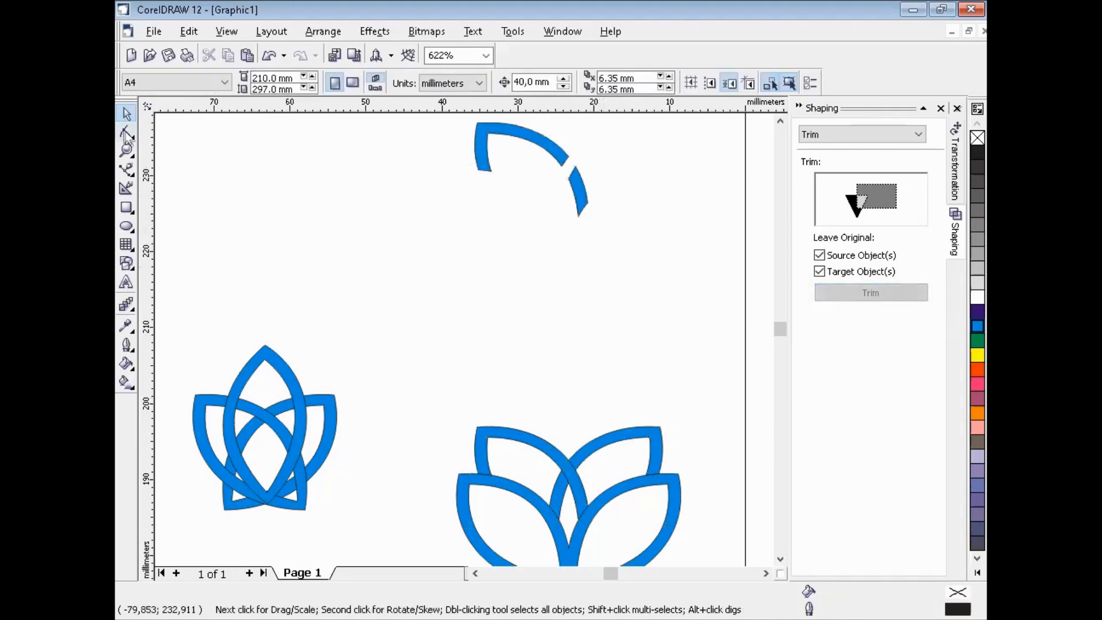
click(580, 189)
drag(560, 172, 614, 219)
key(Delete)
key(Delete)
key(Delete)
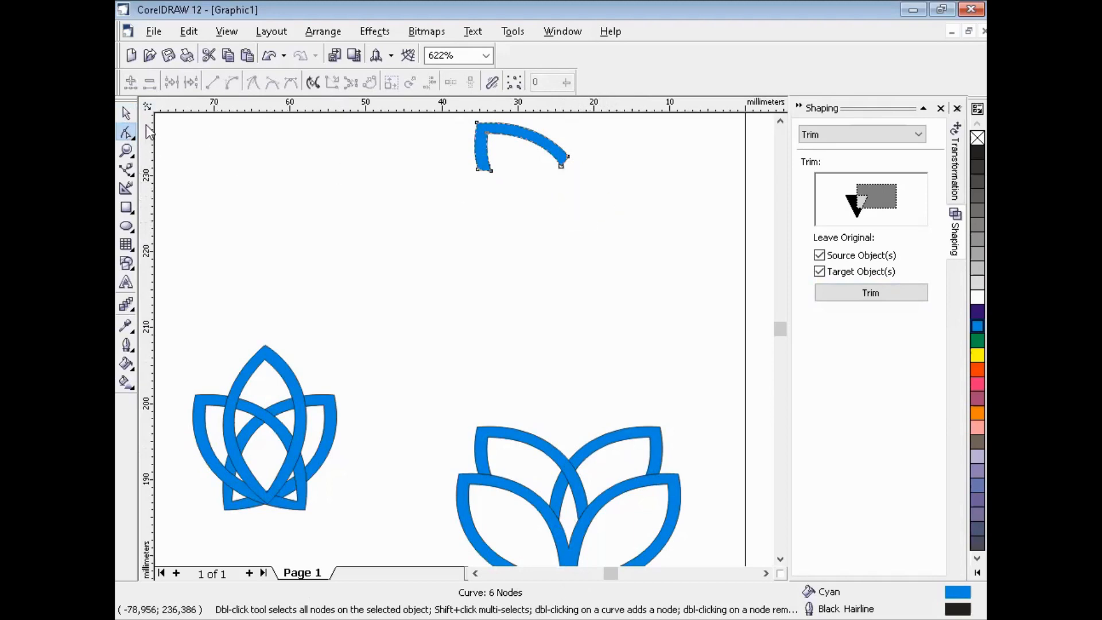
- Delete the untrimmed left petal arc in the lotus and shift the shortened arc 40 mm down into its place
click(126, 113)
click(524, 435)
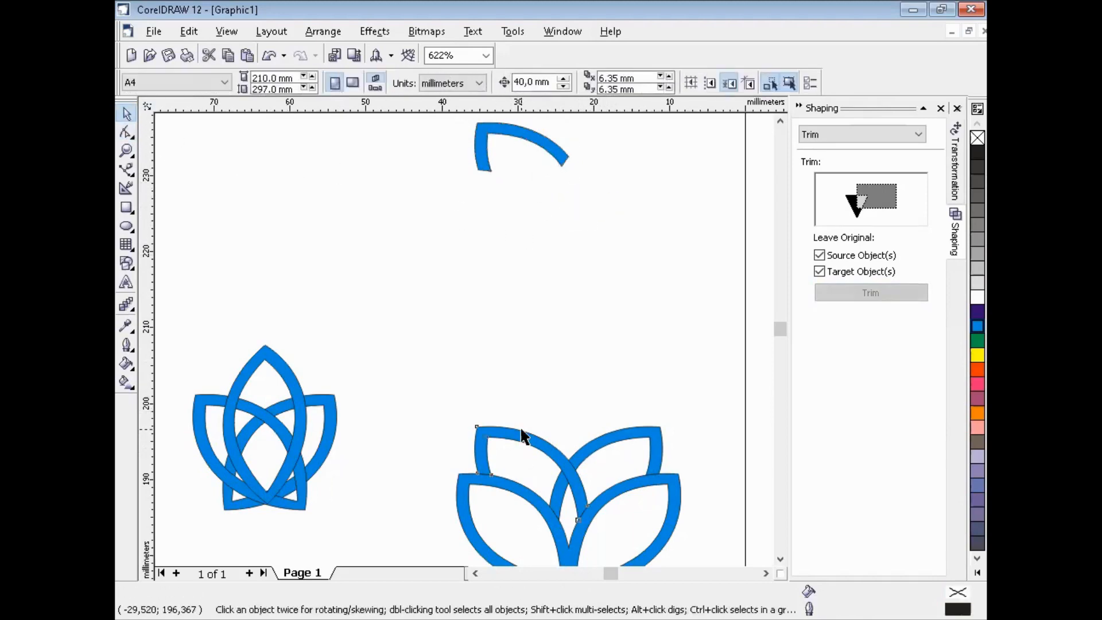
click(562, 415)
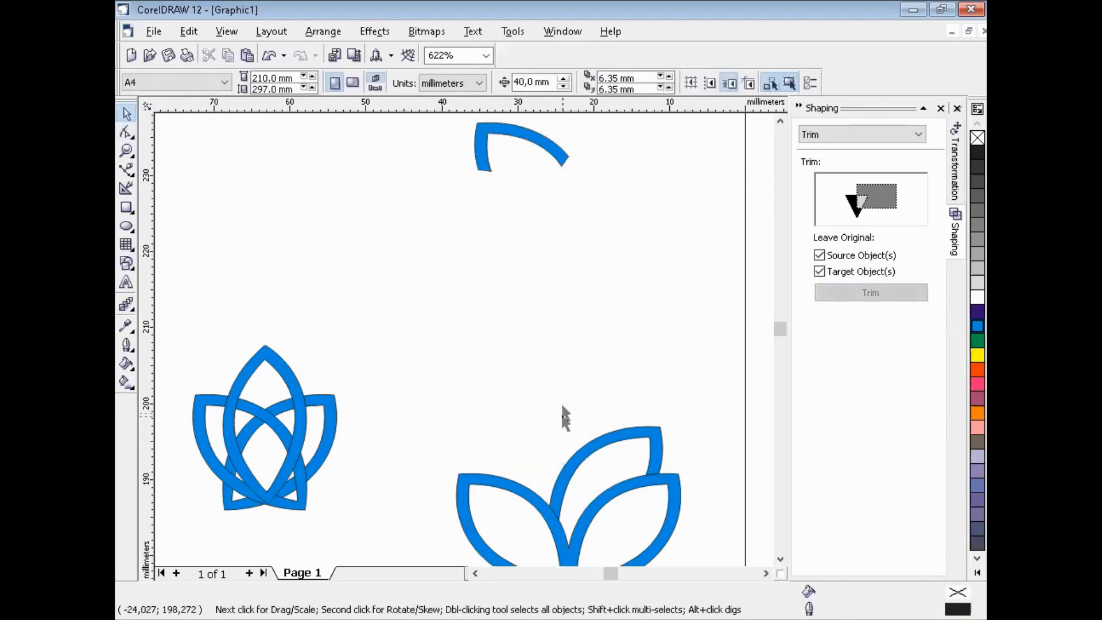
click(561, 162)
key(Down)
click(632, 311)
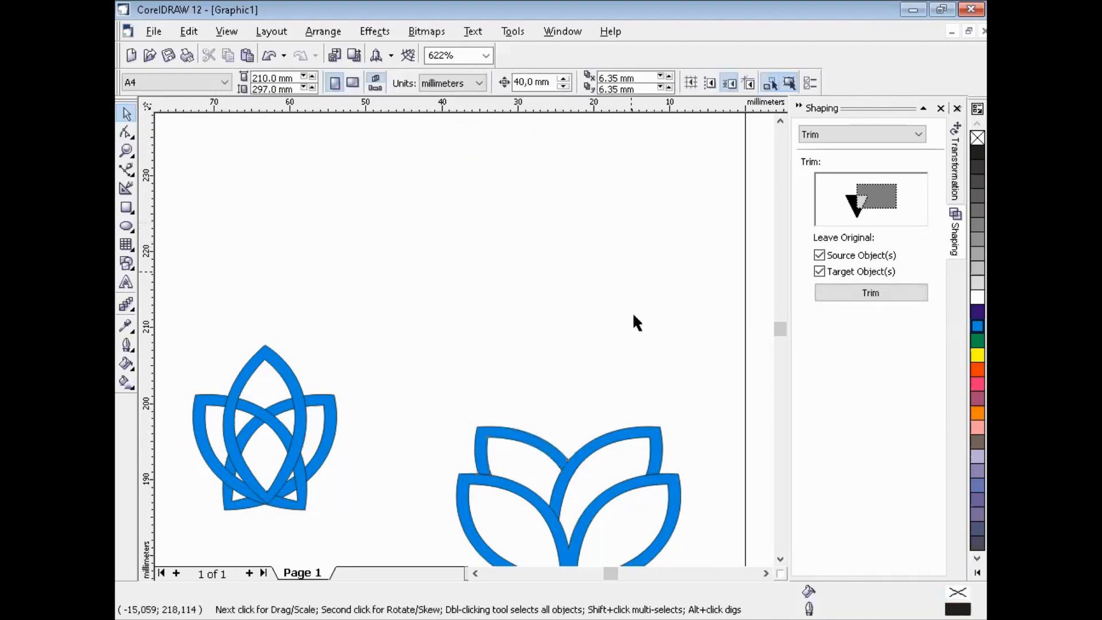
- Try to shift the grouped pair of upper side petals 40 mm right onto the lotus
click(766, 573)
key(F4)
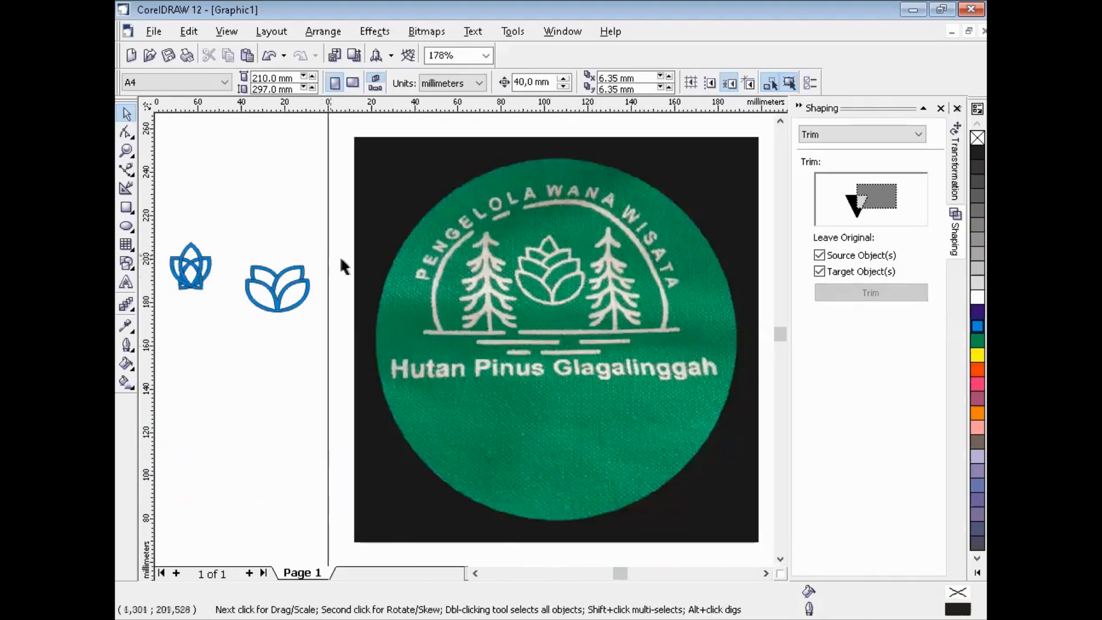
key(F2)
drag(322, 222, 187, 337)
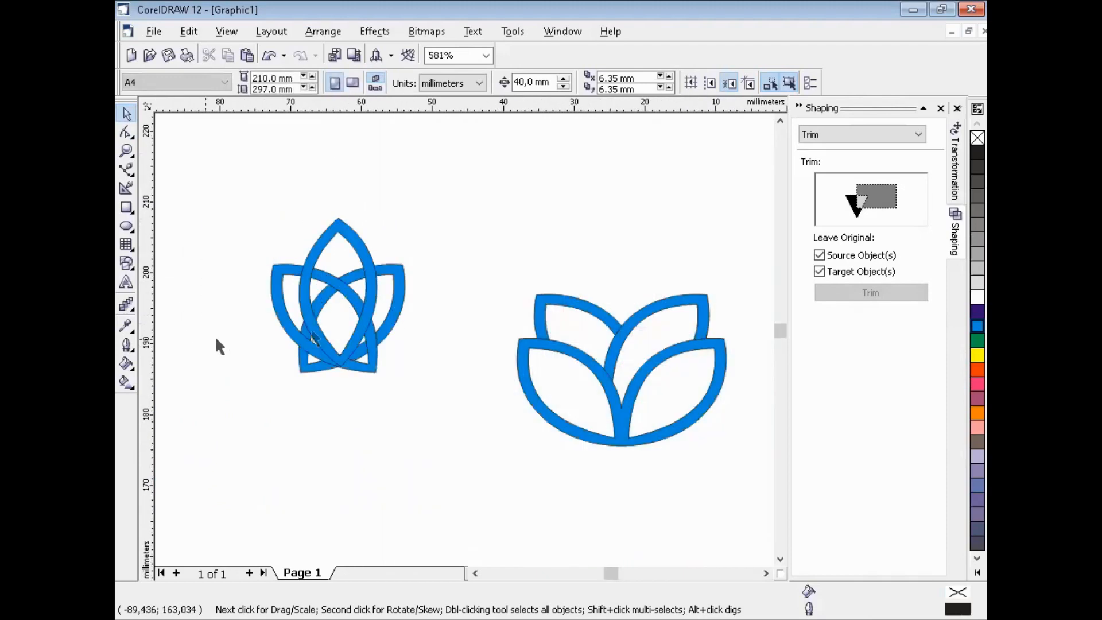
click(387, 281)
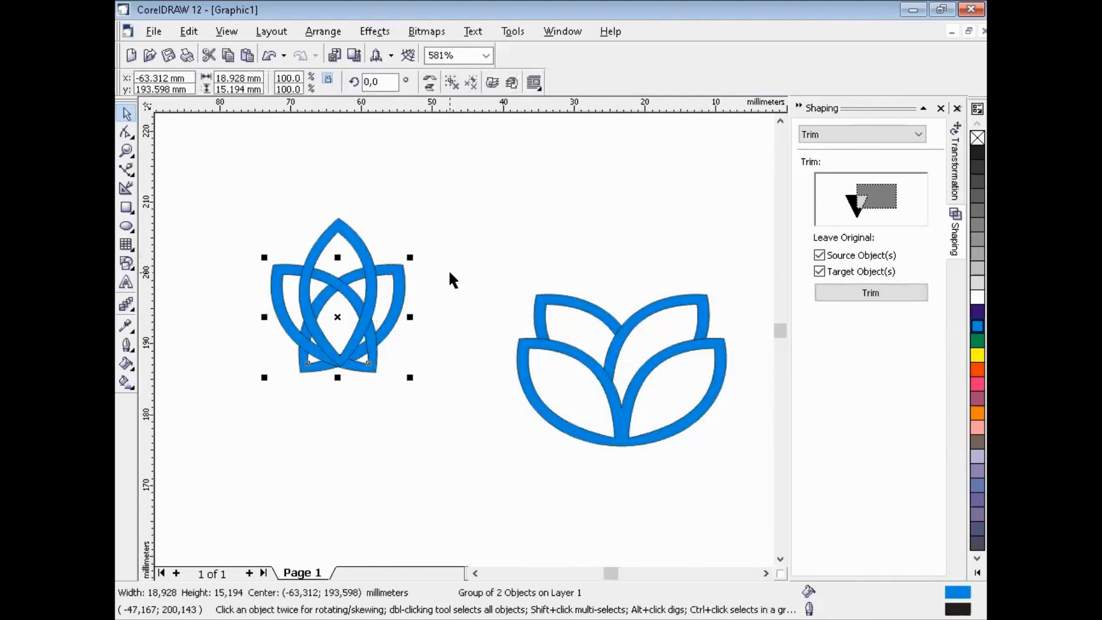
key(Right)
key(Left)
- Ungroup the pair of upper side petals and shift the right-leaning one 40 mm right onto the lotus
click(323, 31)
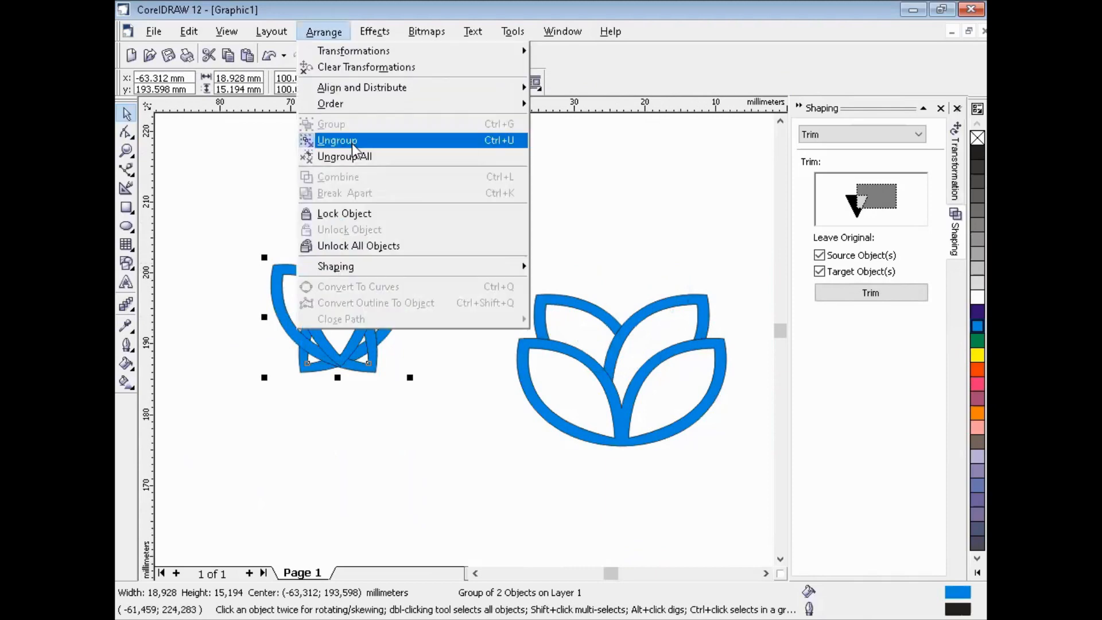
click(353, 143)
click(401, 278)
key(Right)
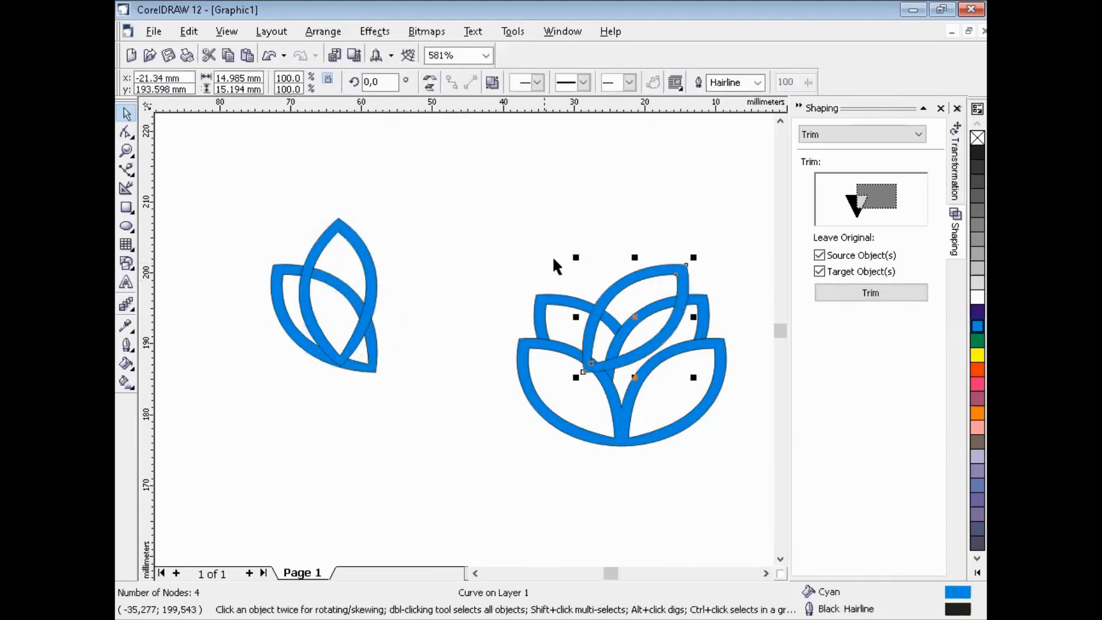
click(569, 218)
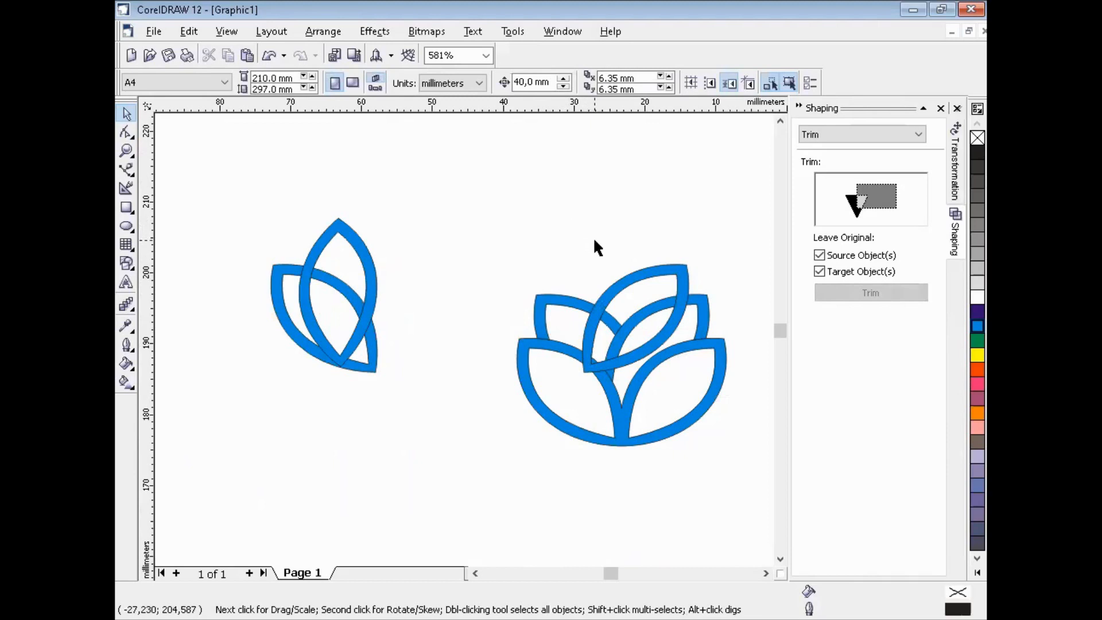
- Trim the newly placed upper right petal with the right middle petal, keeping both originals
click(706, 312)
click(867, 292)
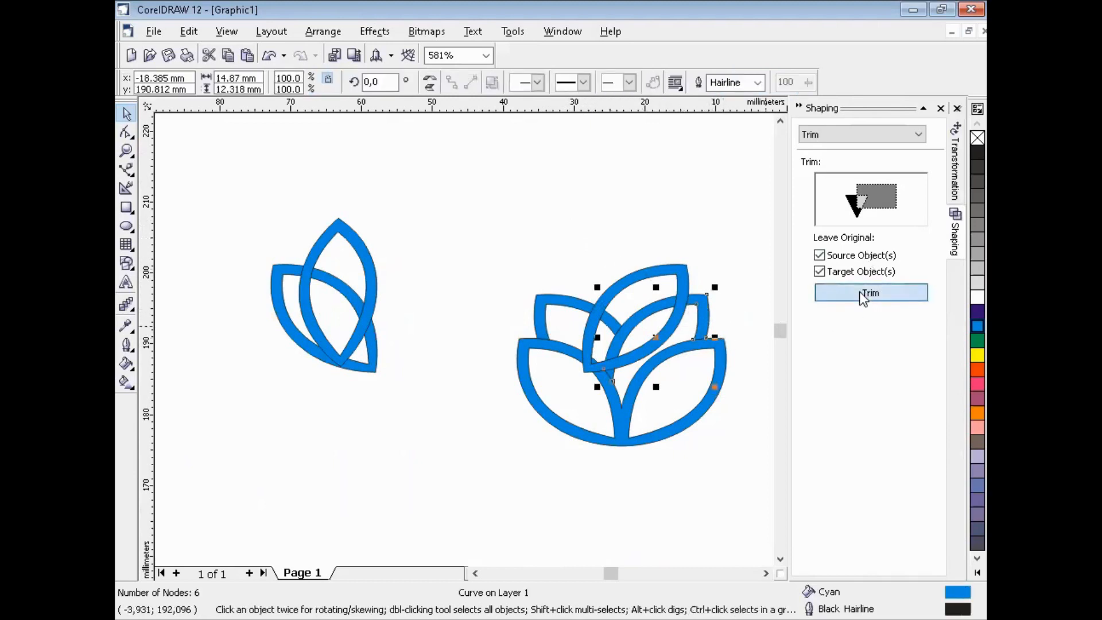
click(670, 278)
click(739, 240)
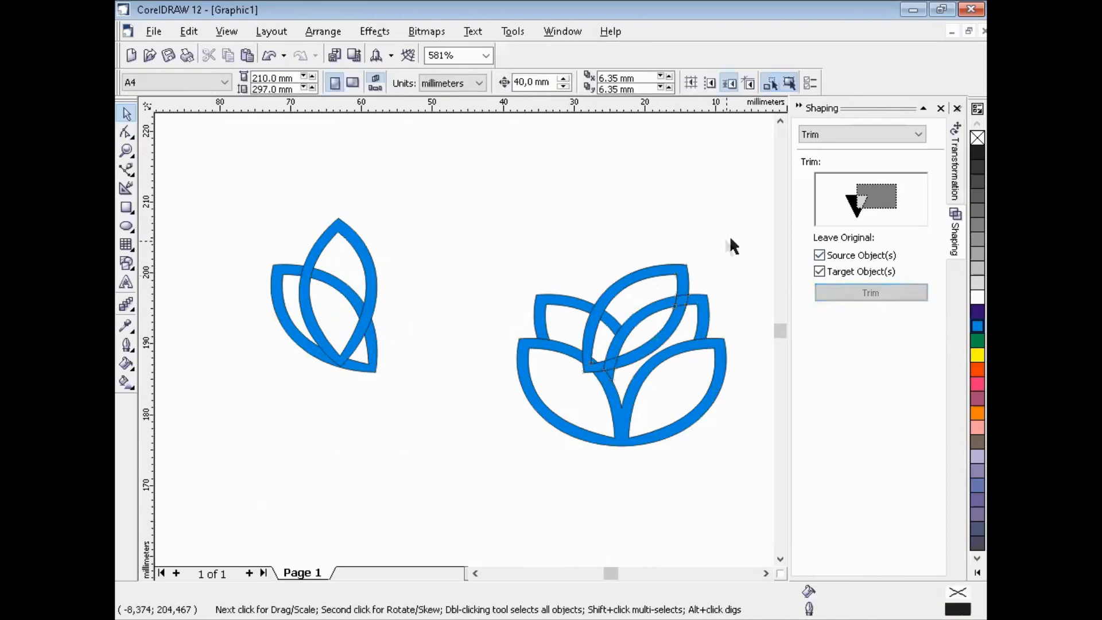
- Shift the trimmed upper right petal 40 mm up and its untrimmed original 40 mm down, both clear of the lotus
click(781, 121)
click(781, 121)
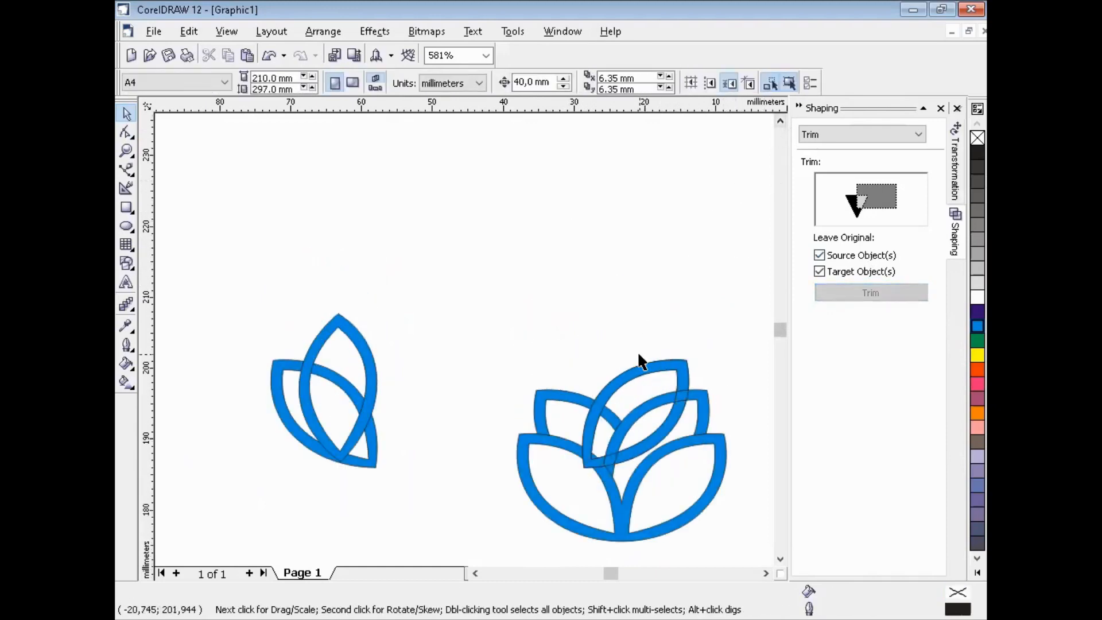
click(641, 369)
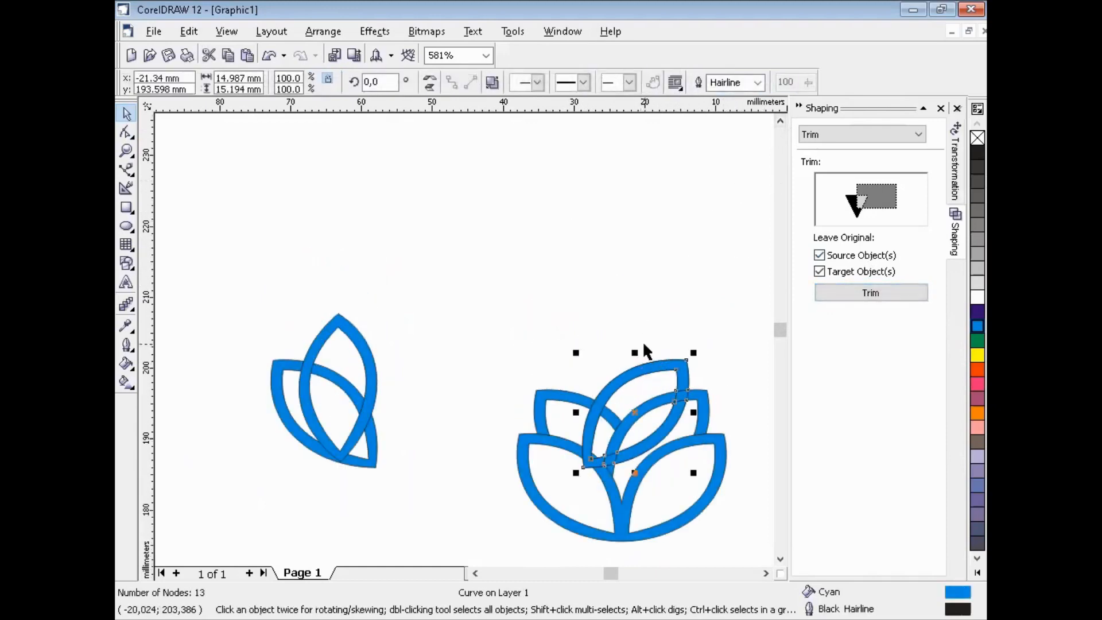
key(Up)
click(654, 300)
click(638, 371)
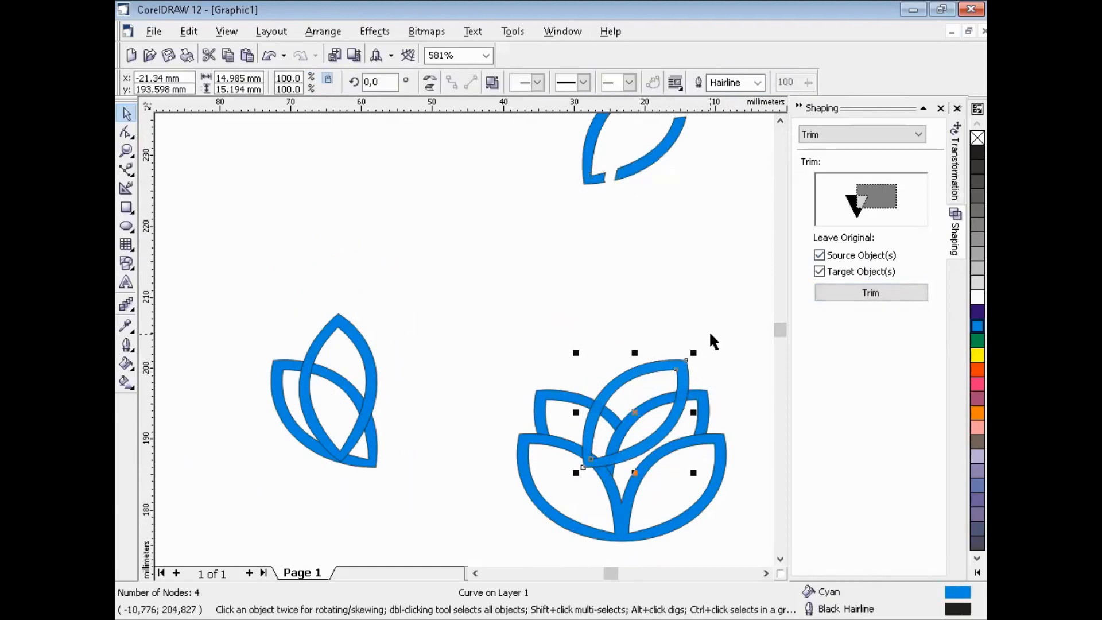
key(Down)
click(780, 121)
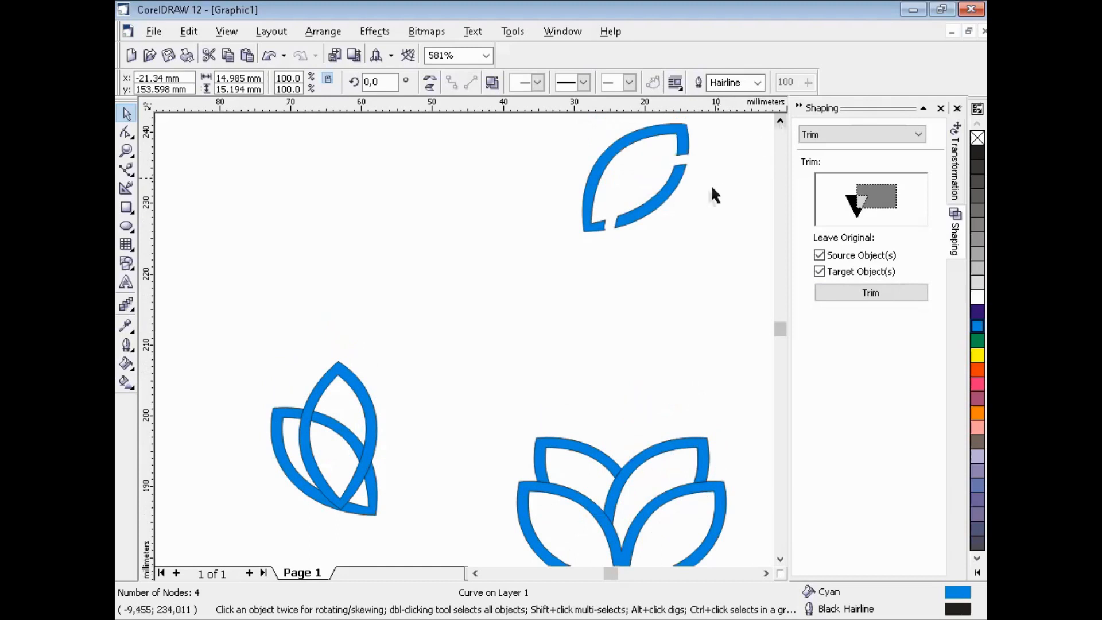
- Delete the nodes of the severed lower right arc of the raised upper right petal
click(666, 198)
click(127, 132)
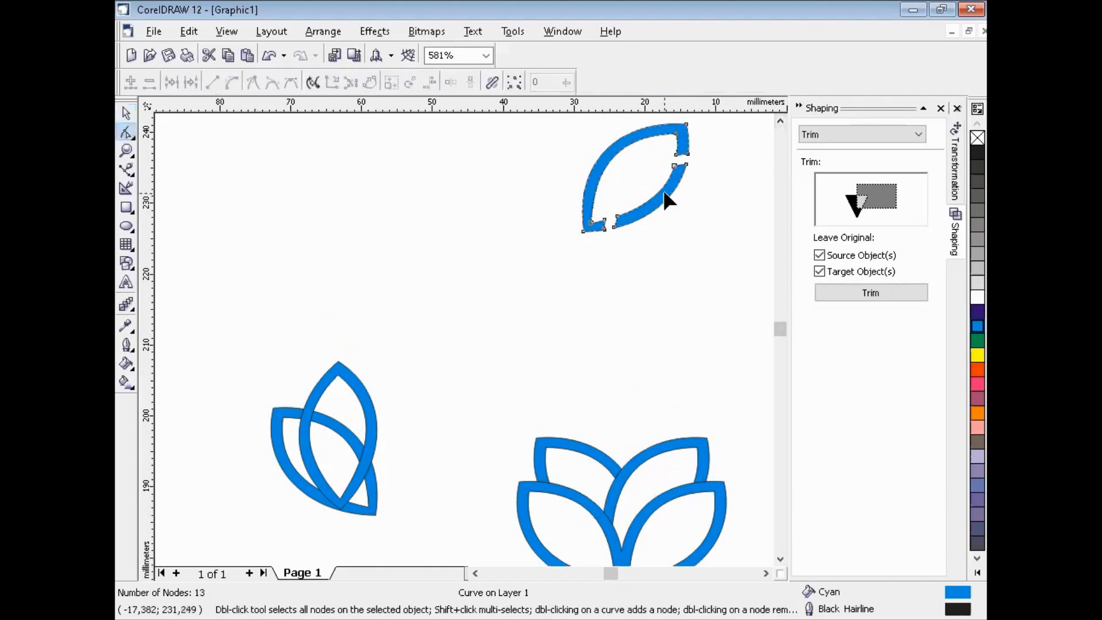
drag(687, 173, 699, 182)
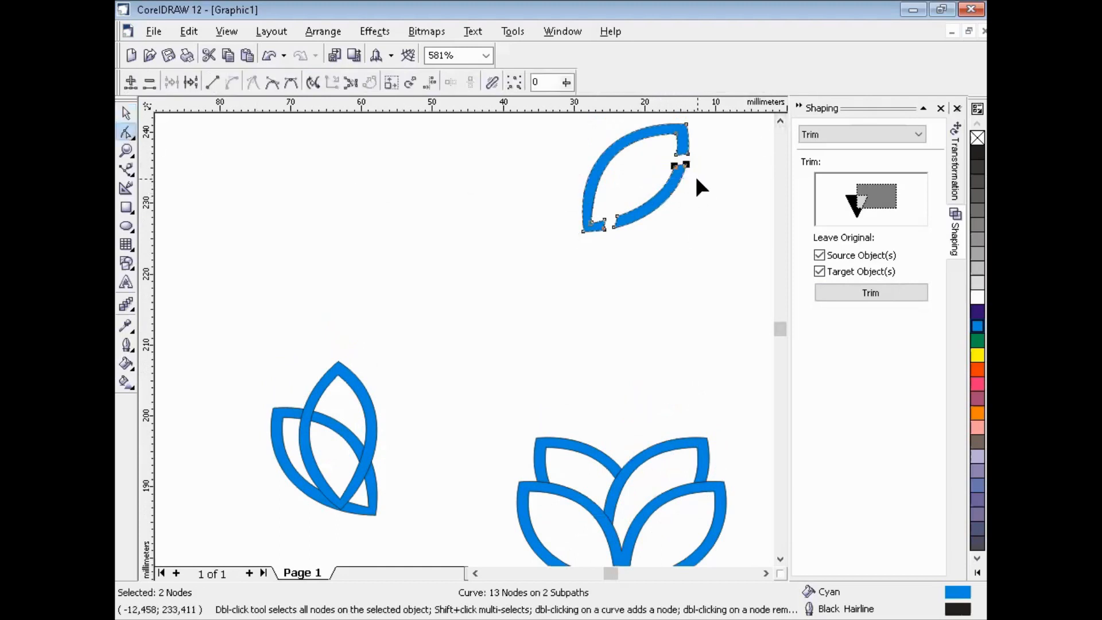
key(Delete)
drag(613, 200, 635, 244)
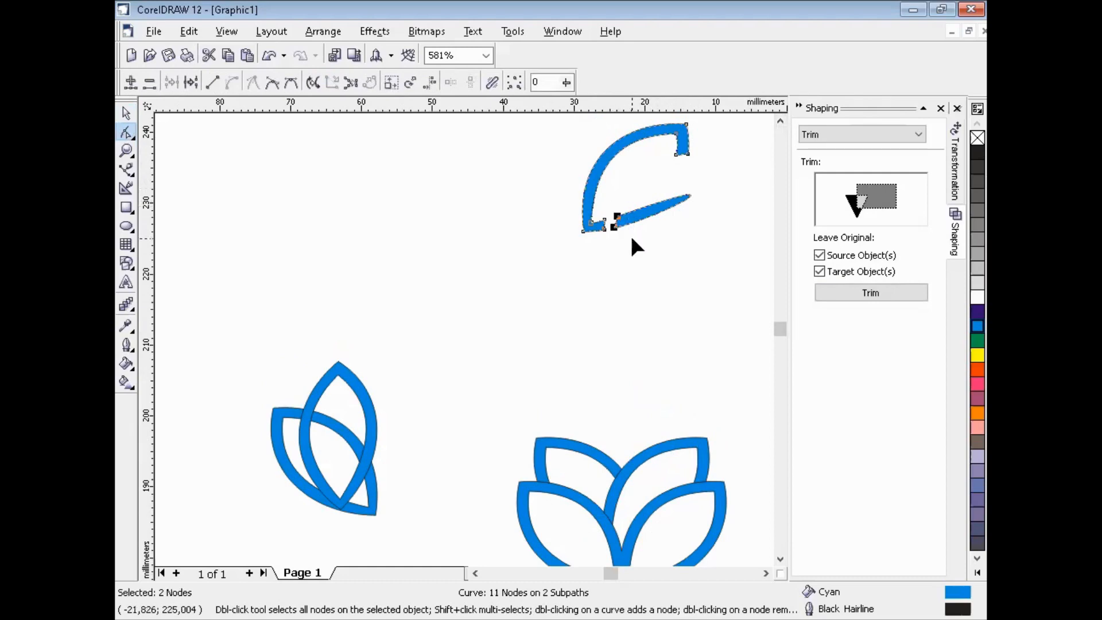
key(Delete)
- Shift the remaining outline of the upper right petal 40 mm down, back onto the lotus
click(126, 114)
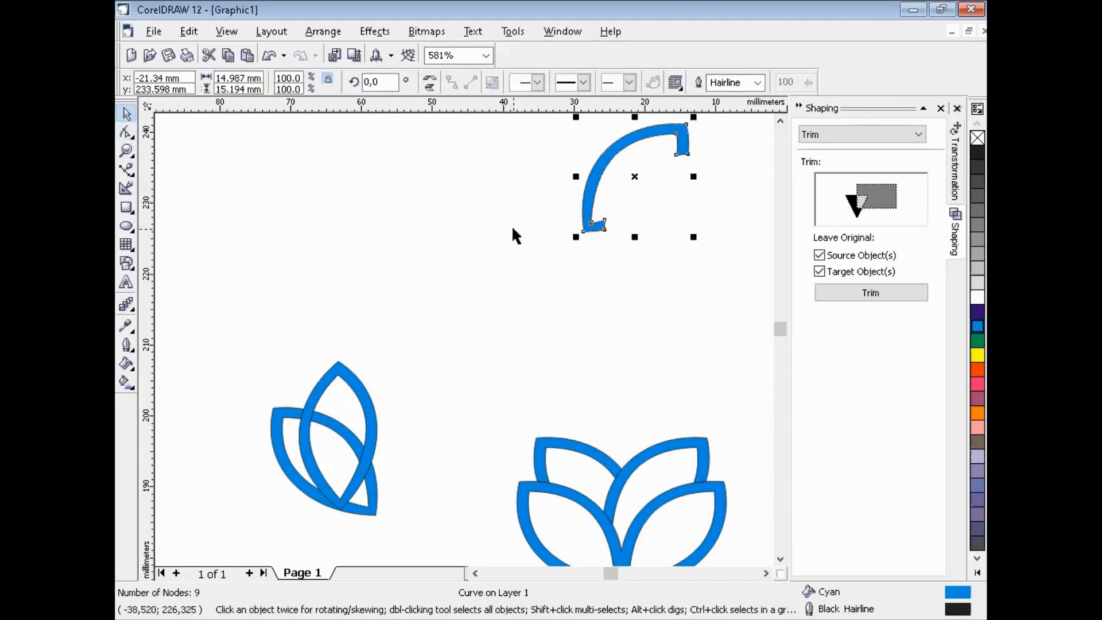
key(Down)
click(649, 339)
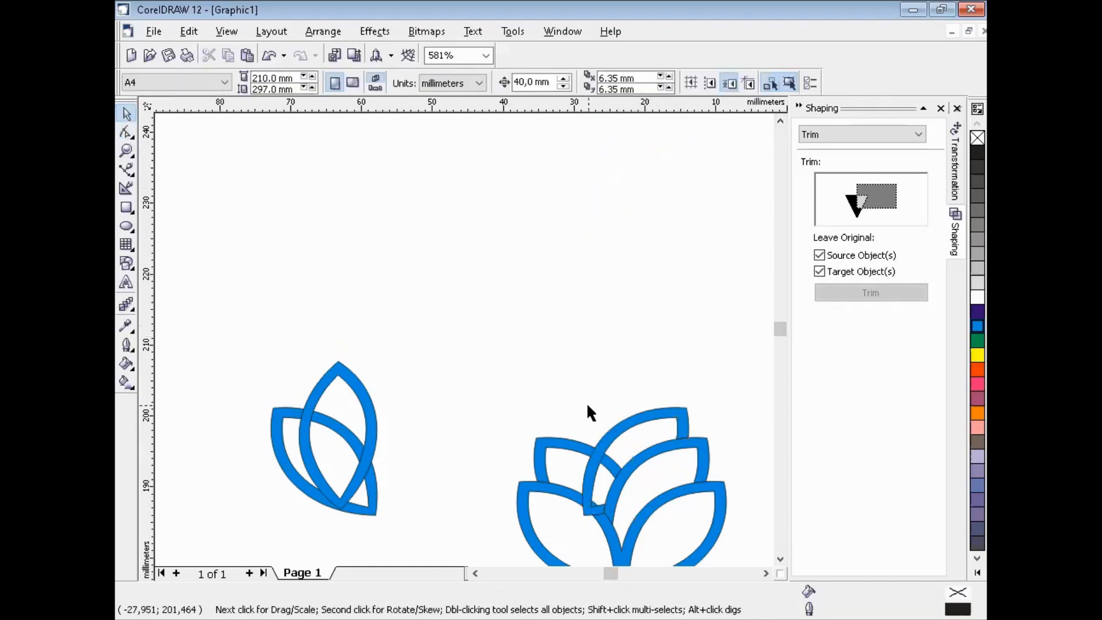
- Trim the upper right petal with the left middle petal, keeping both originals
click(560, 445)
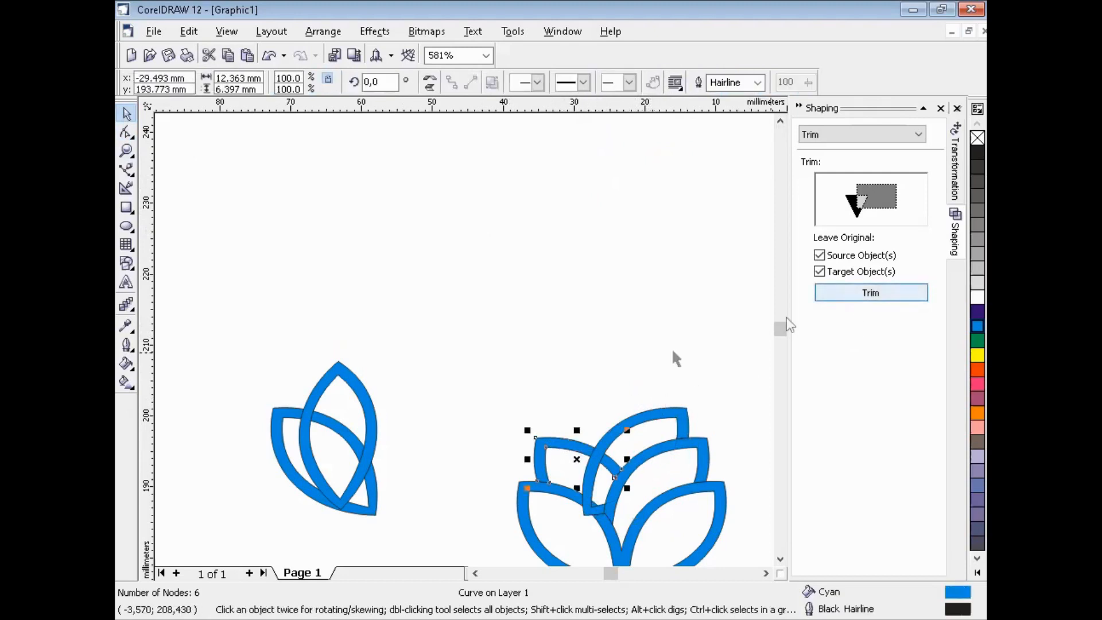
click(550, 372)
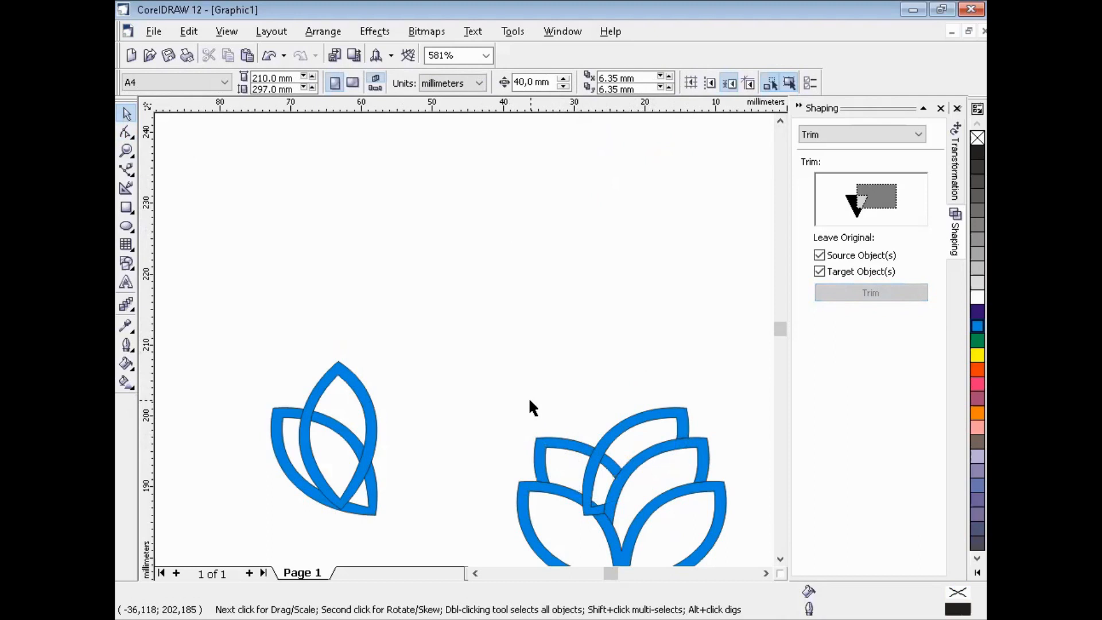
click(550, 447)
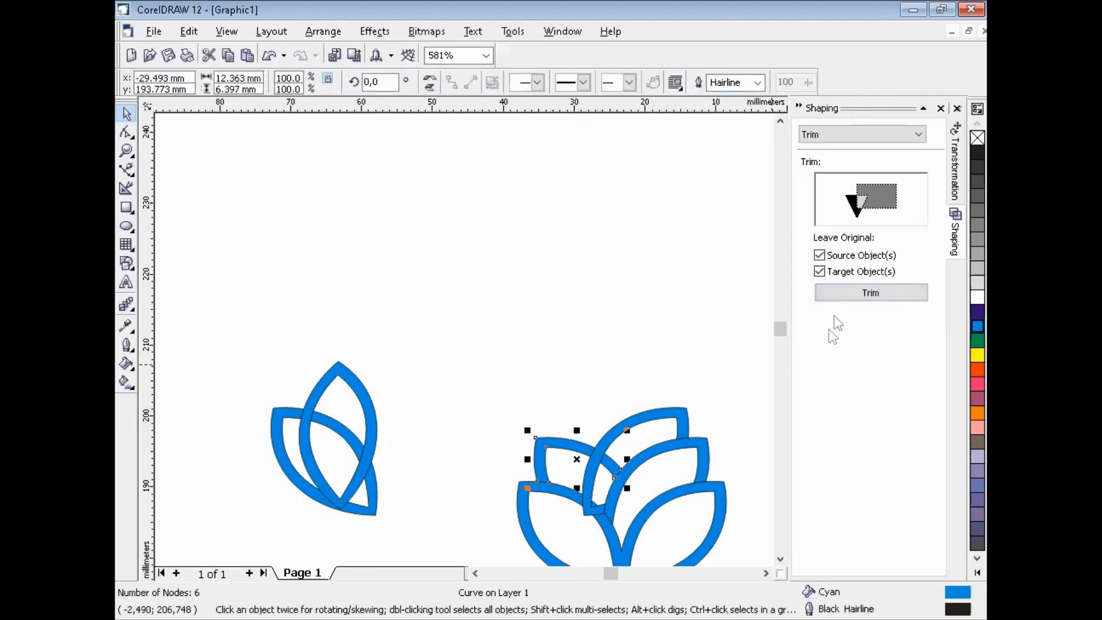
click(846, 292)
click(644, 415)
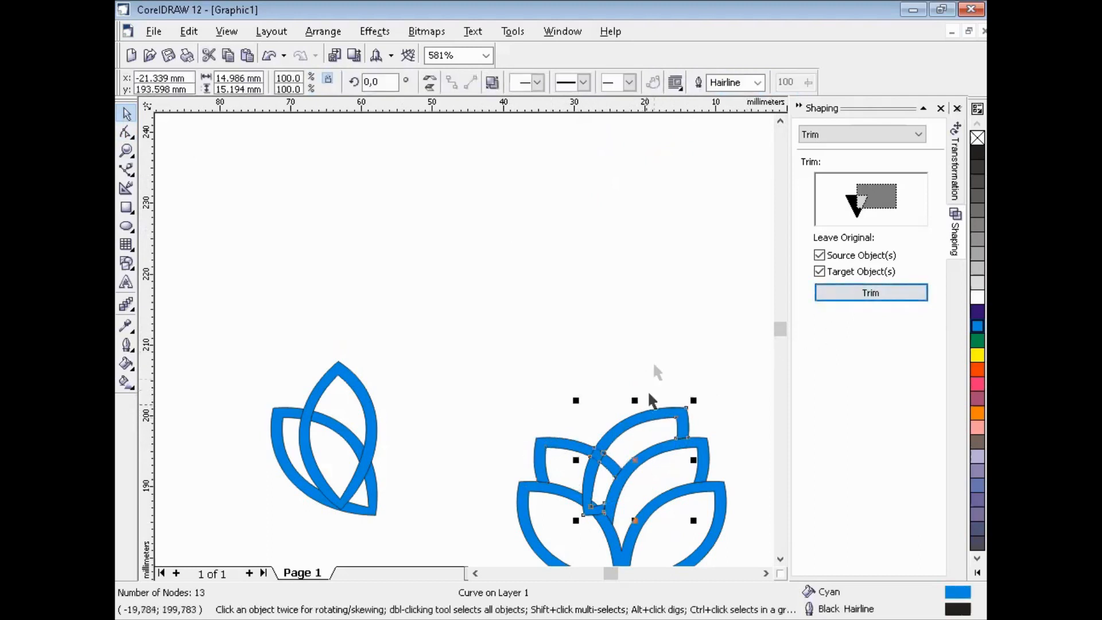
click(662, 306)
- Shift the newly trimmed upper right petal 40 mm up, away from the lotus
click(631, 418)
key(Up)
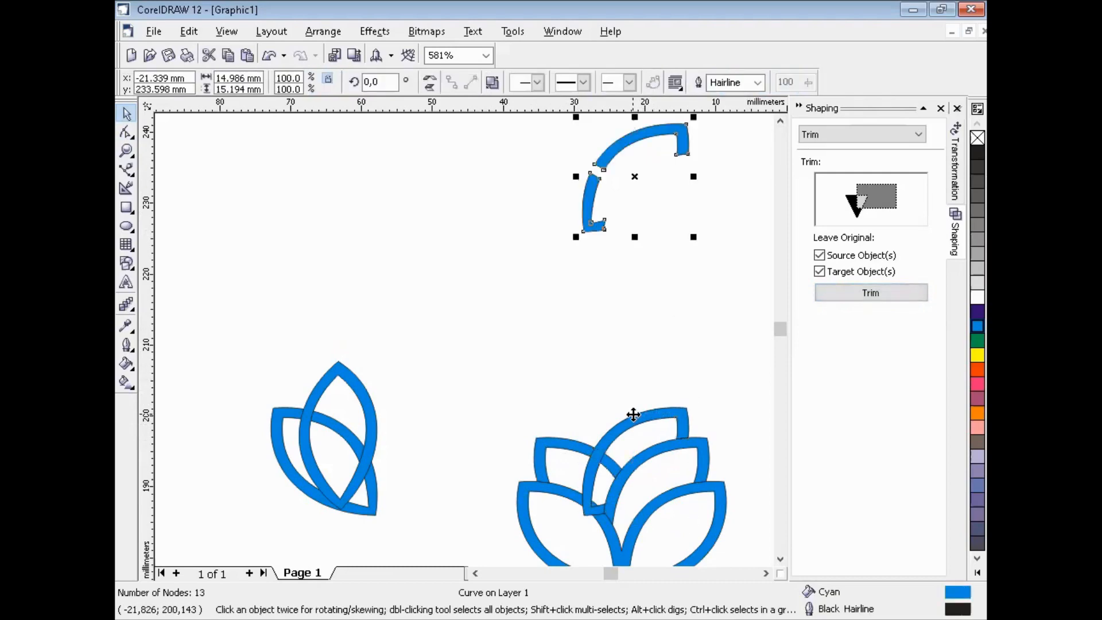
click(621, 338)
- Delete all nodes of the severed lower left piece of the raised petal, leaving only its upper arc
click(126, 131)
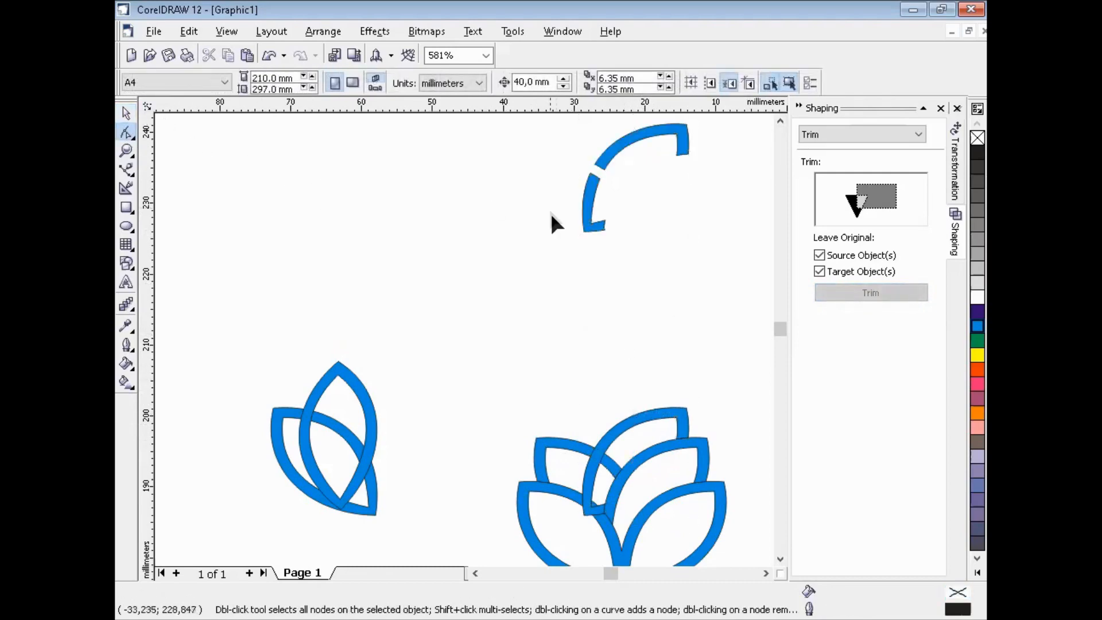
click(586, 223)
drag(562, 202, 636, 244)
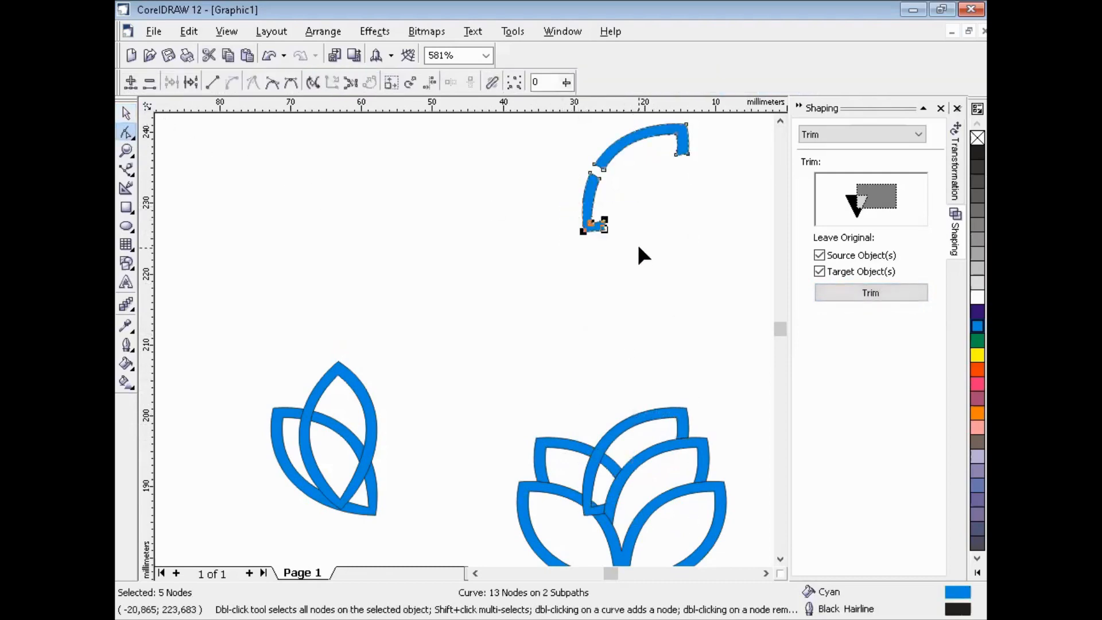
key(Delete)
click(593, 167)
key(Delete)
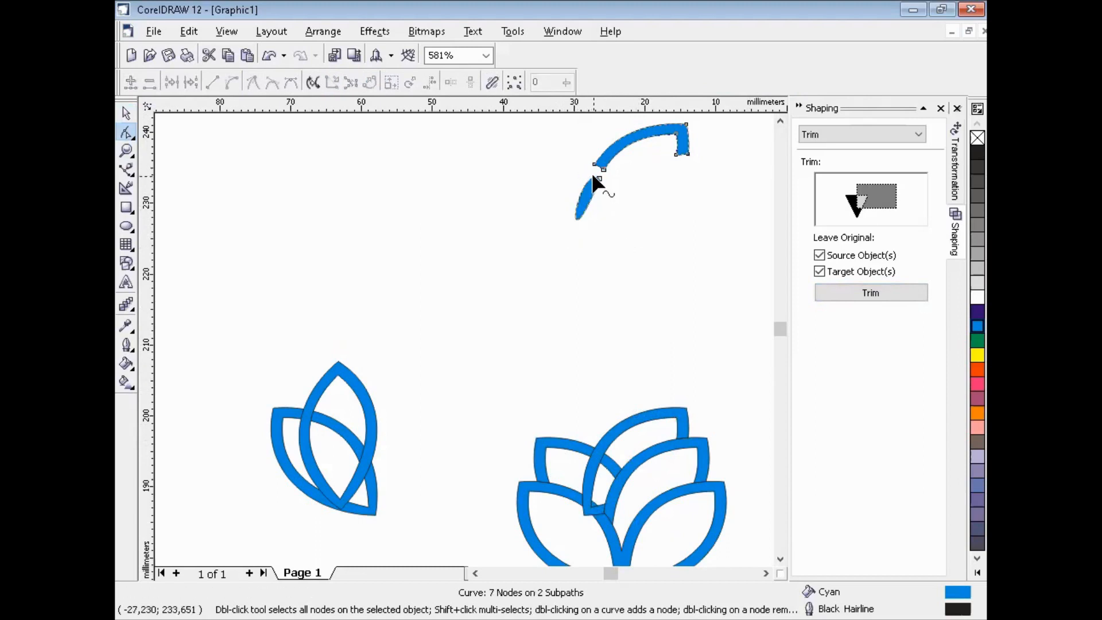
click(600, 179)
key(Delete)
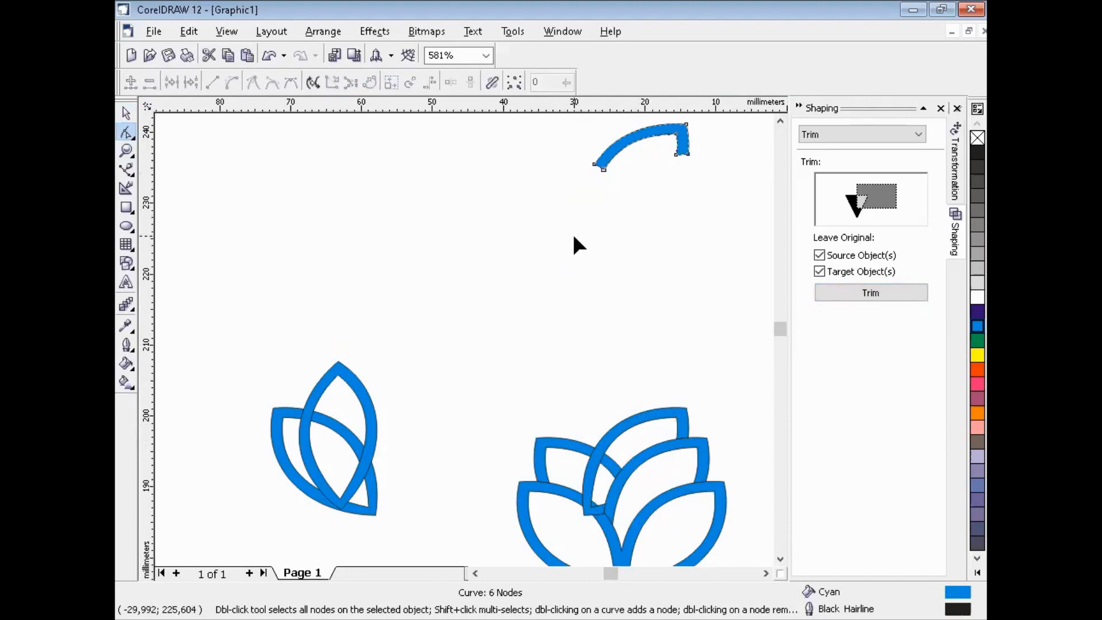
- Try the shortened upper right arc 40 mm lower on the lotus and shift it back up
click(127, 114)
click(590, 154)
click(601, 161)
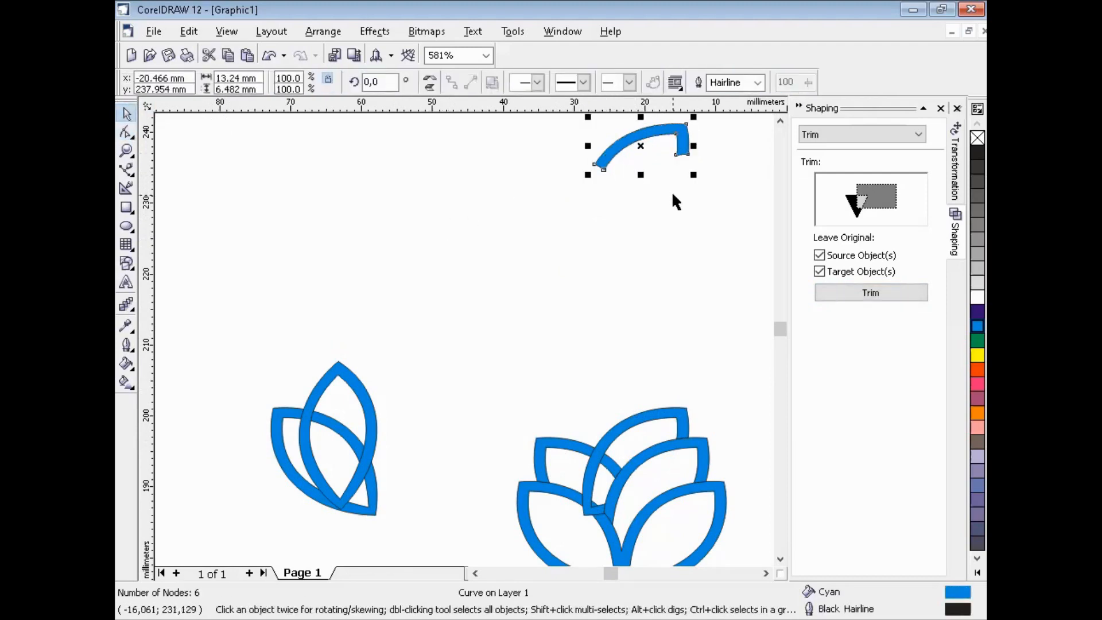
key(Down)
key(Up)
key(Down)
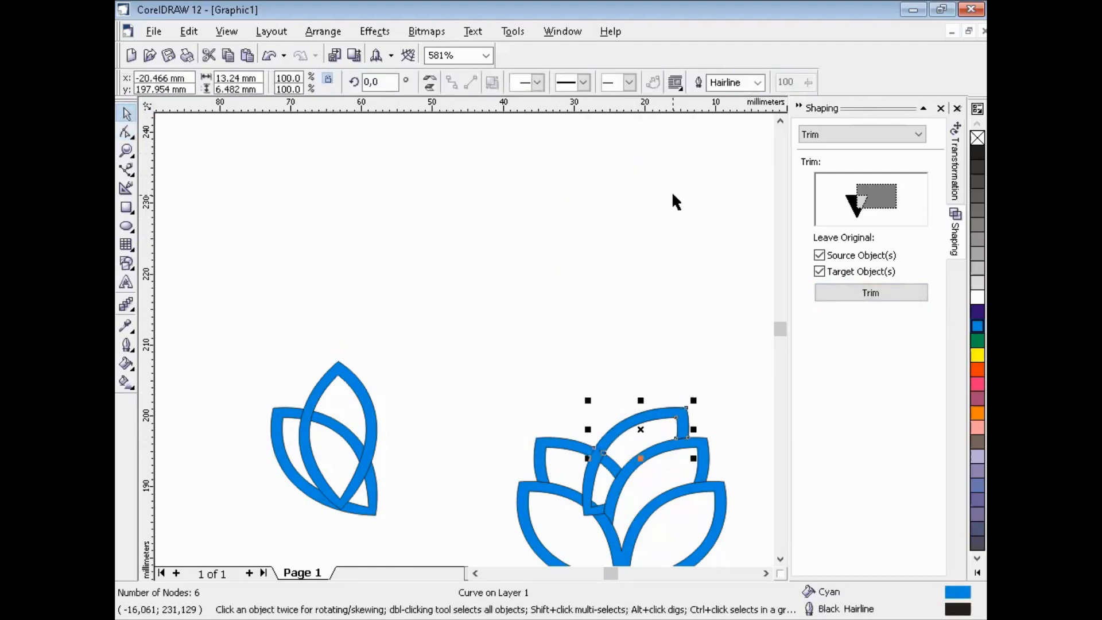
key(Up)
click(675, 345)
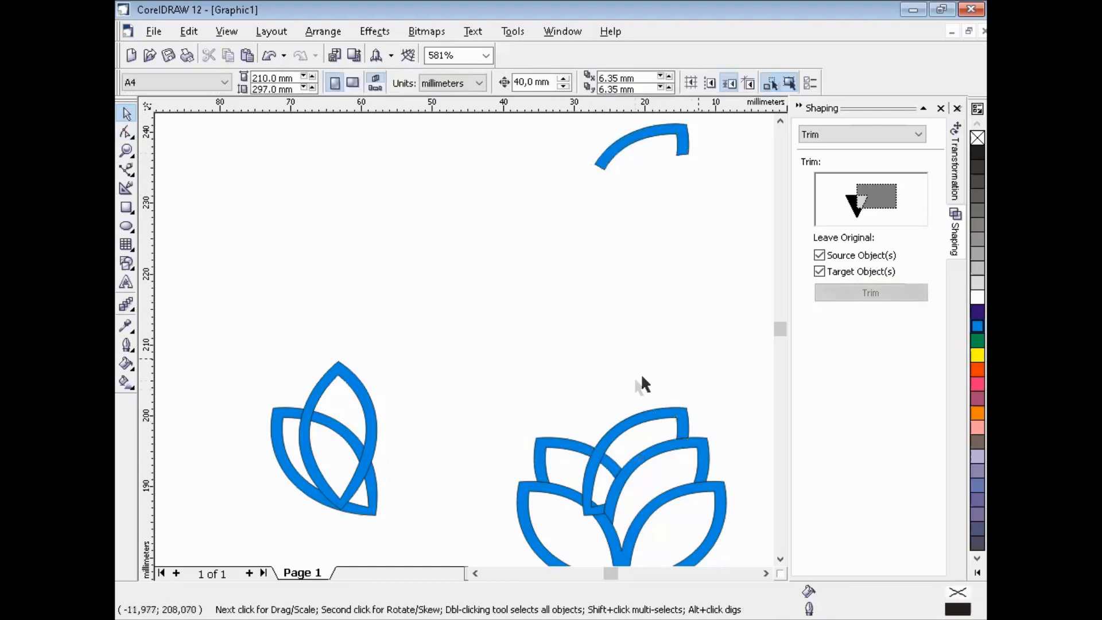
- Delete the longer upper right petal outline in the lotus and shift the shortened arc 40 mm down into its place
click(640, 414)
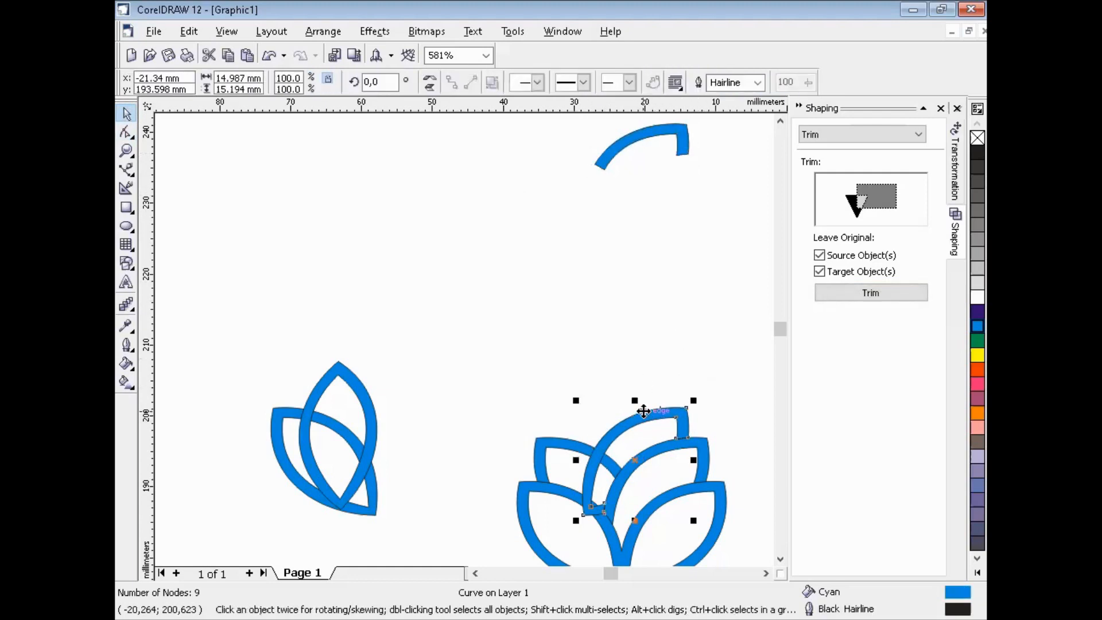
click(641, 407)
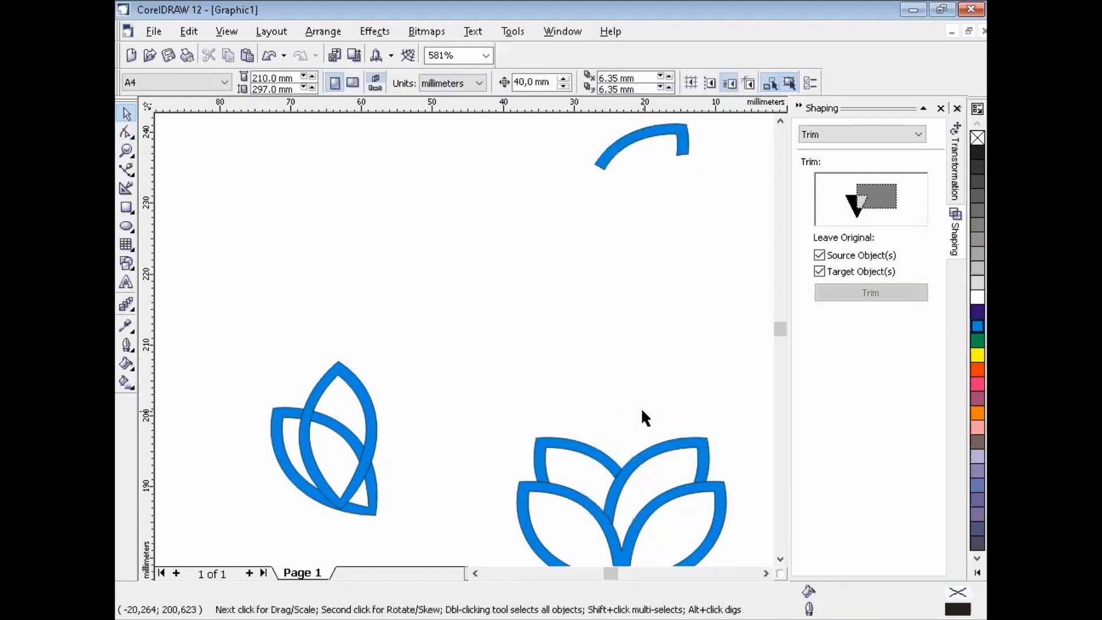
click(659, 132)
key(Down)
click(606, 362)
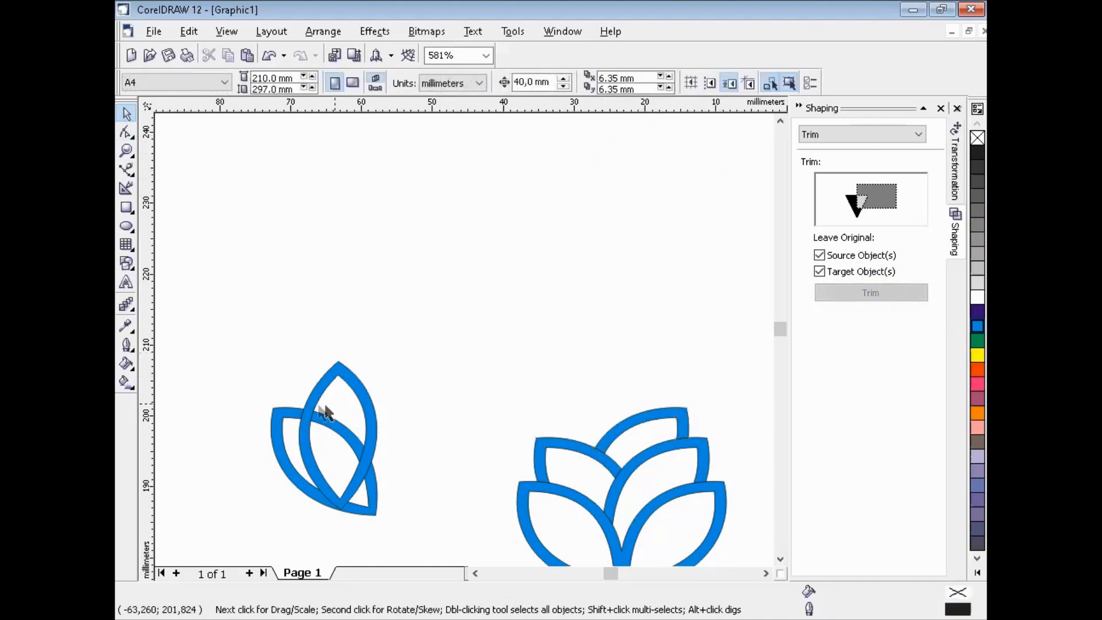
- Shift the left-leaning upper petal beside the lotus 40 mm right onto the lotus
click(286, 423)
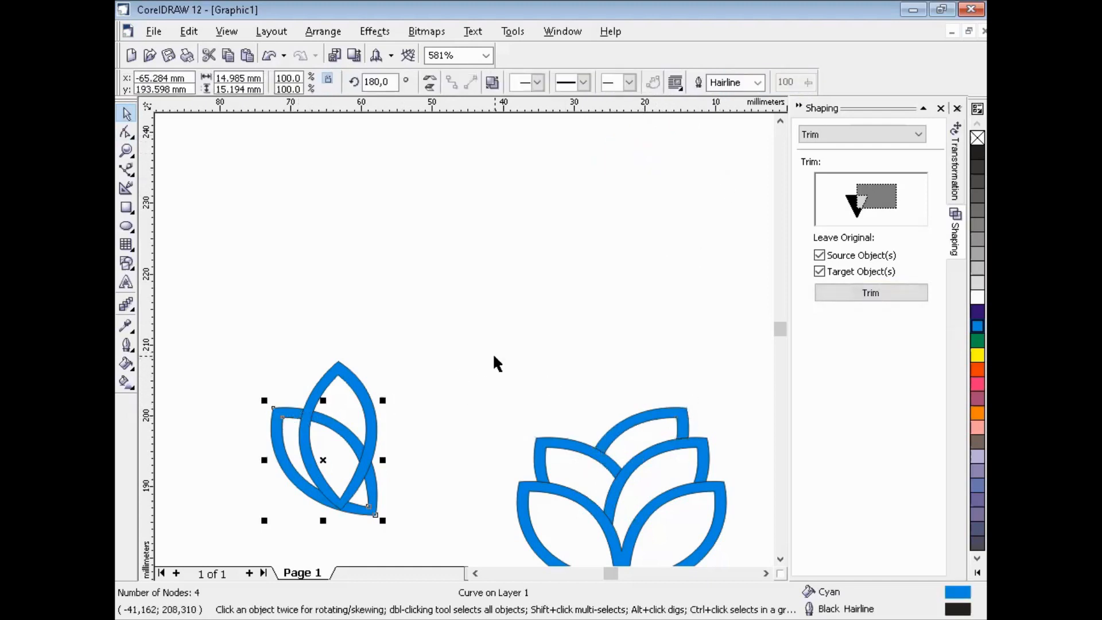
key(Right)
click(640, 366)
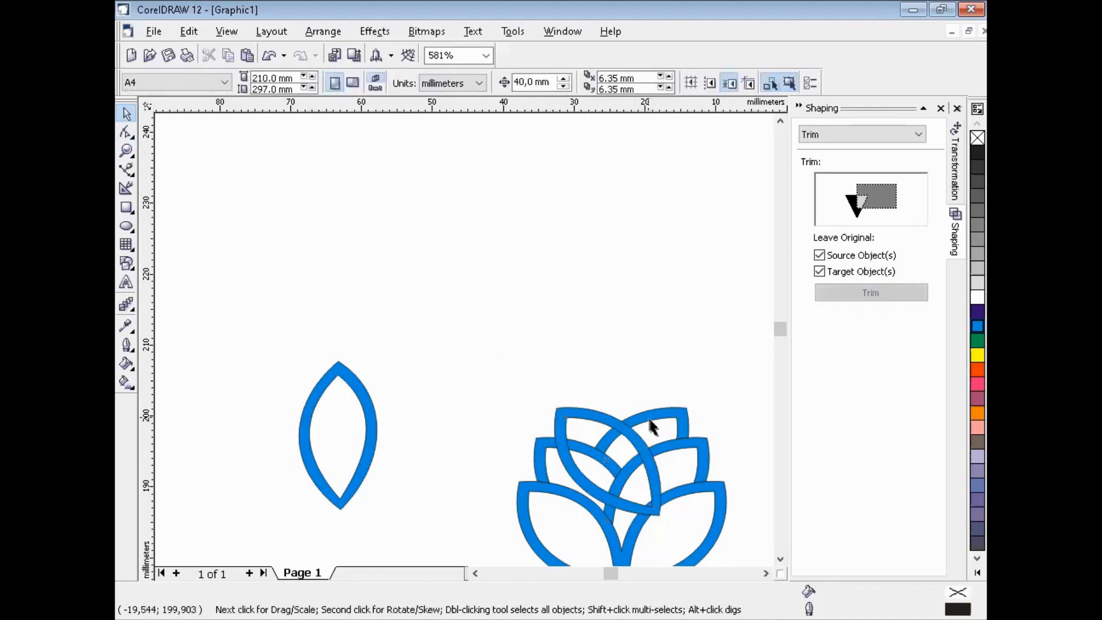
- Trim the newly placed upper left petal with the upper right arc, keeping both originals
click(670, 419)
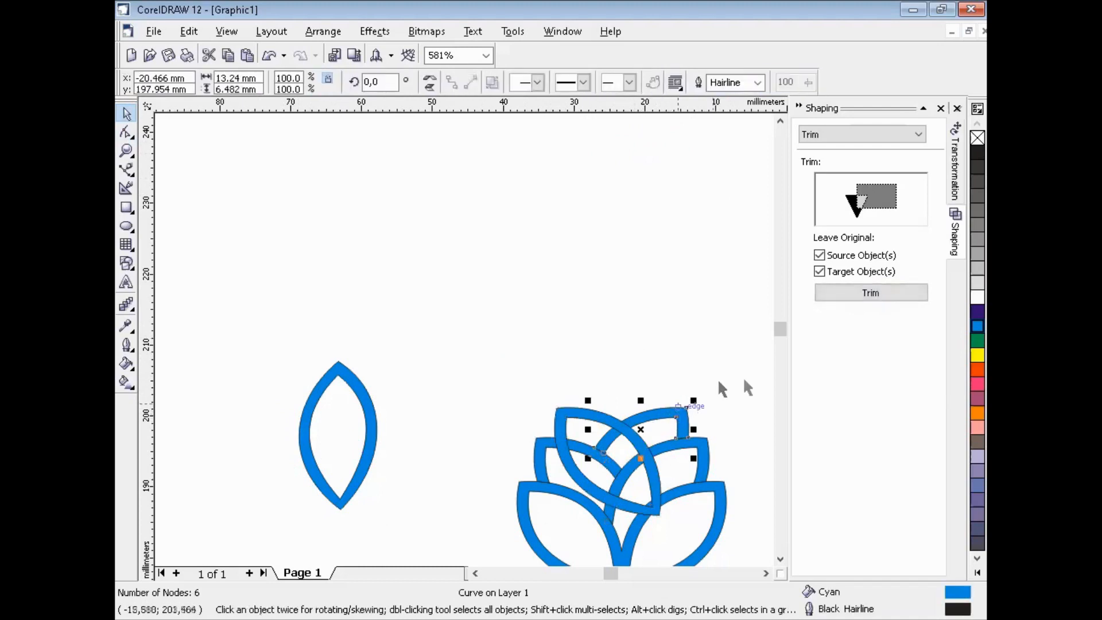
click(870, 293)
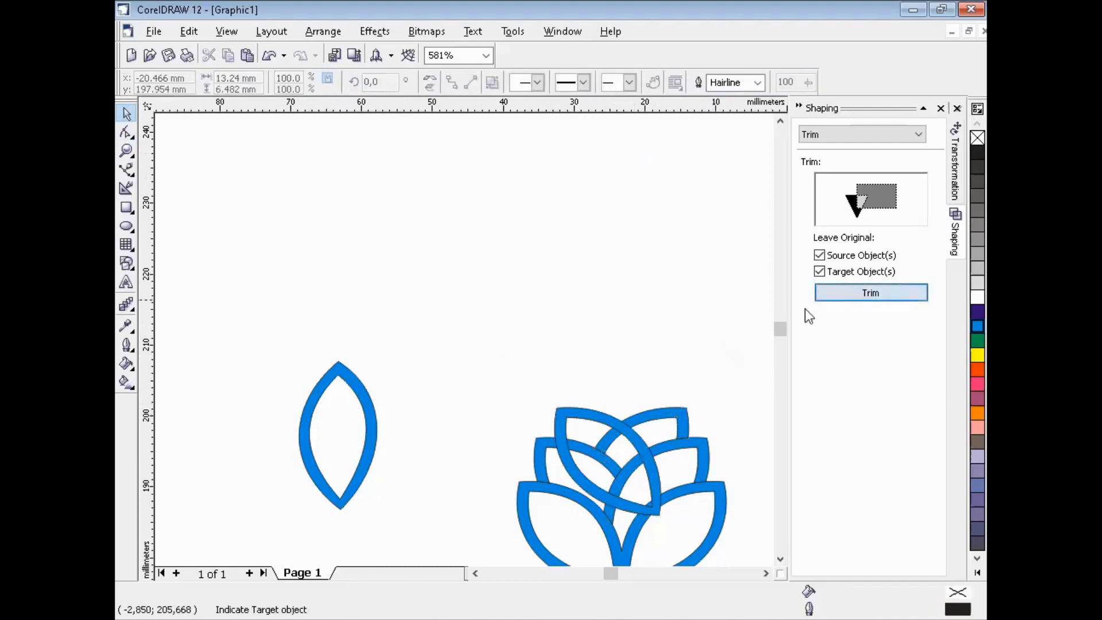
click(584, 420)
click(650, 320)
- Shift the trimmed upper left petal 40 mm up and its untrimmed original 40 mm down, both off the lotus
click(564, 410)
key(Up)
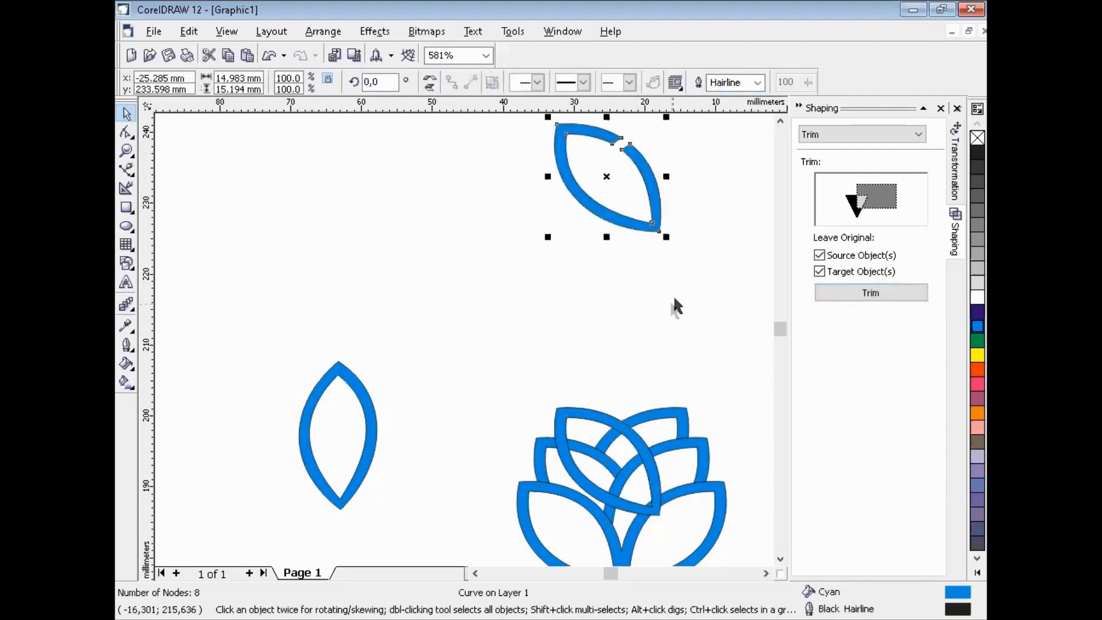
click(697, 259)
click(590, 422)
key(Down)
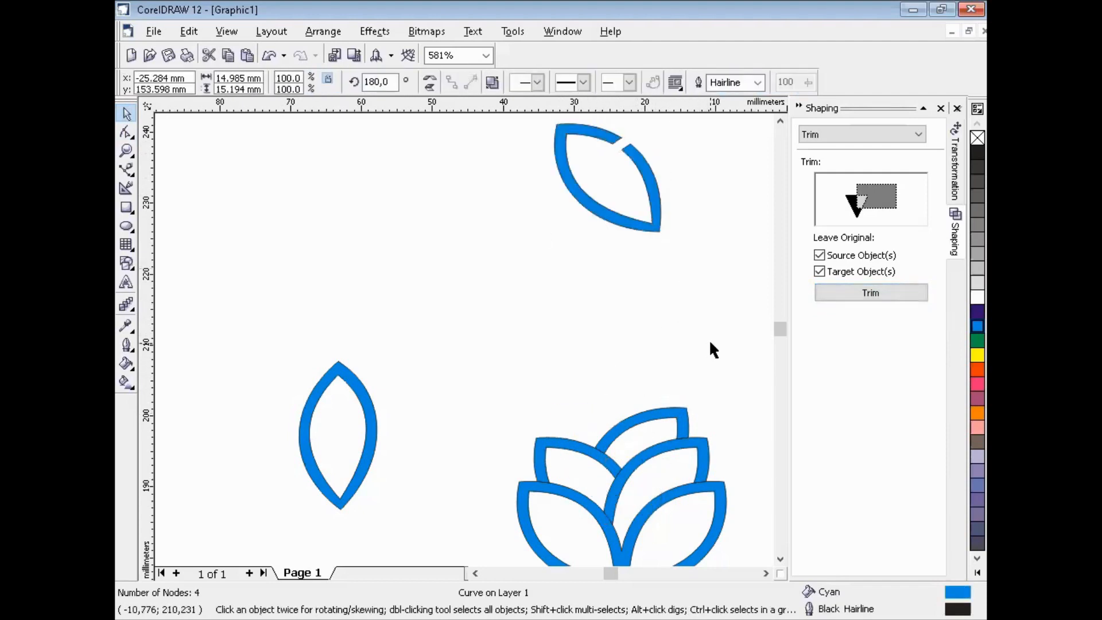
- Shift the trimmed upper left petal 40 mm down, back into its place on the lotus
click(660, 202)
key(Down)
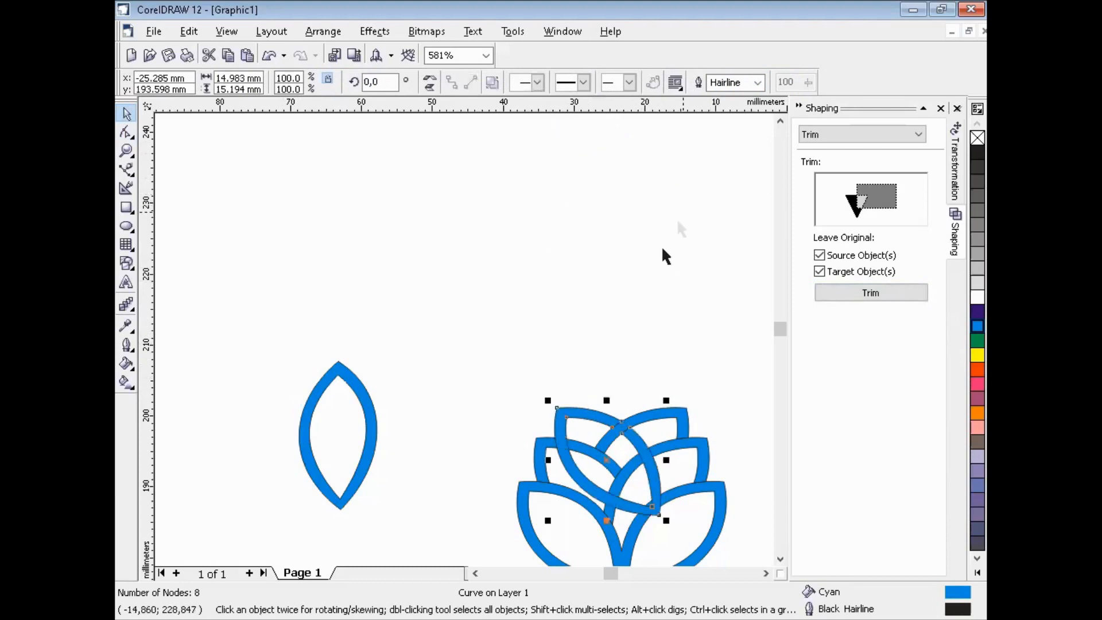
click(645, 287)
- Trim the upper left petal with the left middle petal, keeping both originals
click(555, 449)
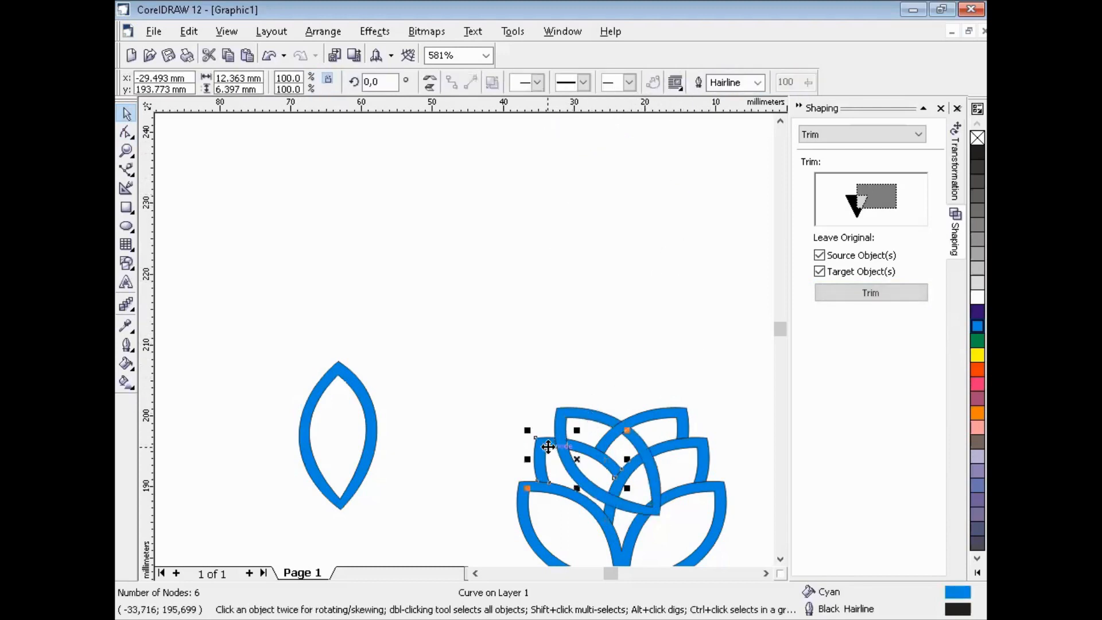
click(849, 292)
click(579, 416)
click(644, 346)
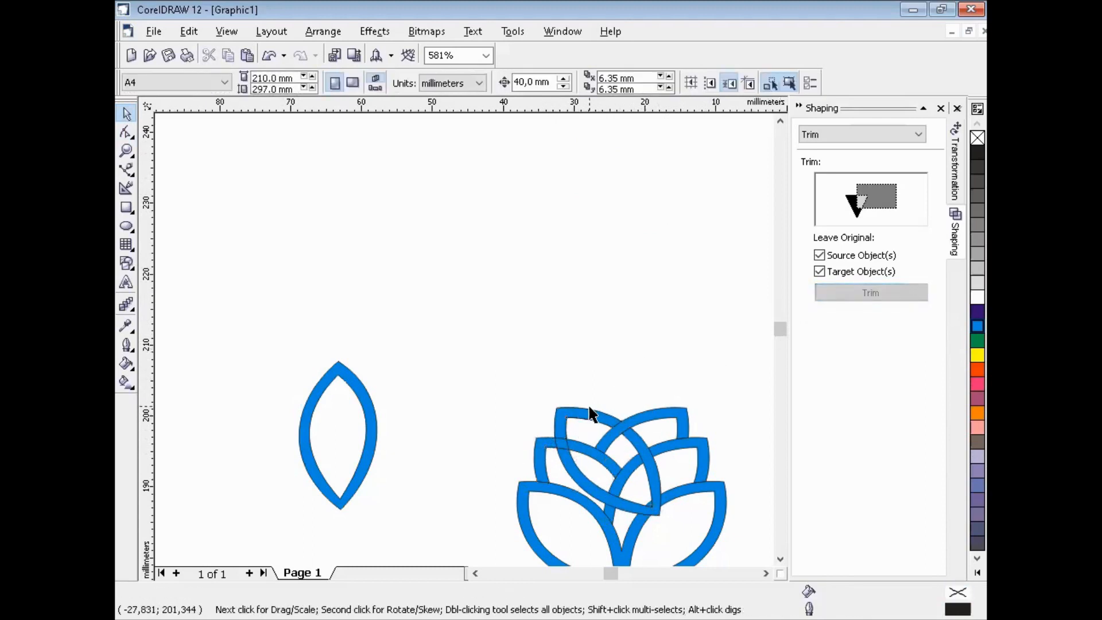
- Shift the twice-trimmed upper left petal 40 mm up, away from the lotus
click(591, 412)
key(Up)
click(643, 368)
- Delete the lower nodes of the twice-trimmed upper left petal, keeping only its outer tip piece
click(656, 199)
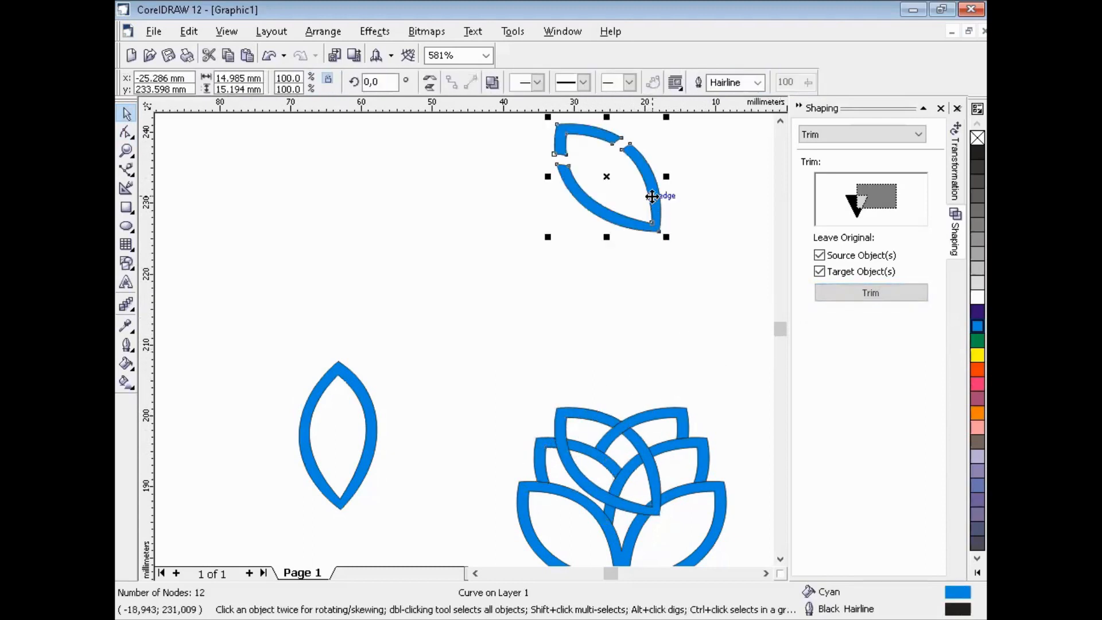
click(127, 133)
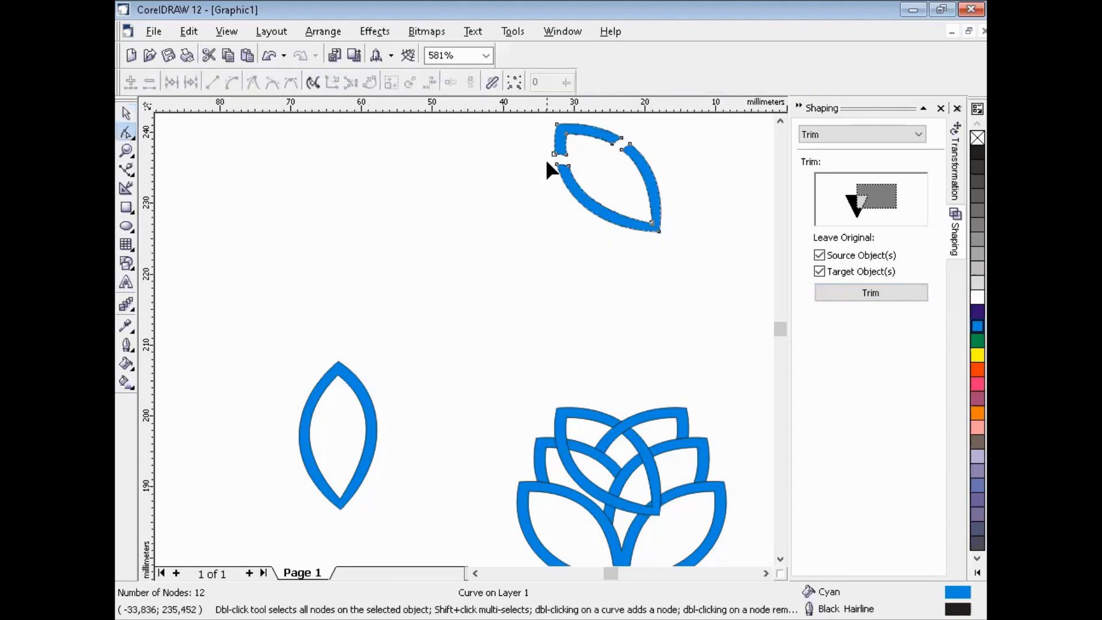
drag(549, 161, 670, 240)
key(Delete)
key(Delete)
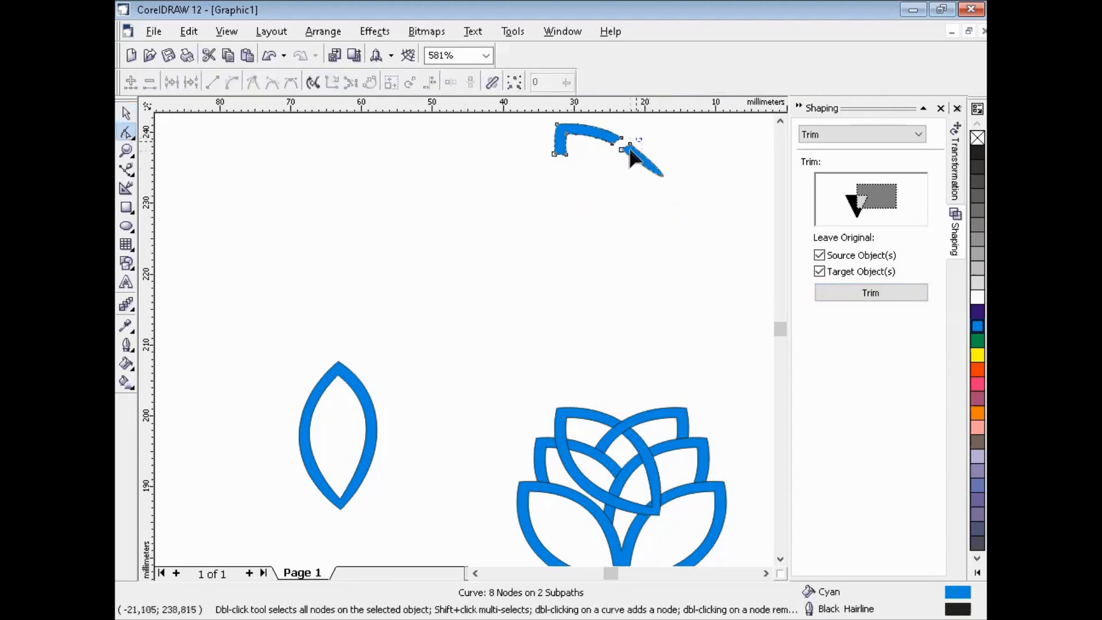
click(630, 150)
key(Delete)
click(619, 151)
key(Delete)
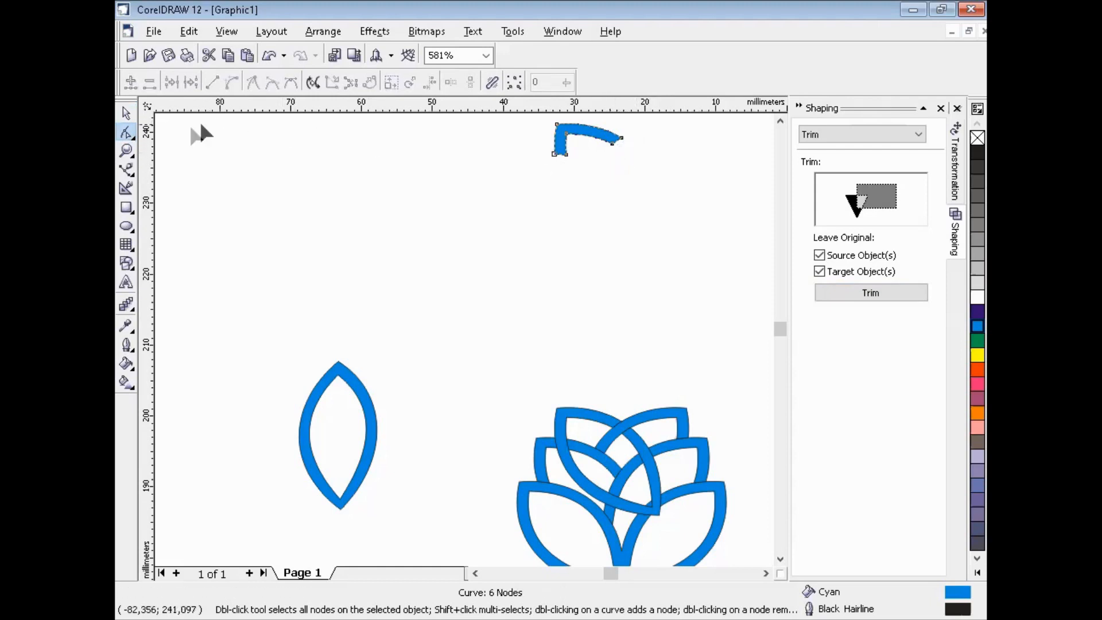
click(127, 113)
click(527, 287)
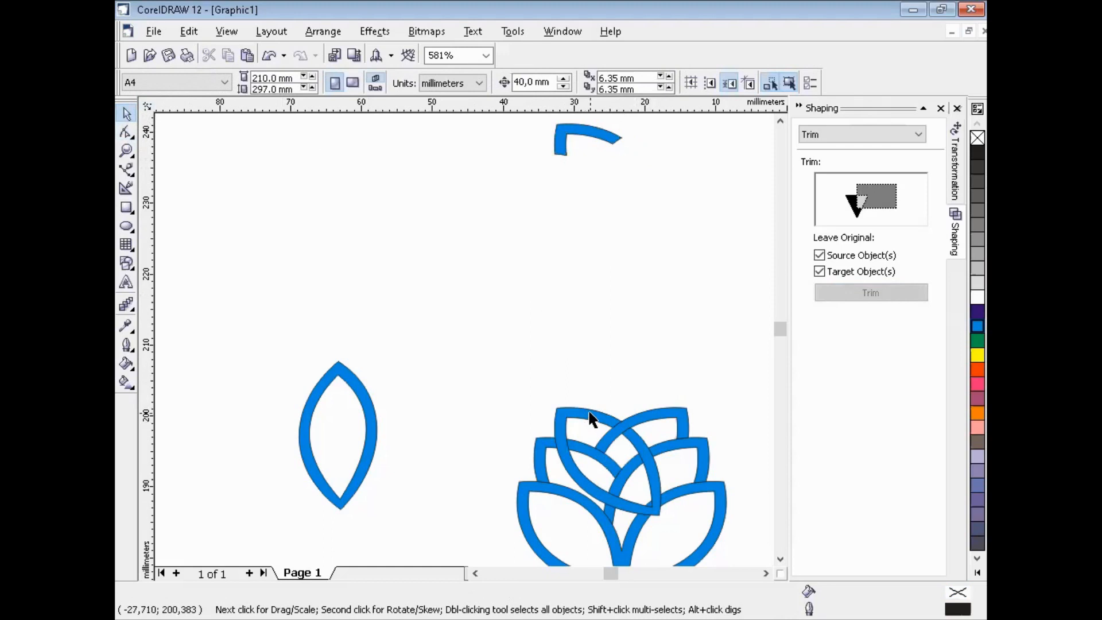
- Delete the upper left petal still on the lotus and shift its cleaned tip piece 40 mm down into that place
click(589, 412)
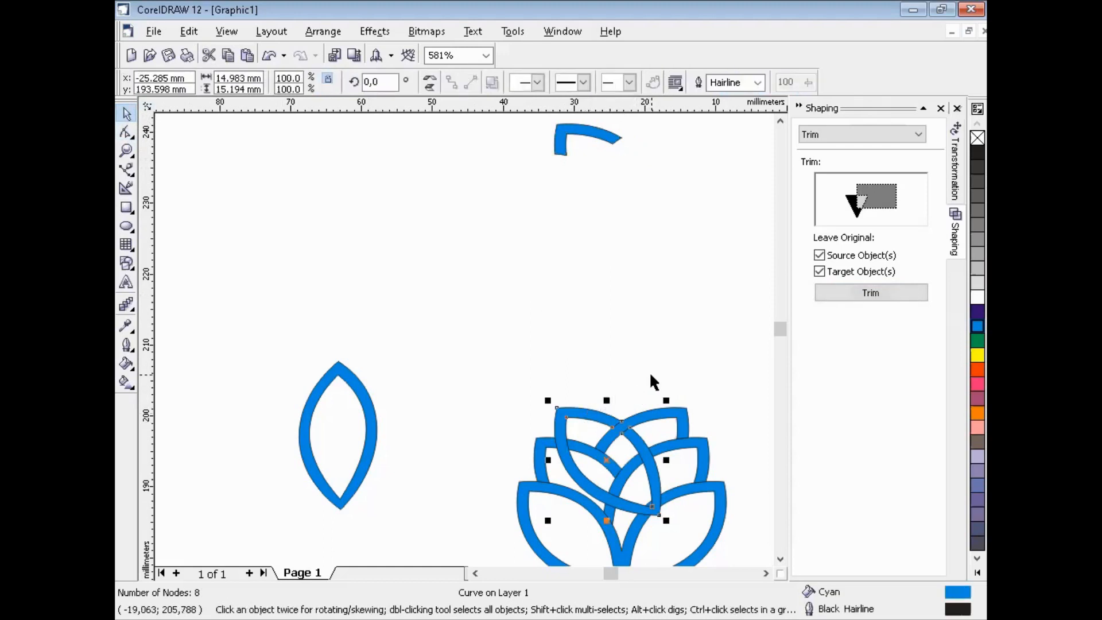
key(Delete)
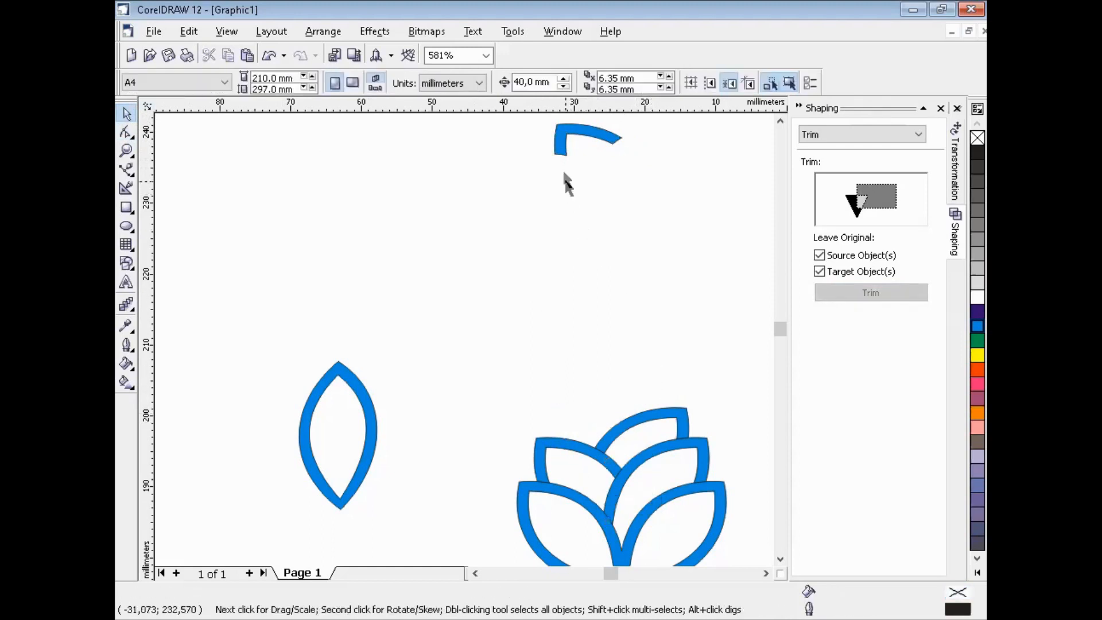
click(564, 143)
key(Up)
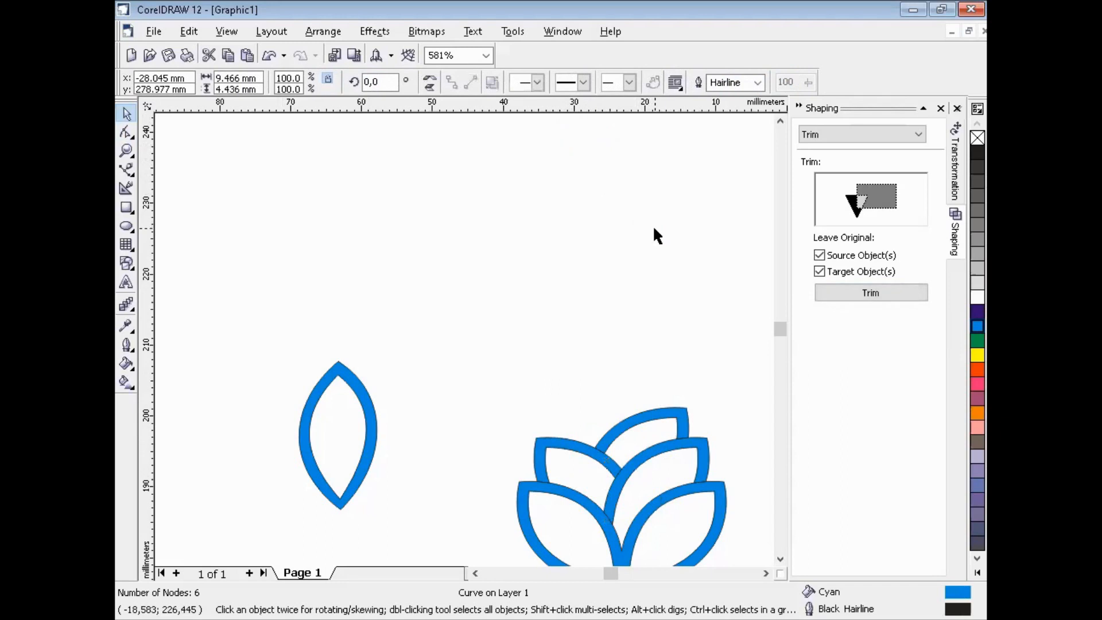
key(Down)
key(Down)
click(655, 226)
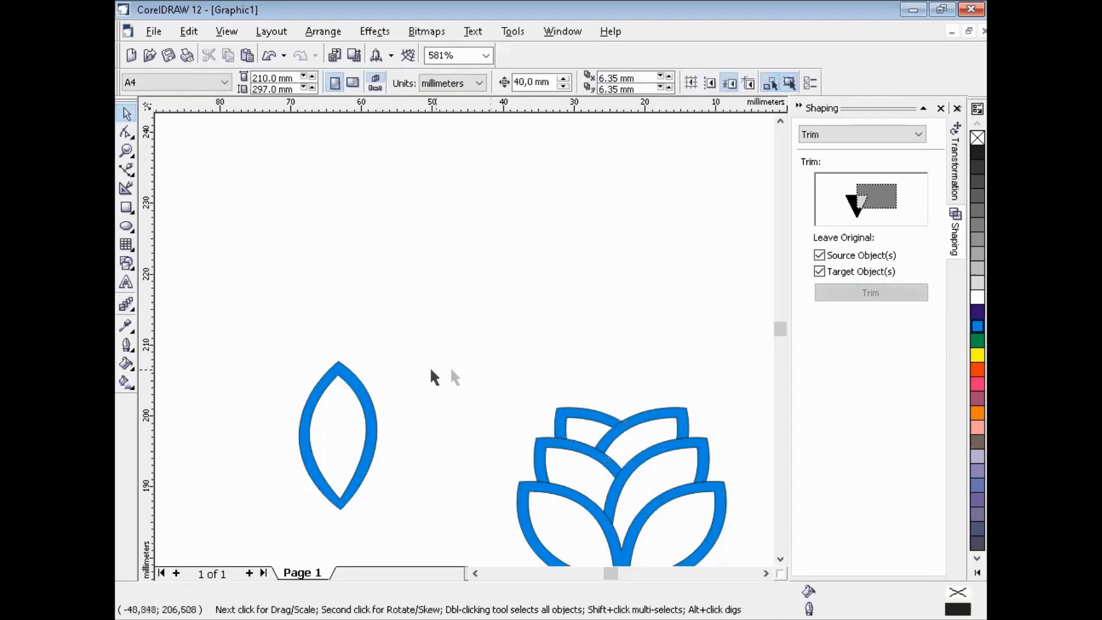
- Shift the upright petal 40 mm right, onto the centre of the lotus
click(373, 402)
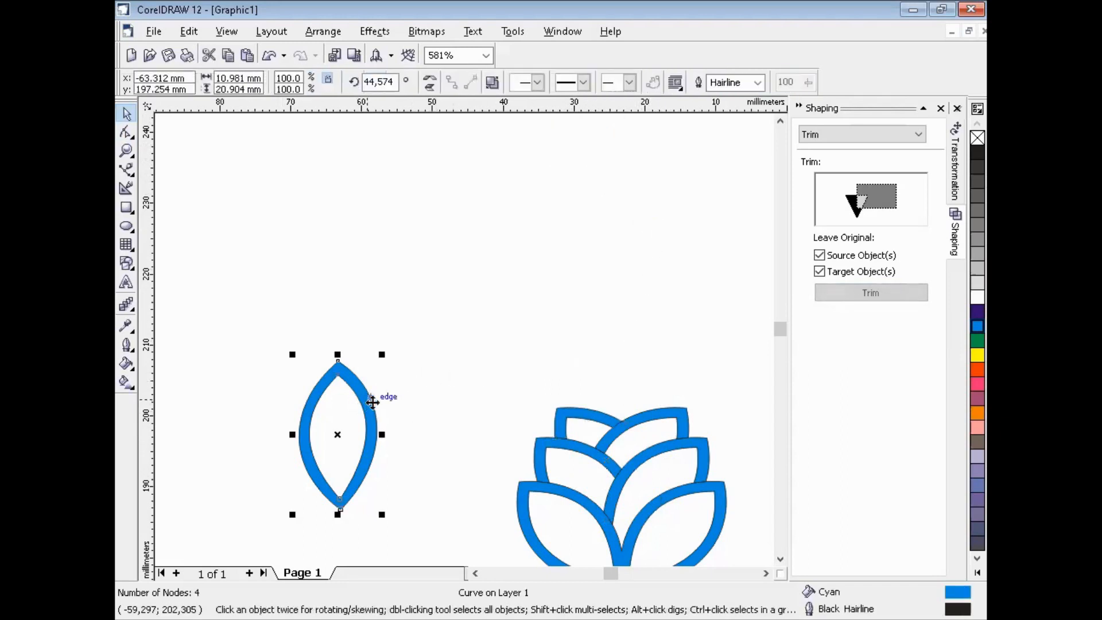
key(Right)
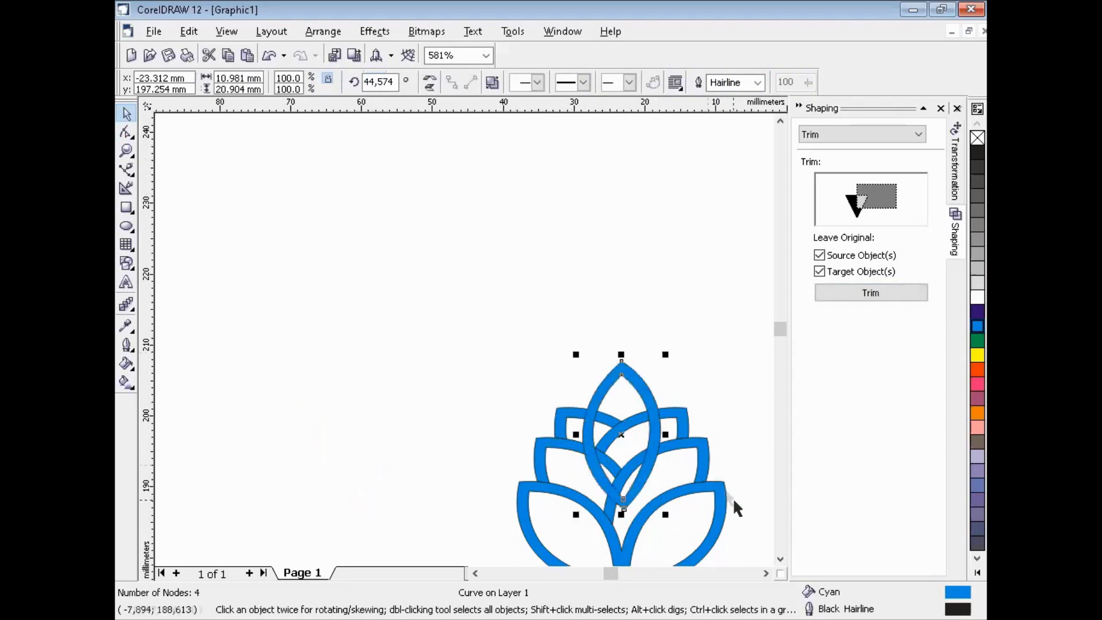
click(782, 560)
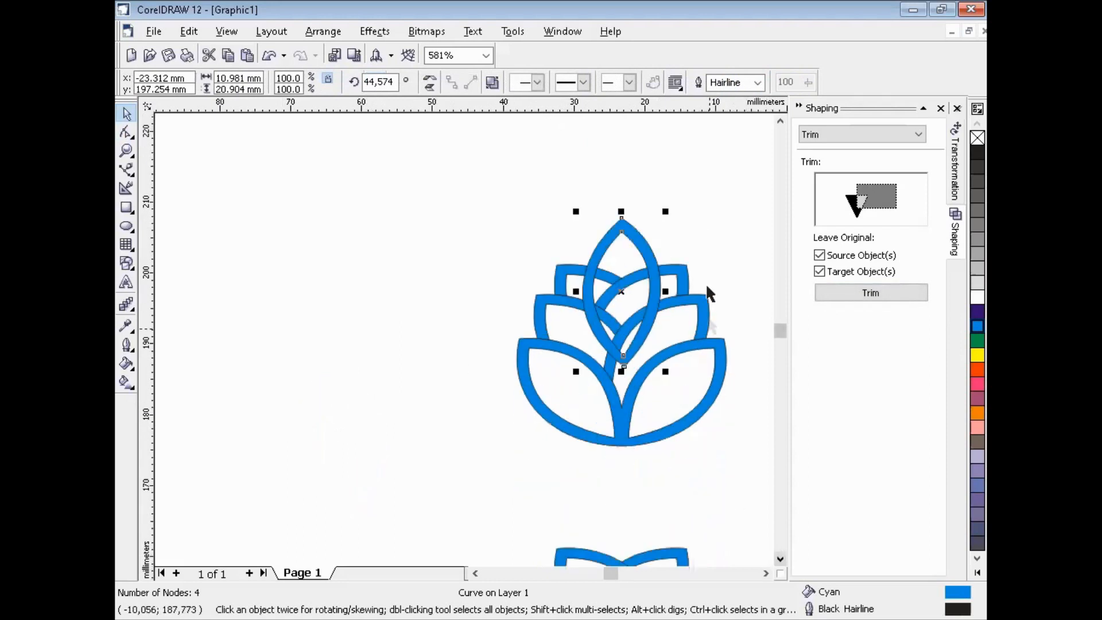
click(694, 222)
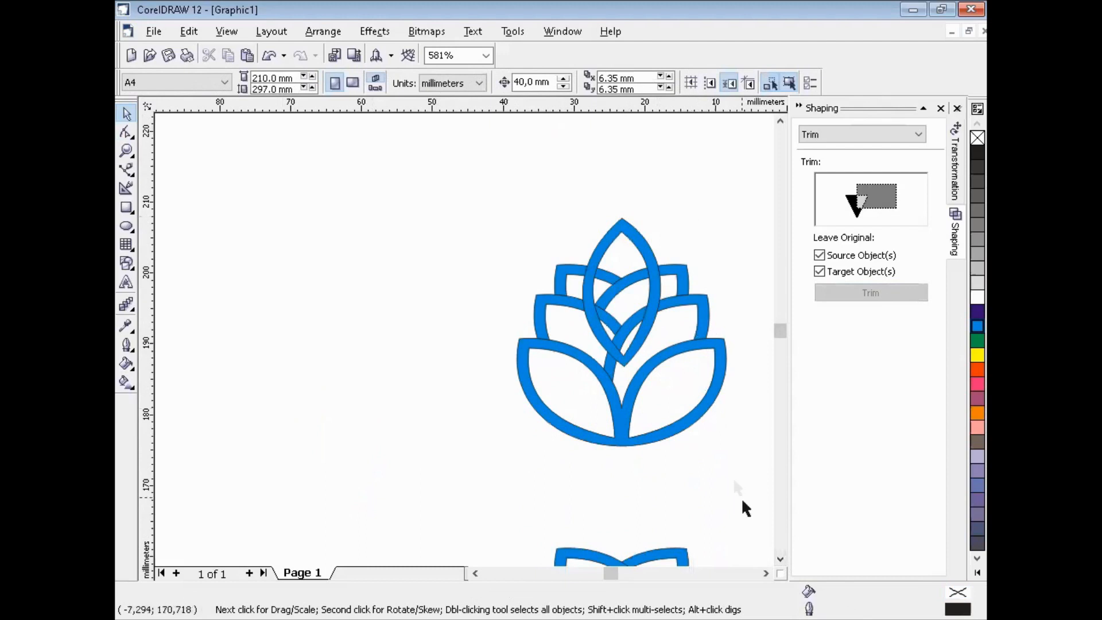
- Trim the central upright petal with the upper right petal, keeping both originals
click(780, 560)
click(779, 563)
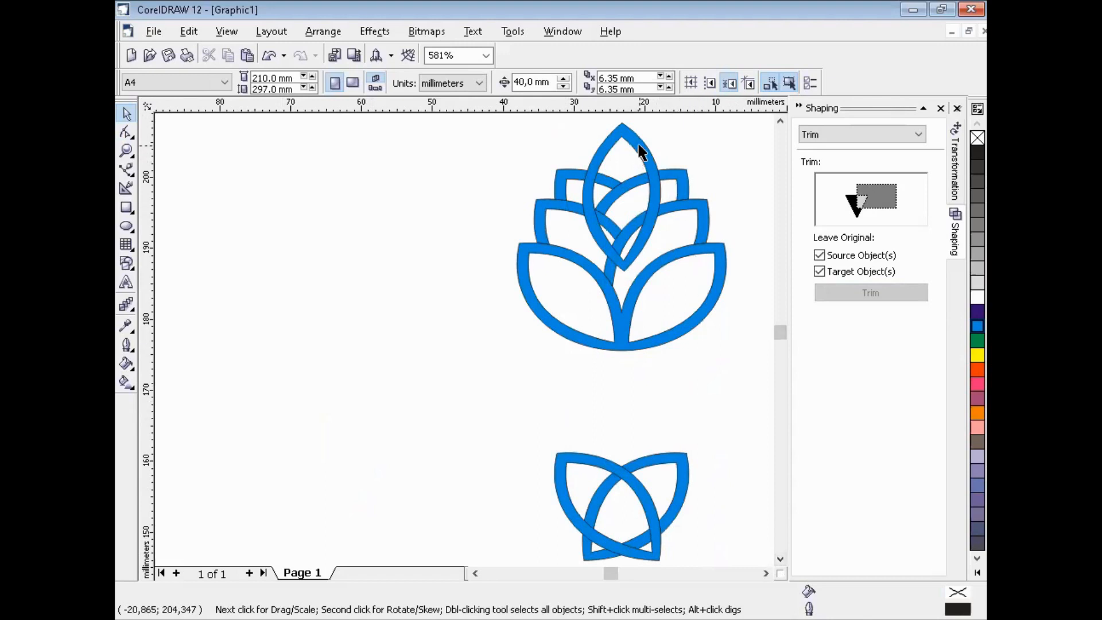
click(667, 178)
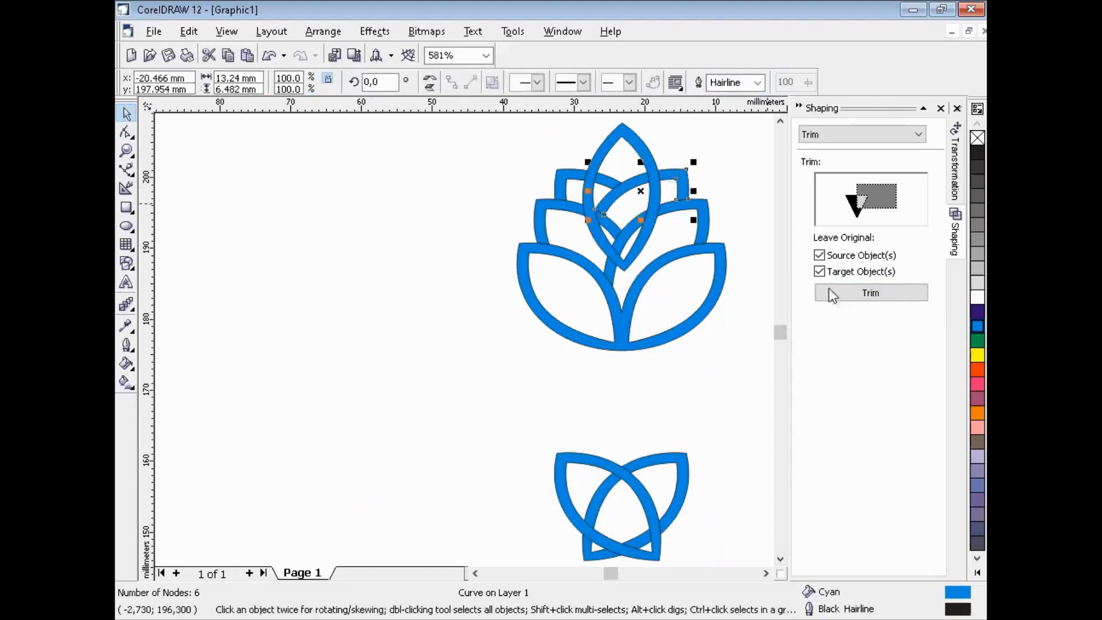
click(832, 295)
click(660, 147)
click(702, 146)
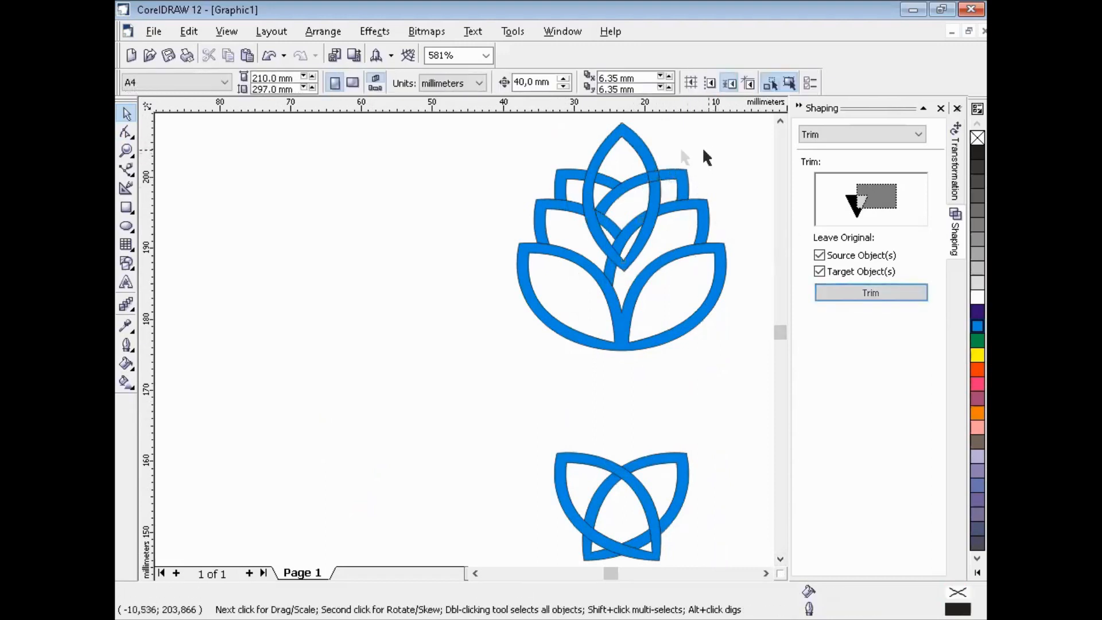
- Shift the trimmed central petal 40 mm up, away from the lotus
click(780, 120)
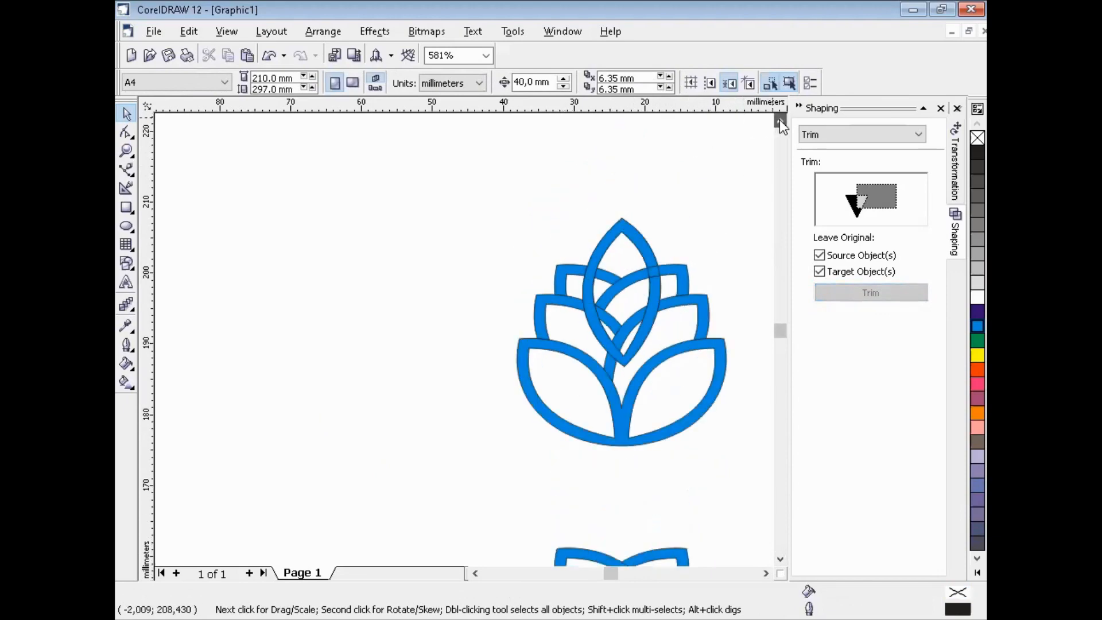
click(780, 120)
click(634, 378)
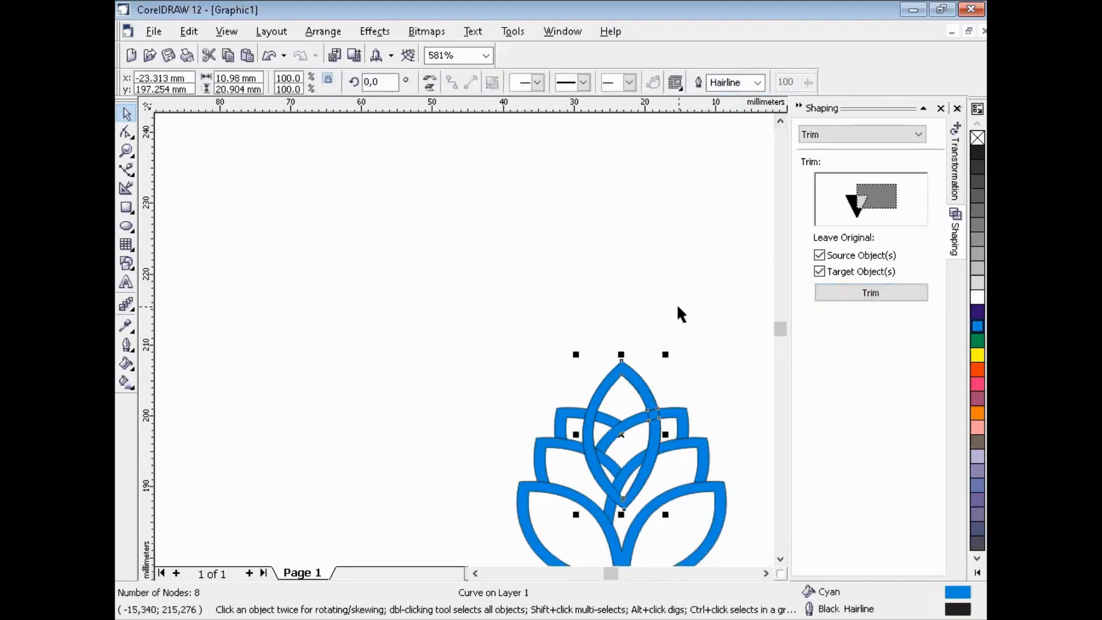
key(Up)
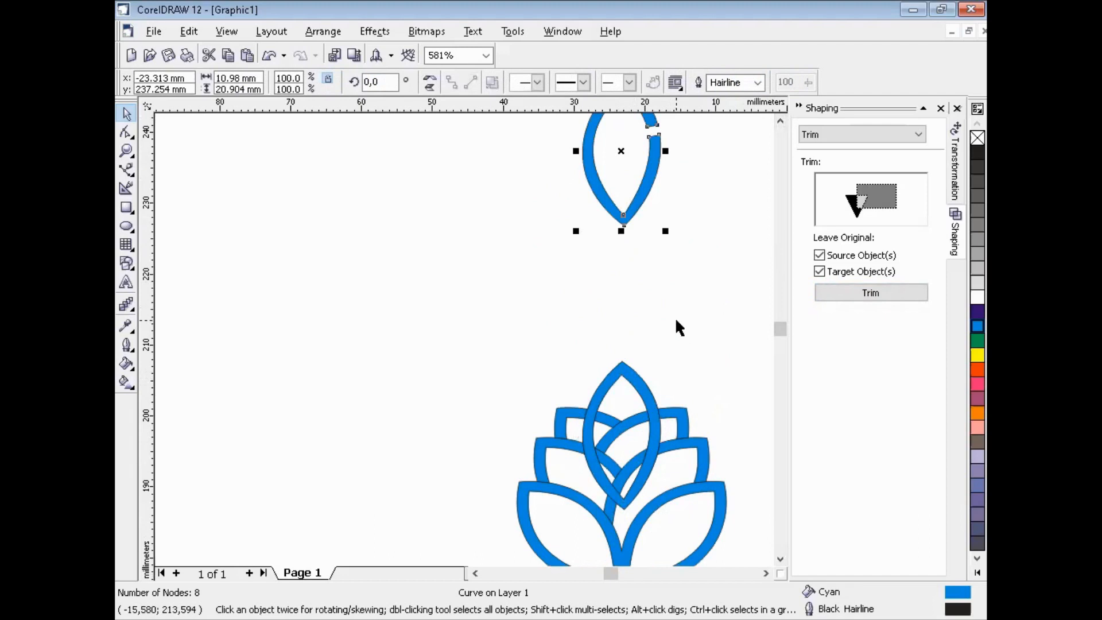
click(676, 322)
- Remove the untrimmed central petal from the lotus and shift the trimmed one 40 mm down, back into its place
click(636, 376)
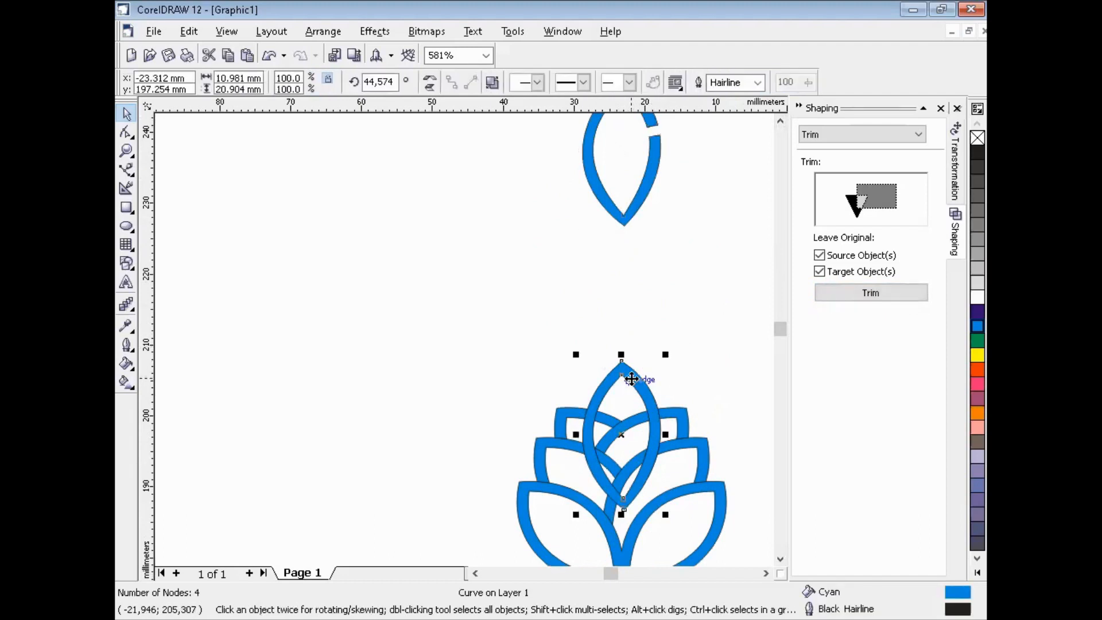
key(Up)
click(641, 214)
click(638, 208)
key(Down)
- Trim the central petal with the upper left petal piece, keeping both originals
click(561, 422)
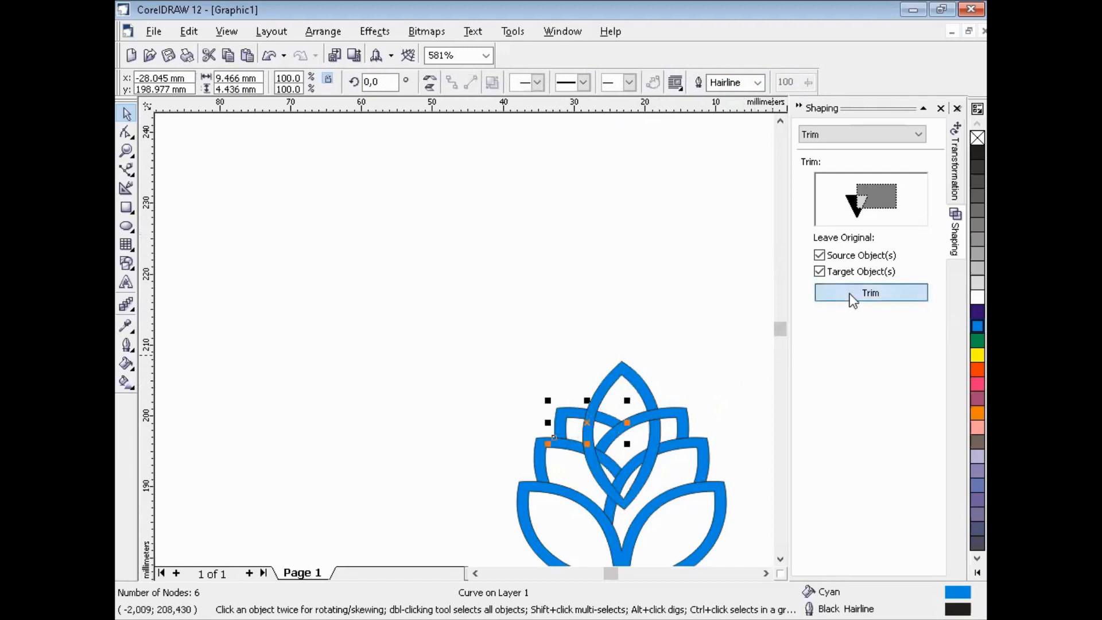
click(851, 294)
click(635, 380)
click(673, 308)
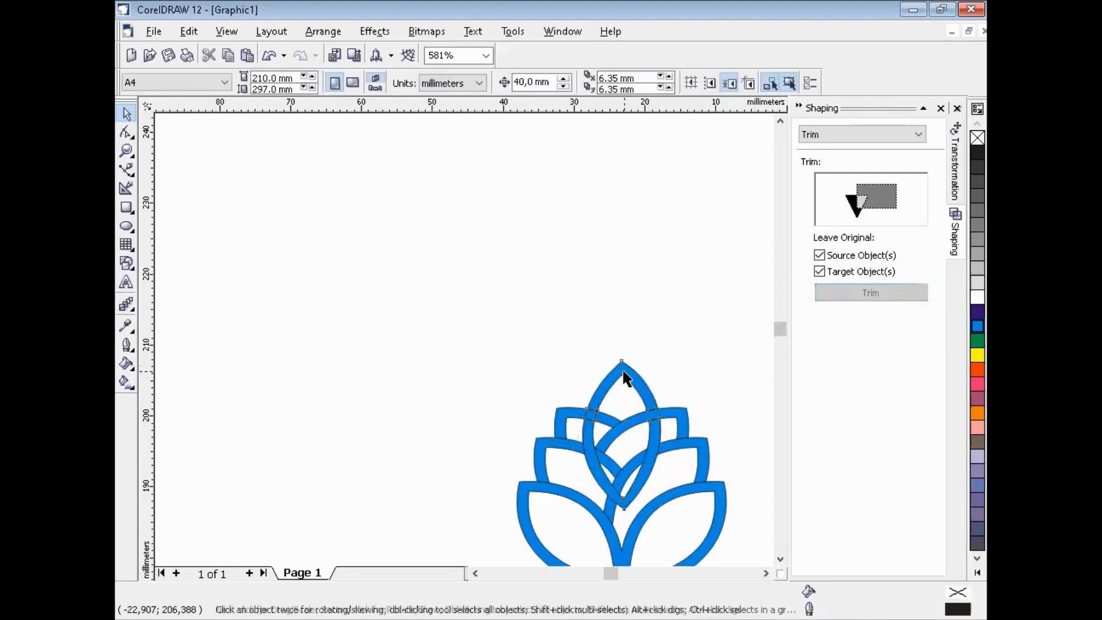
- Shift the twice-trimmed central petal 40 mm up and delete the once-trimmed one left on the lotus
click(621, 376)
key(Up)
click(698, 313)
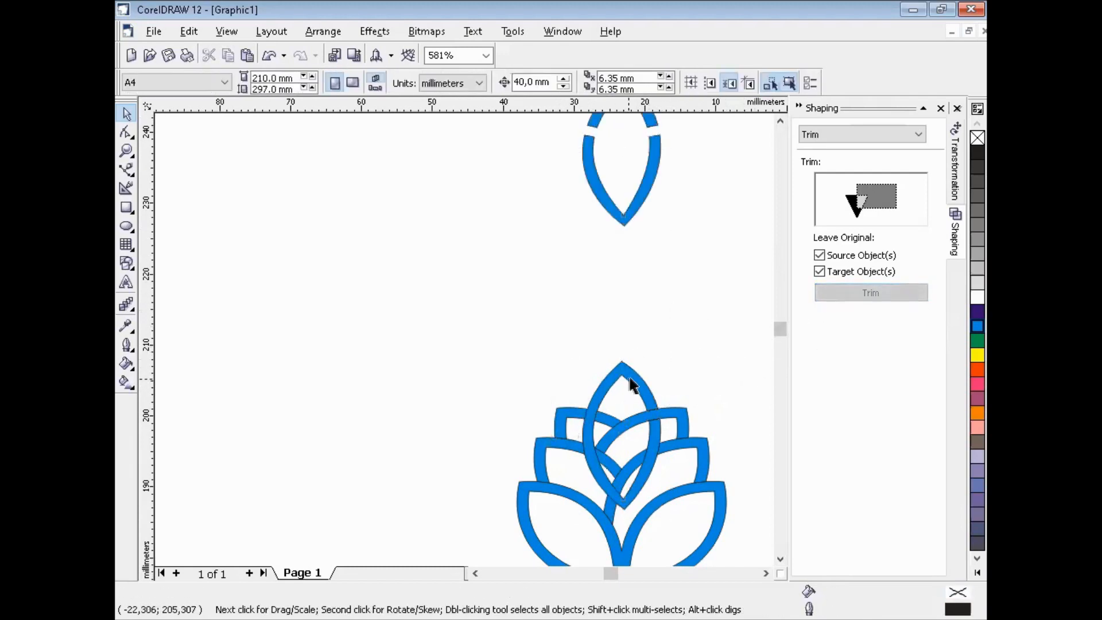
click(630, 382)
key(Delete)
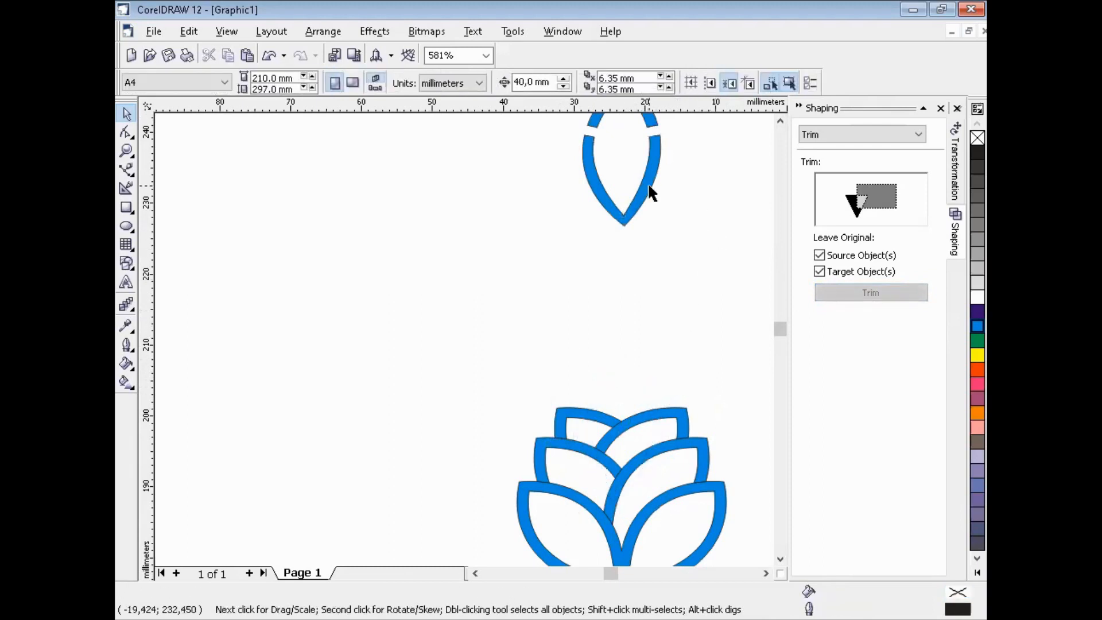
- Delete the lower part's nodes from the twice-trimmed central petal and shift the remaining tip 40 mm down onto the lotus
click(646, 188)
key(F10)
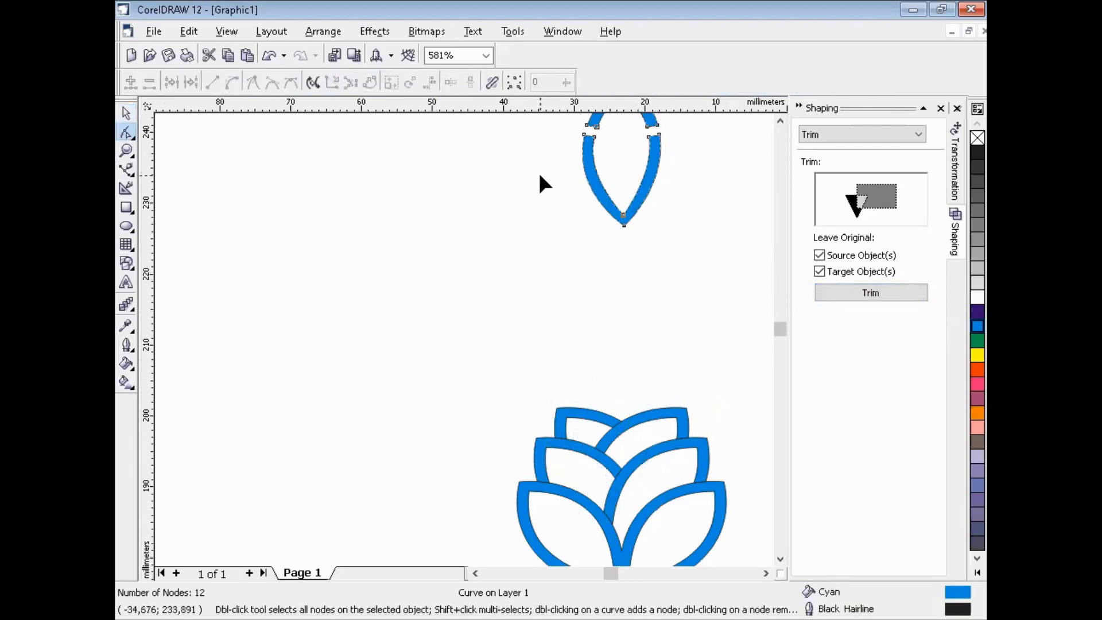
drag(540, 175, 688, 260)
key(Delete)
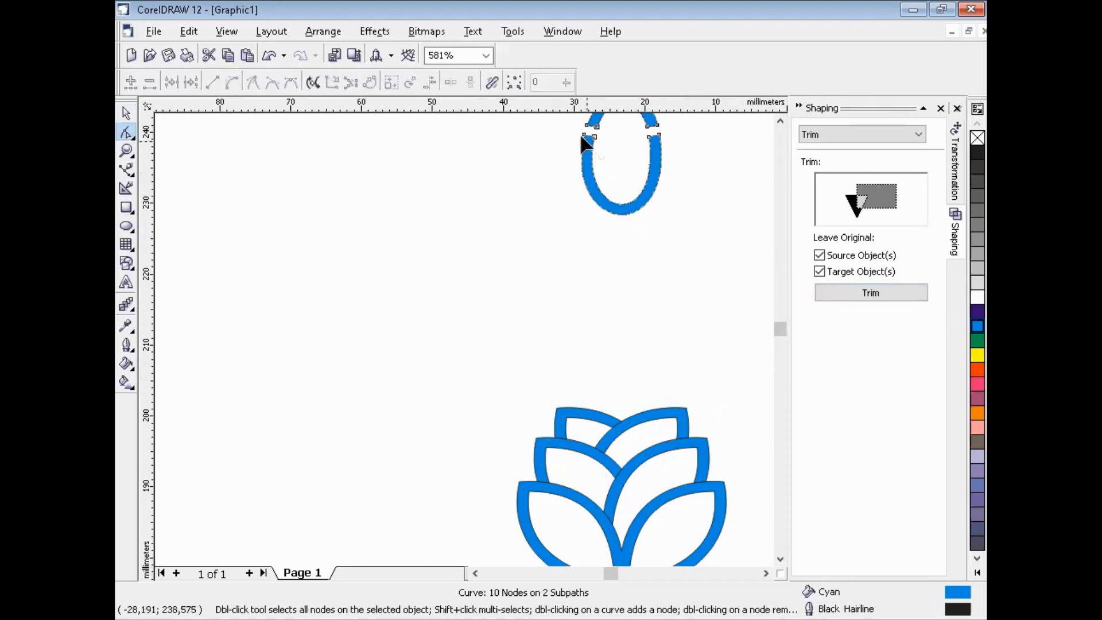
click(590, 136)
key(Delete)
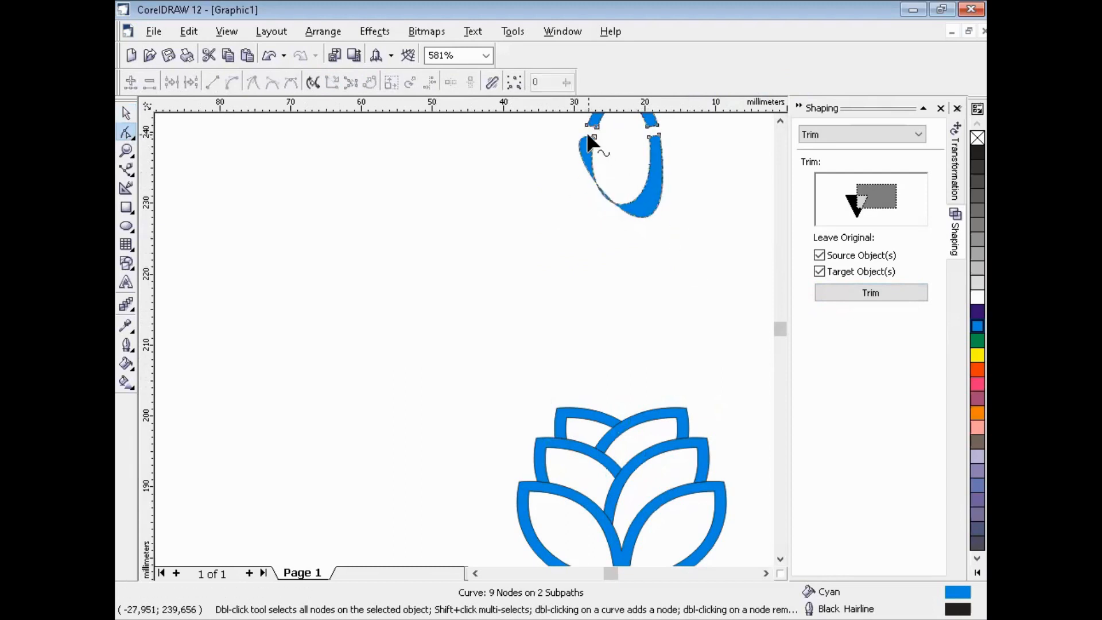
click(594, 137)
key(Delete)
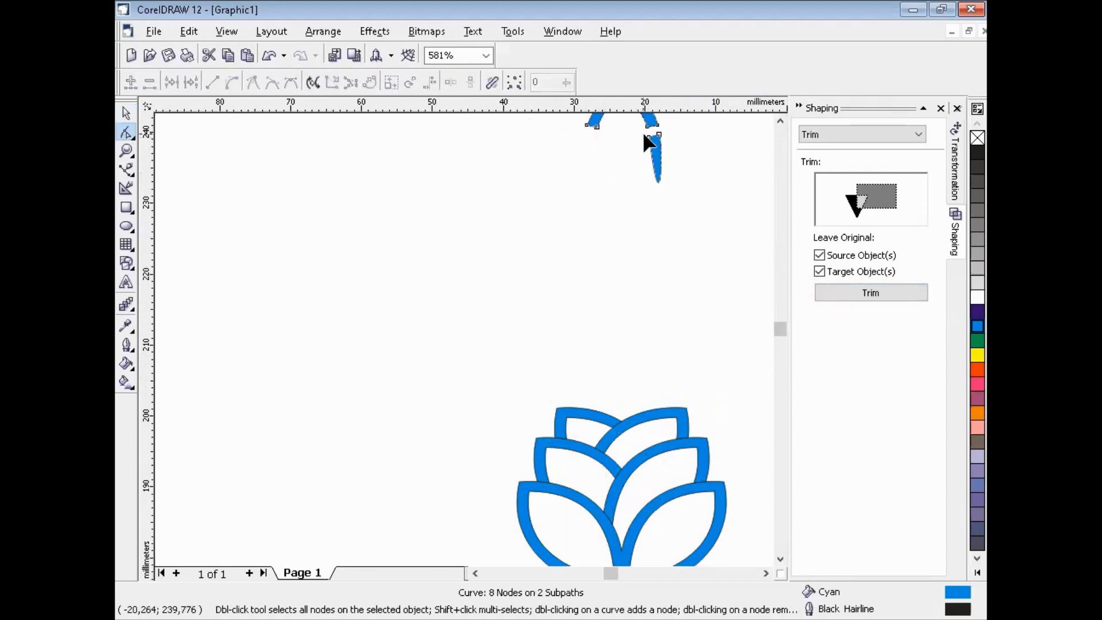
click(655, 138)
key(Delete)
click(657, 141)
key(Delete)
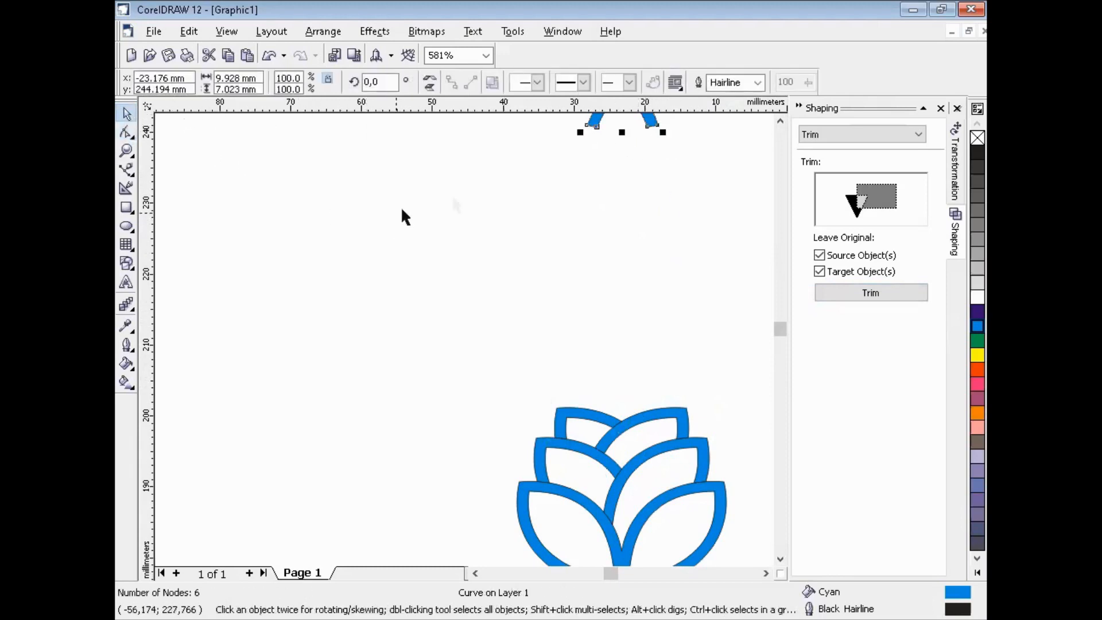
key(Down)
key(Escape)
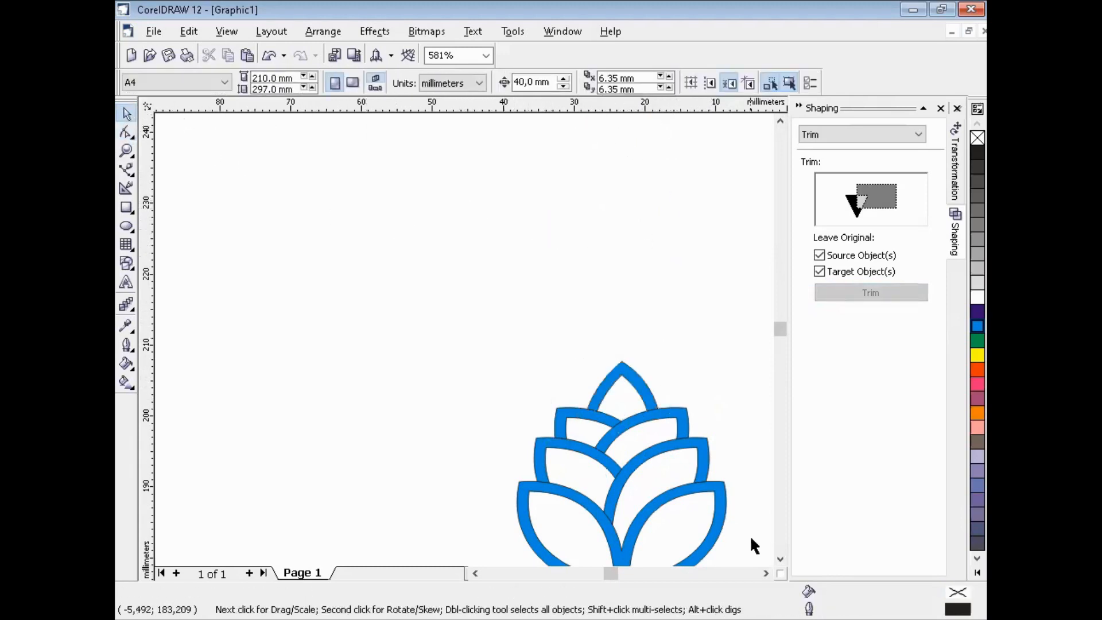
- Delete the two leftover overlapping petals below the lotus
click(765, 573)
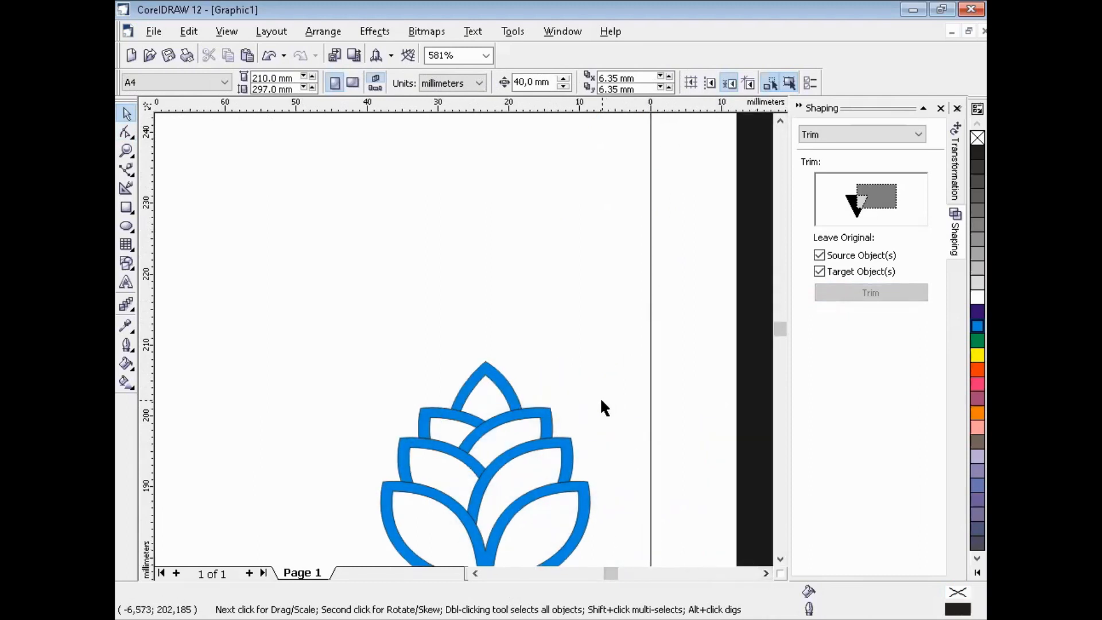
key(F4)
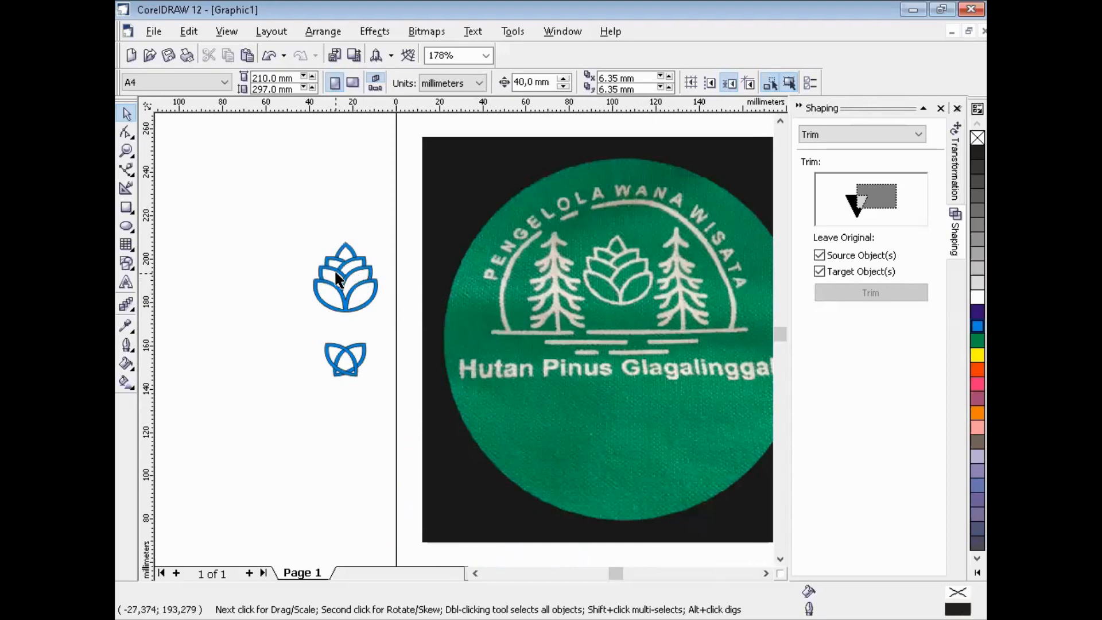
drag(296, 326, 387, 404)
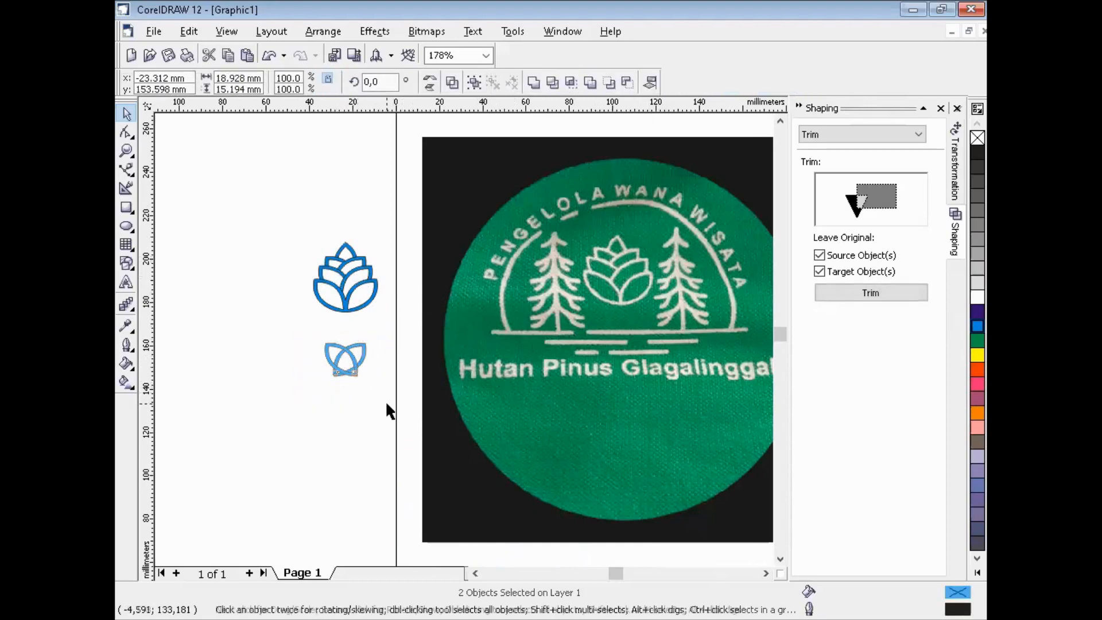
key(Delete)
- Weld the six lotus petal pieces into a single curve
drag(297, 218, 413, 337)
drag(193, 158, 522, 495)
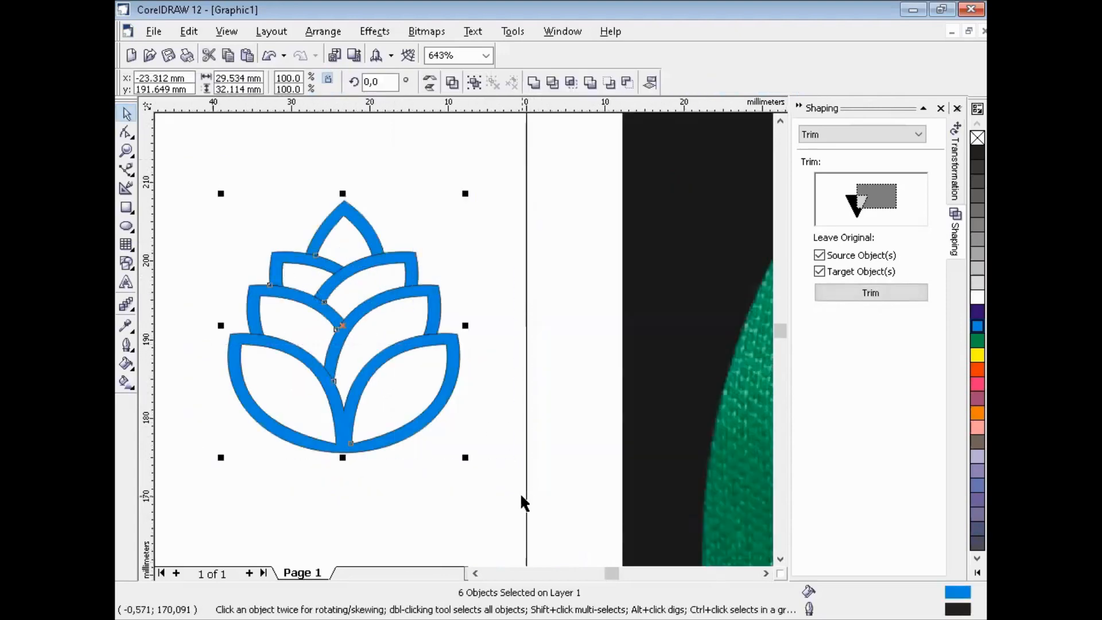
click(534, 85)
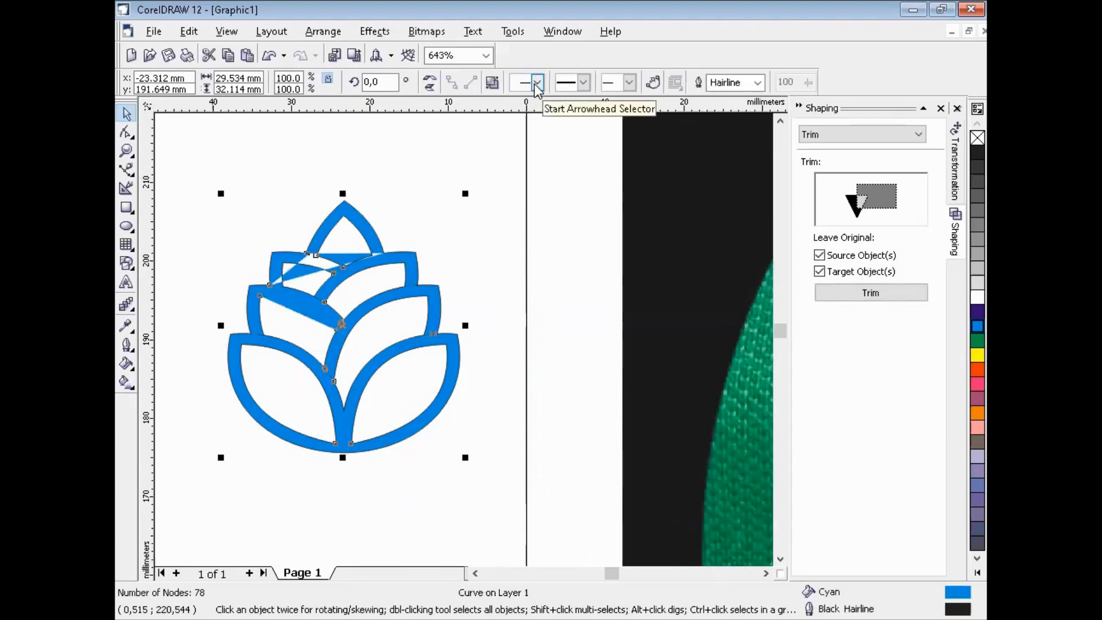
- Undo the joining of the lotus into a single curve and remove the outline from all six separate petal pieces
click(418, 168)
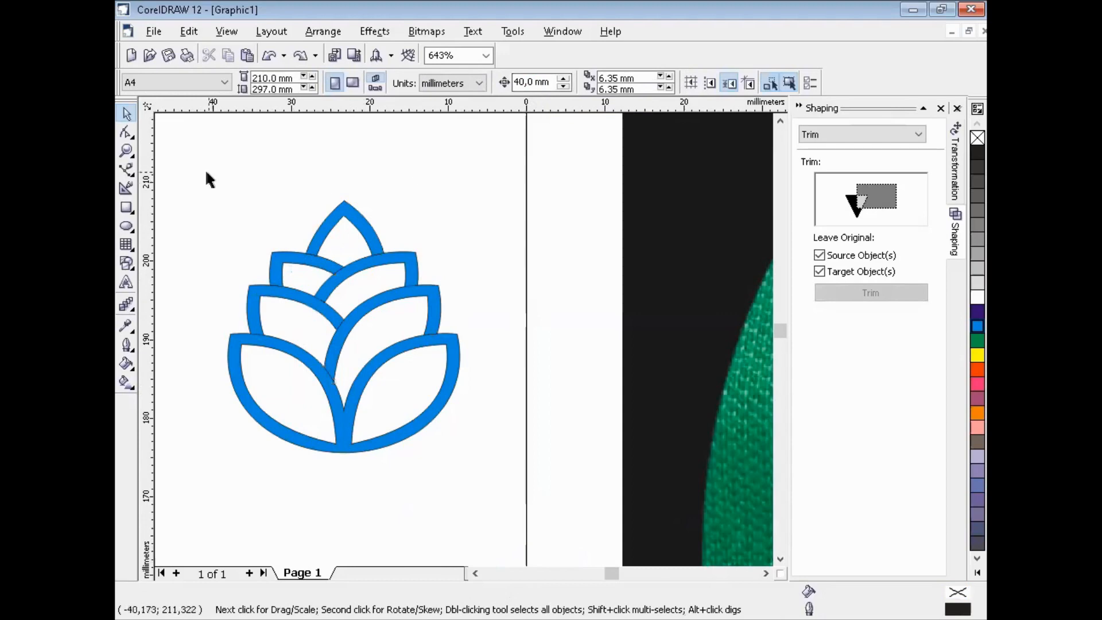
drag(206, 173, 489, 465)
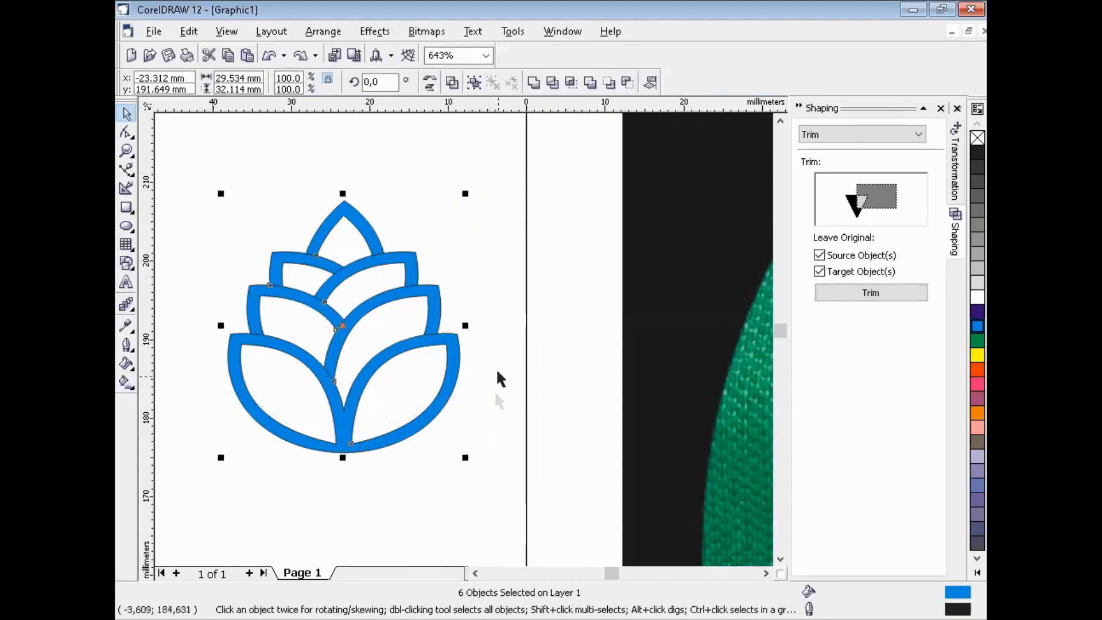
click(125, 346)
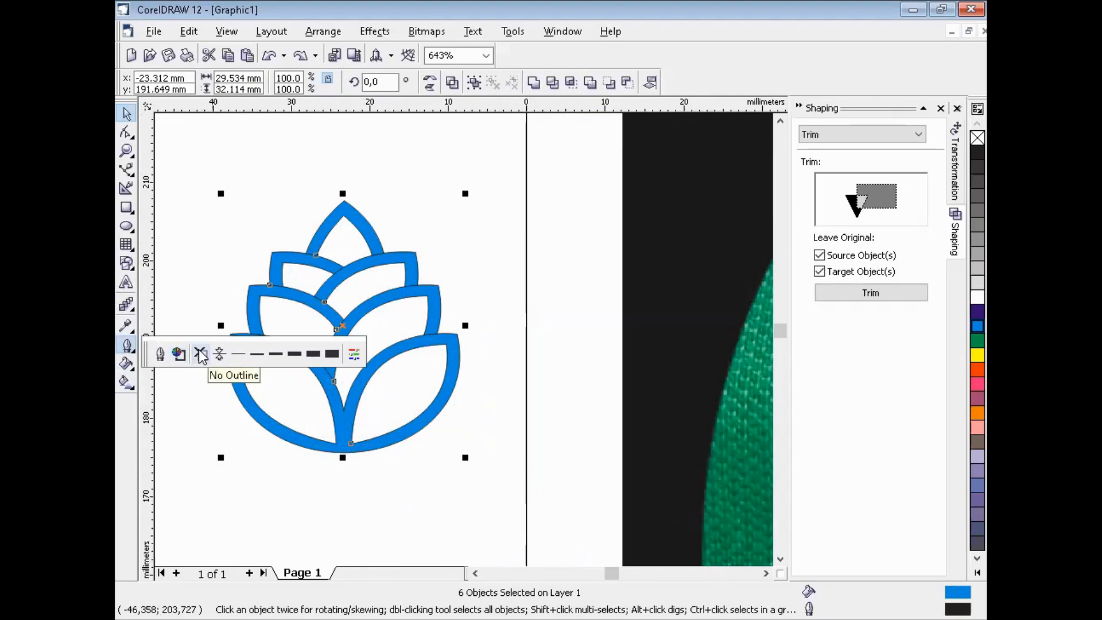
click(201, 355)
- Group the six outline-free lotus petal pieces
drag(203, 166, 495, 485)
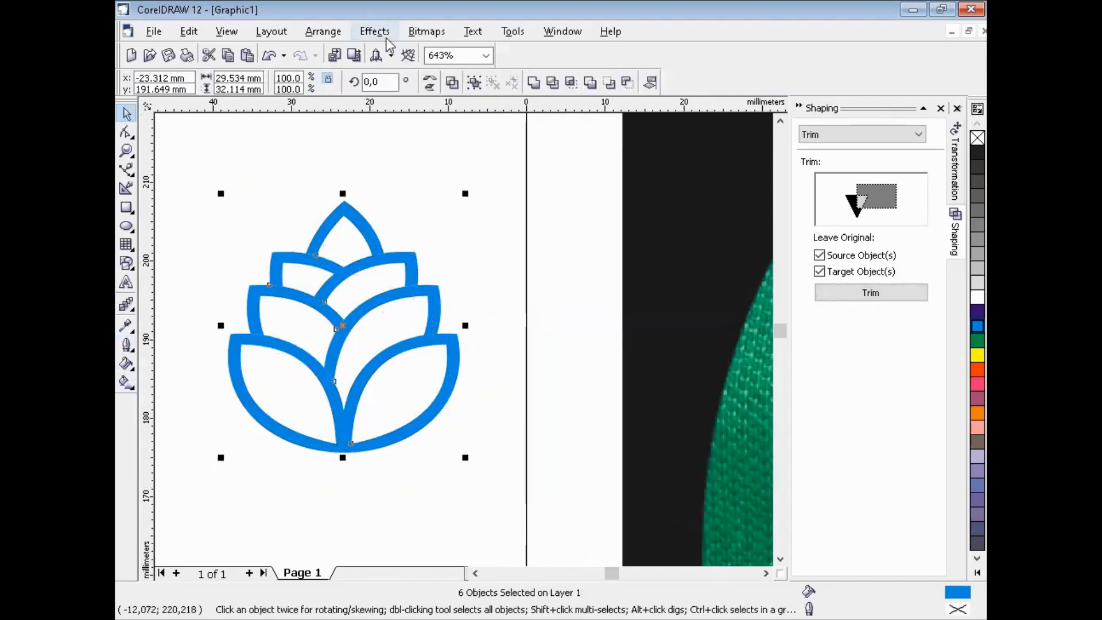
click(318, 33)
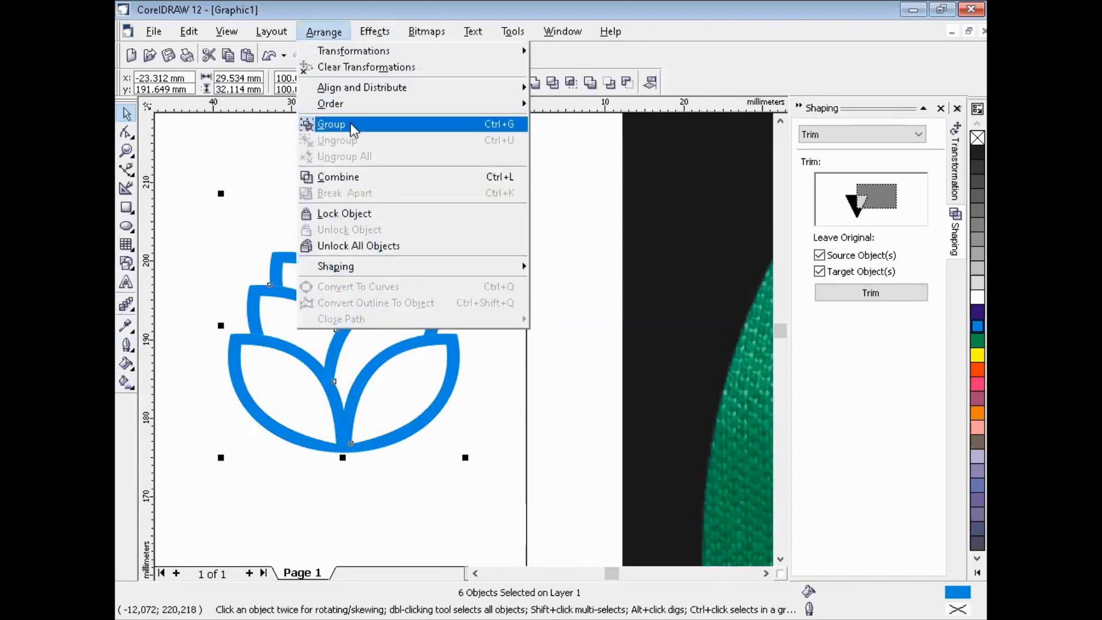
click(350, 123)
click(422, 296)
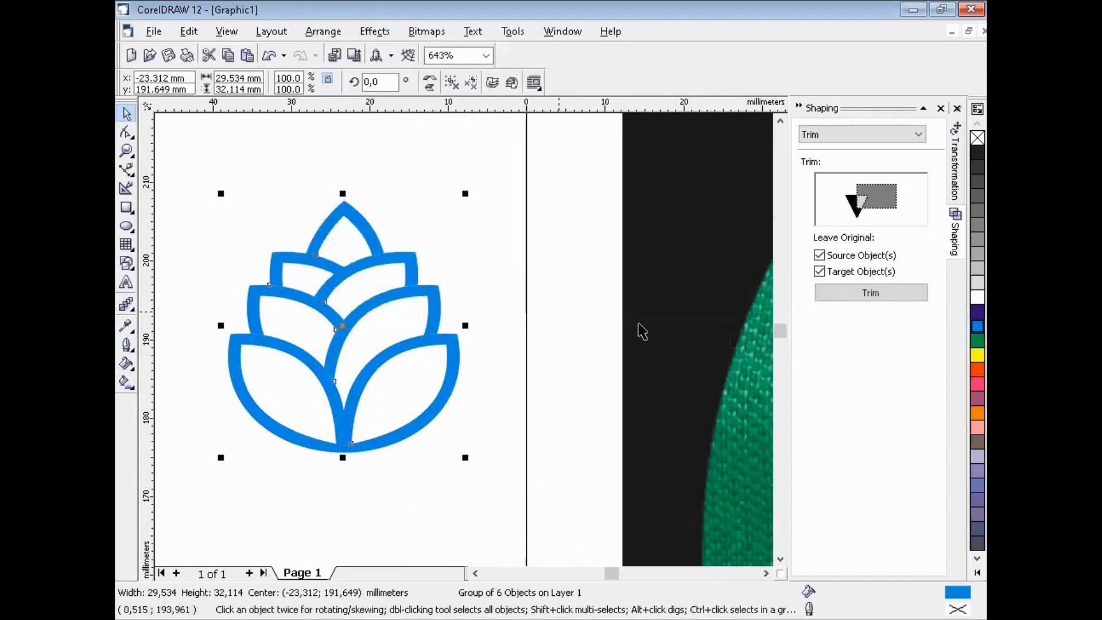
- Recolour the grouped lotus with a green fill and deselect it
right_click(984, 344)
click(486, 477)
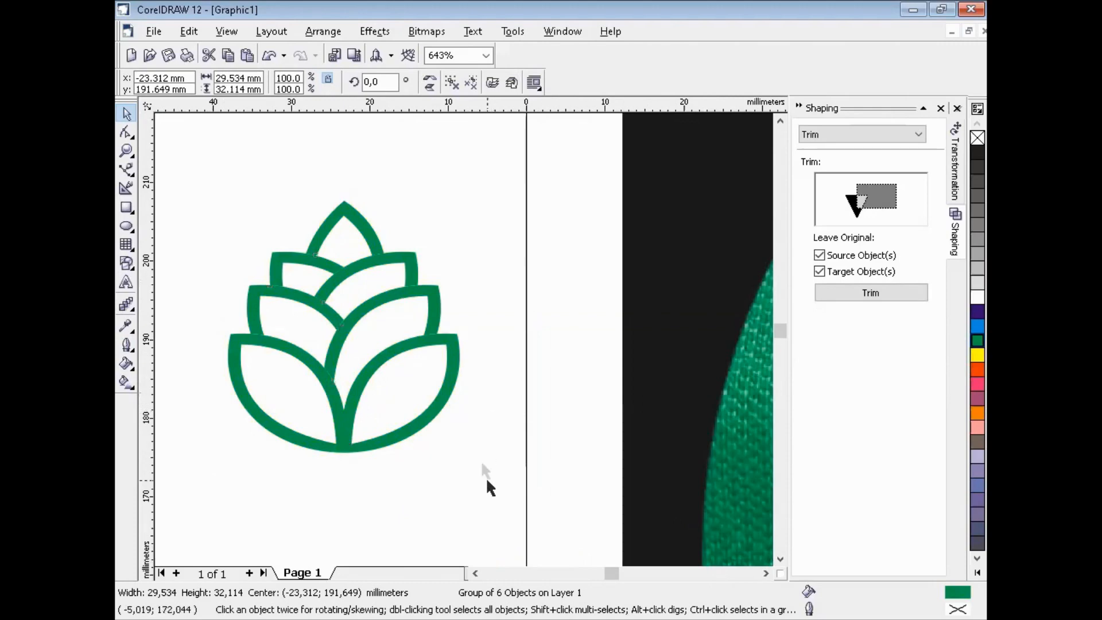
key(F3)
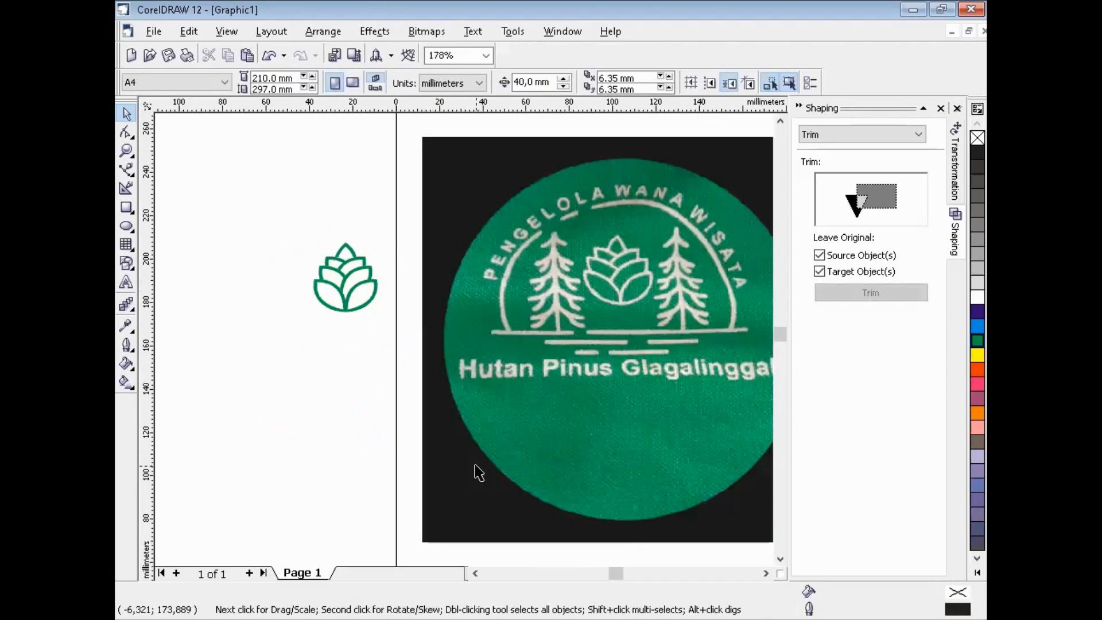